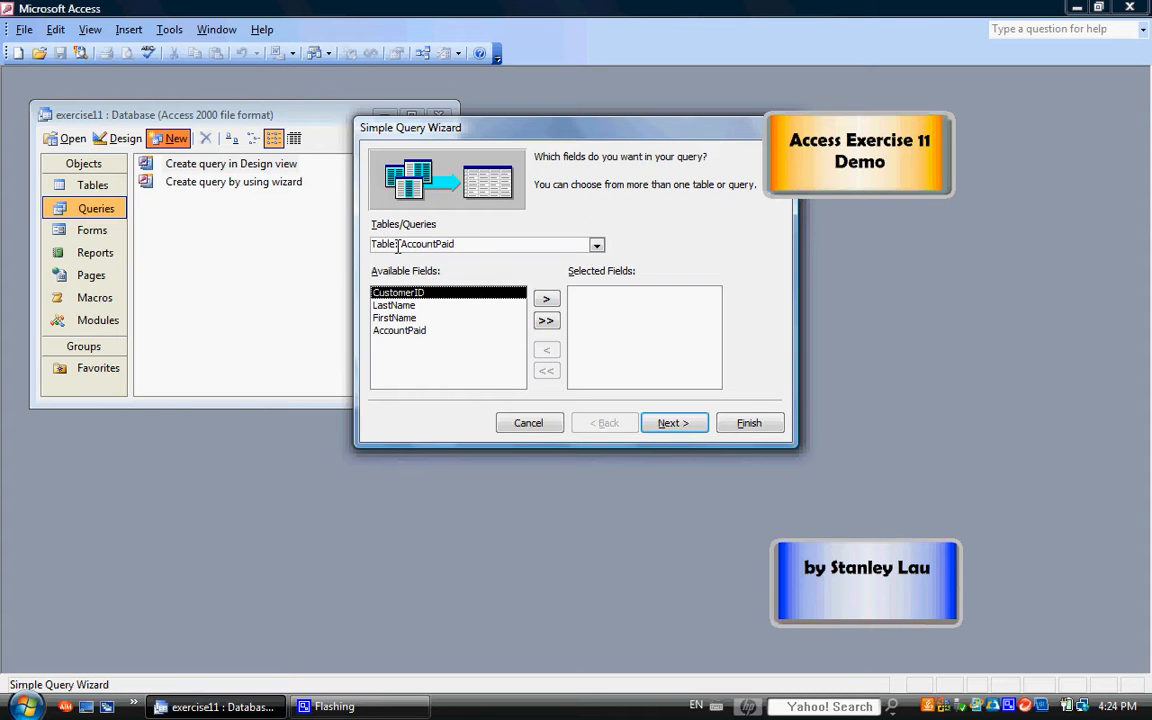
# - Add all fields of the AccountPaid table to the new simple query
pyautogui.click(596, 245)
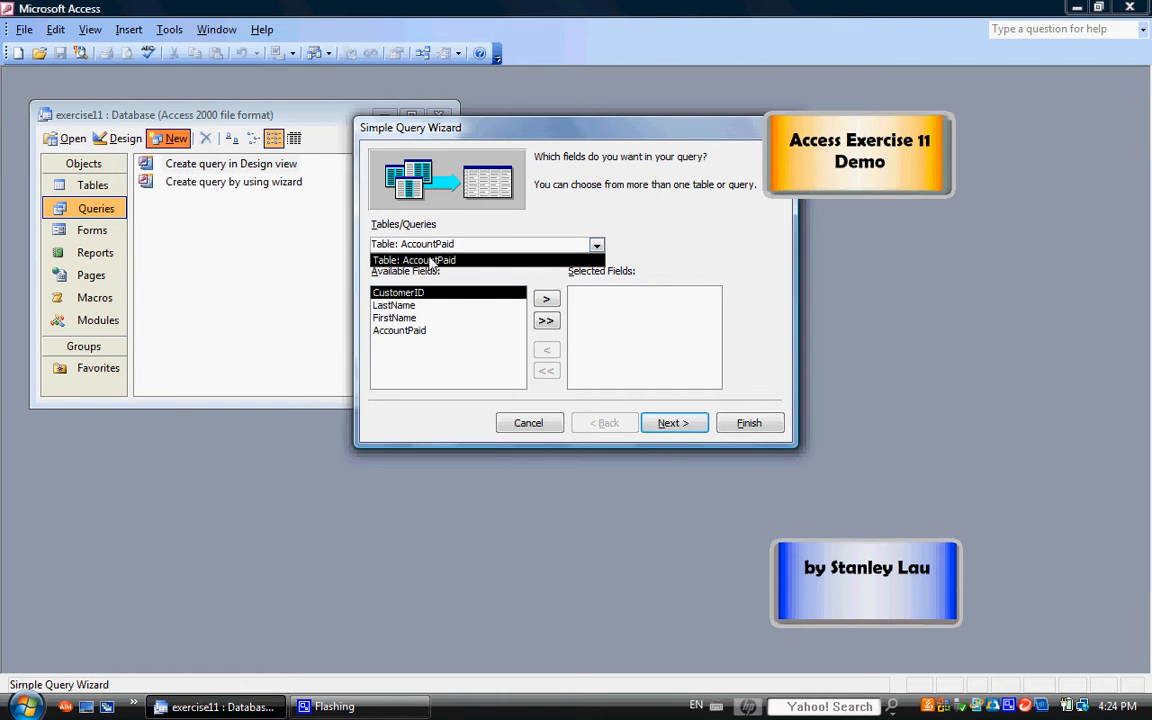
pyautogui.click(597, 246)
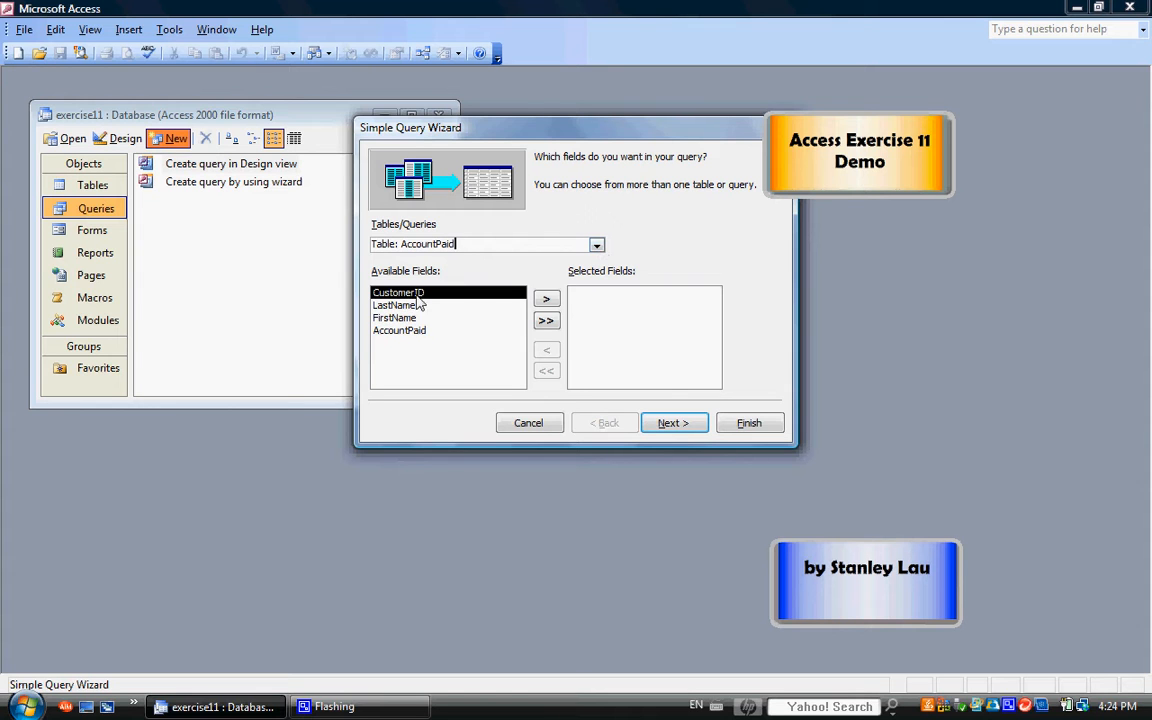
pyautogui.click(546, 321)
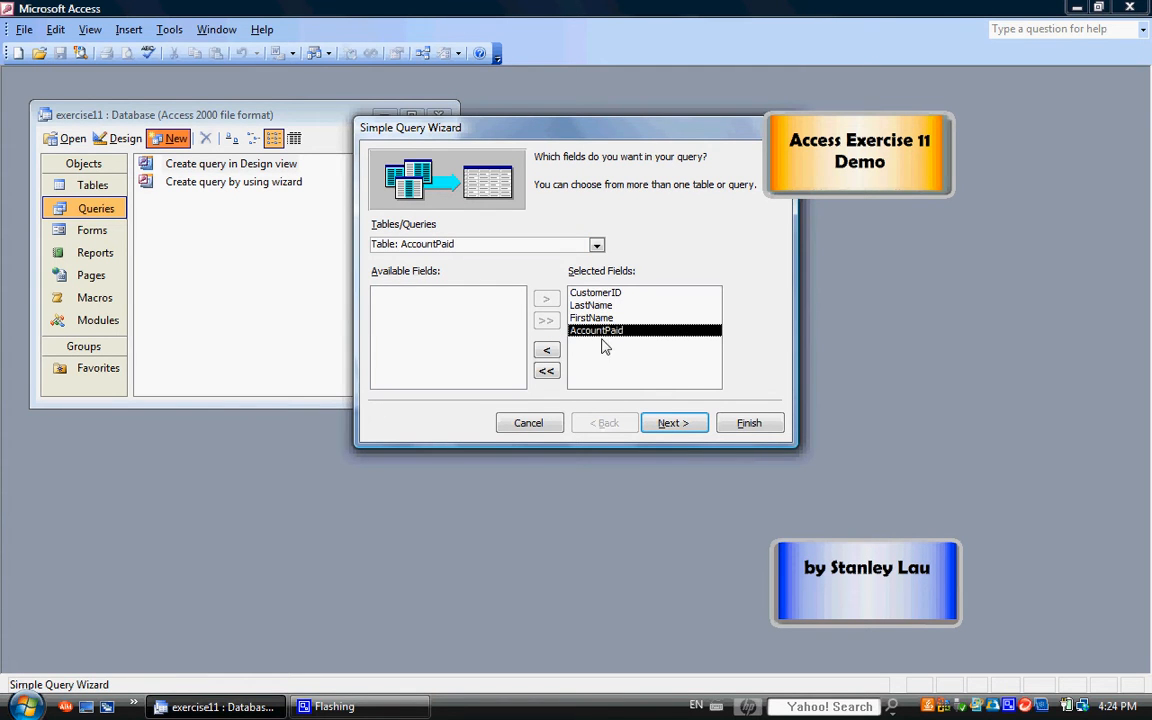
# - Finish the wizard as a detail query titled AccountPaid Query, view its records, and close the datasheet
pyautogui.click(673, 431)
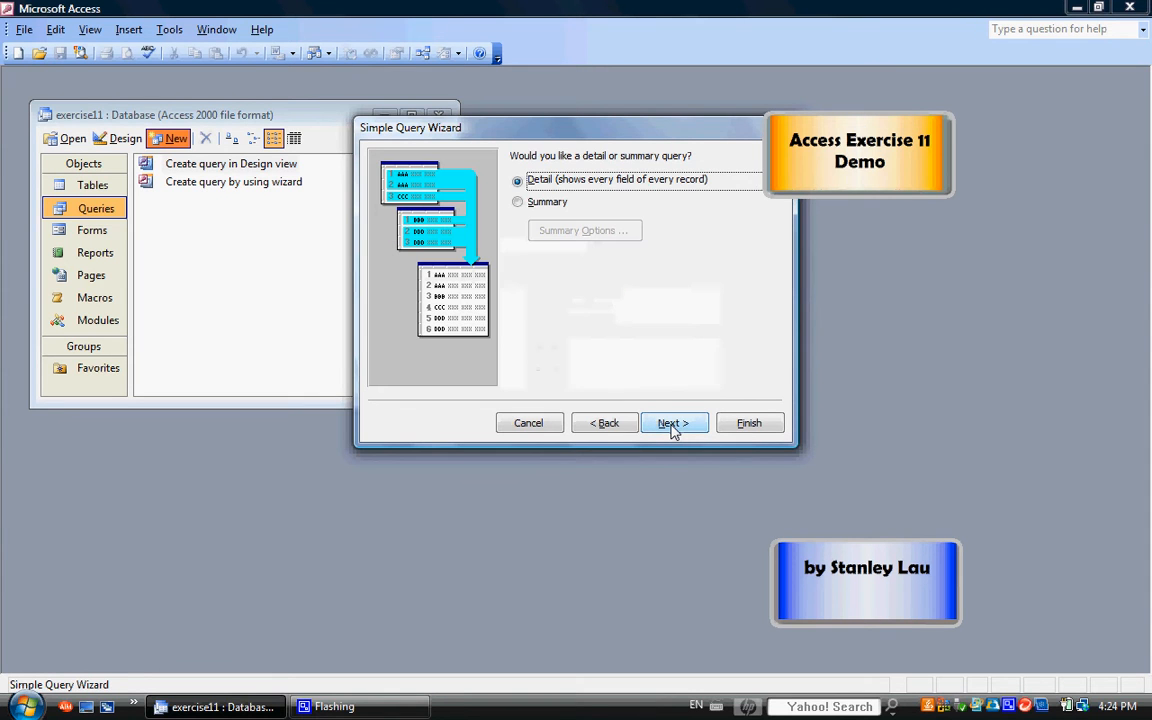
pyautogui.click(673, 431)
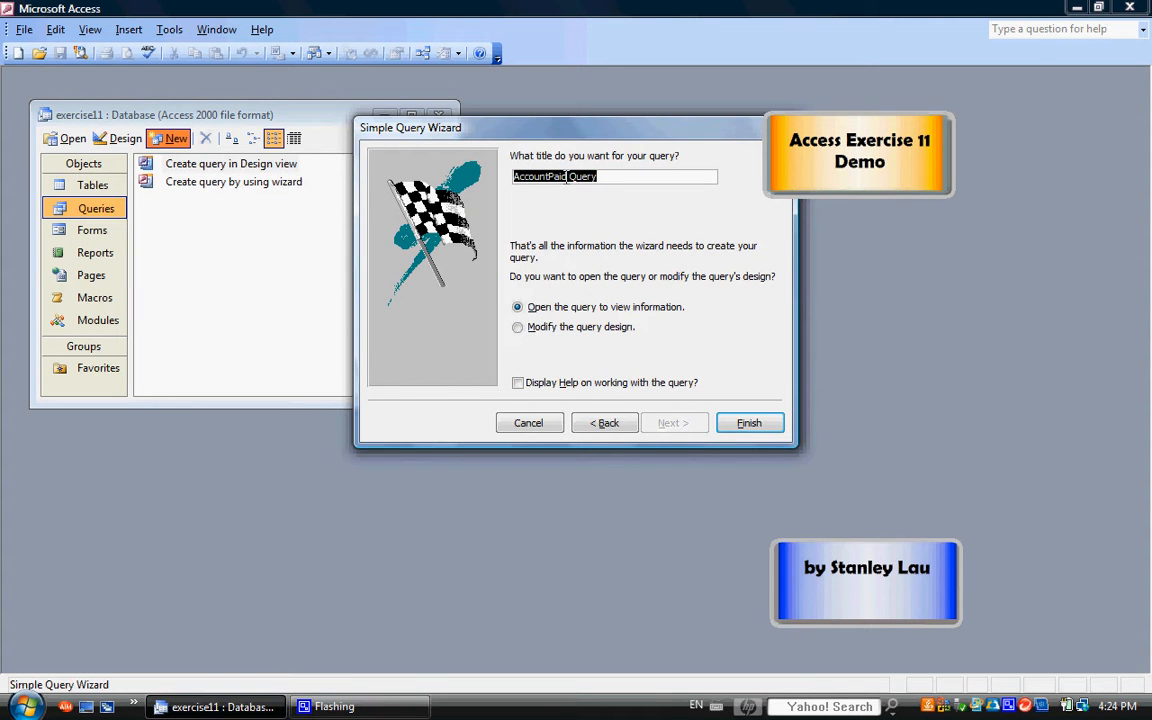
pyautogui.moveTo(520, 127); pyautogui.dragTo(460, 204)
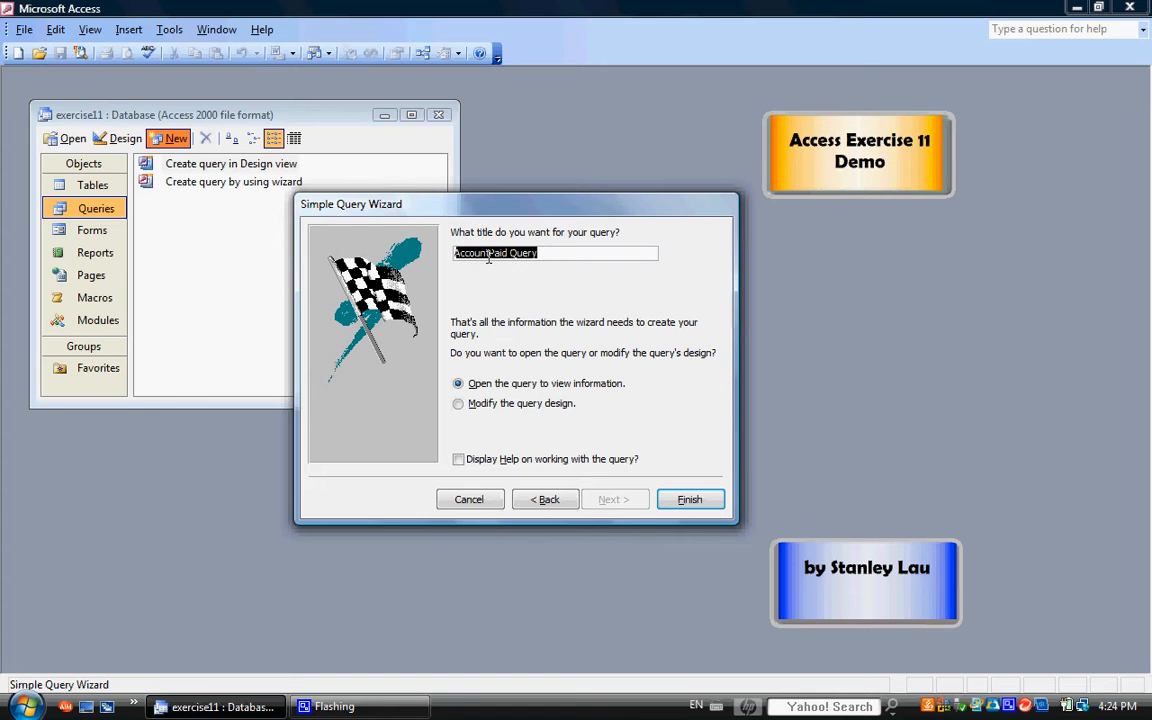
pyautogui.click(677, 506)
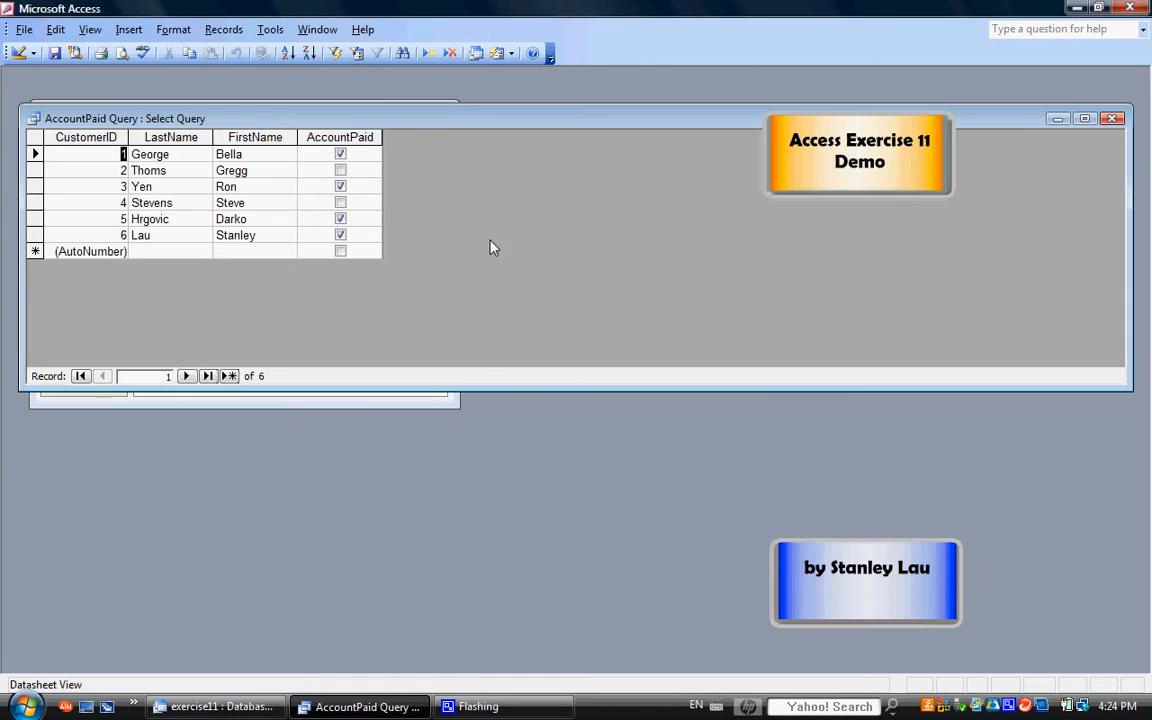
pyautogui.moveTo(476, 125); pyautogui.dragTo(490, 238)
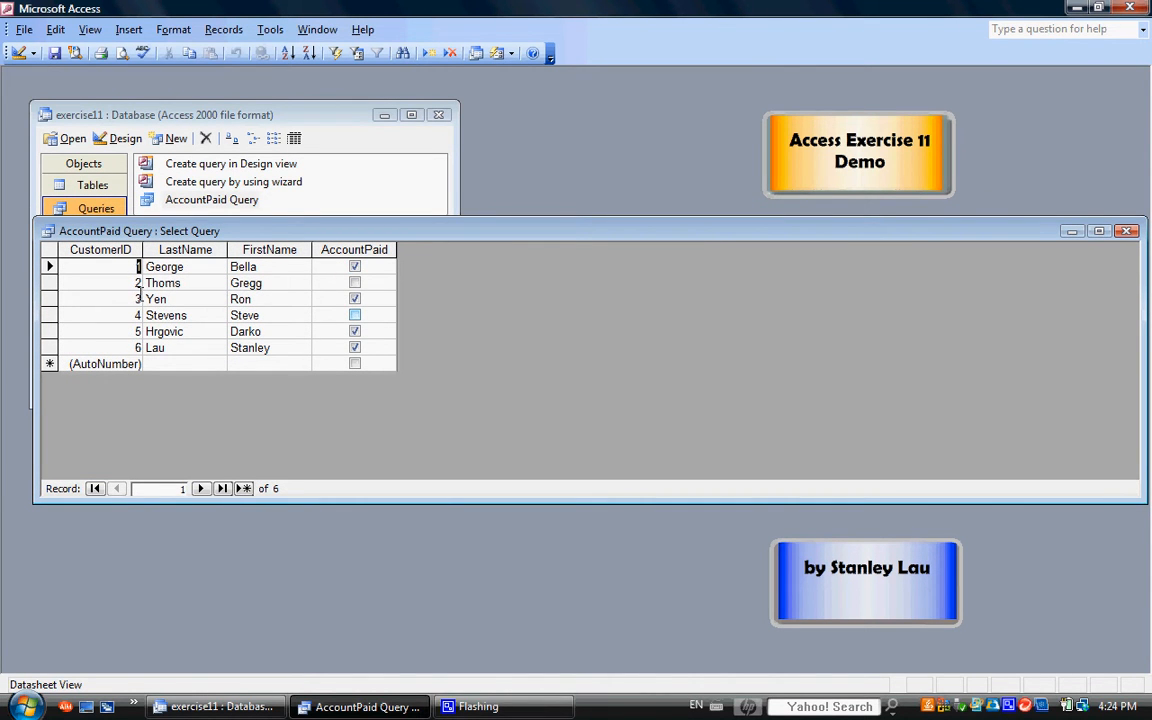
pyautogui.click(1125, 232)
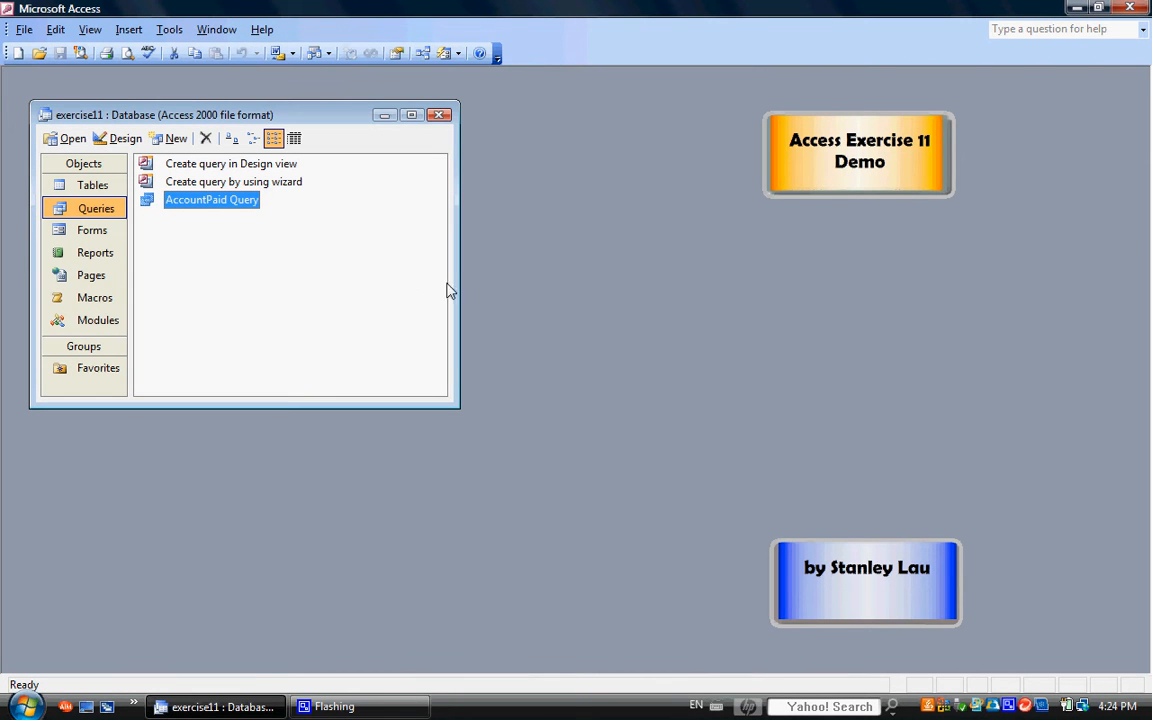
# - Start another query with the Simple Query Wizard and include all fields from the AccountPaid table
pyautogui.click(175, 140)
pyautogui.click(614, 211)
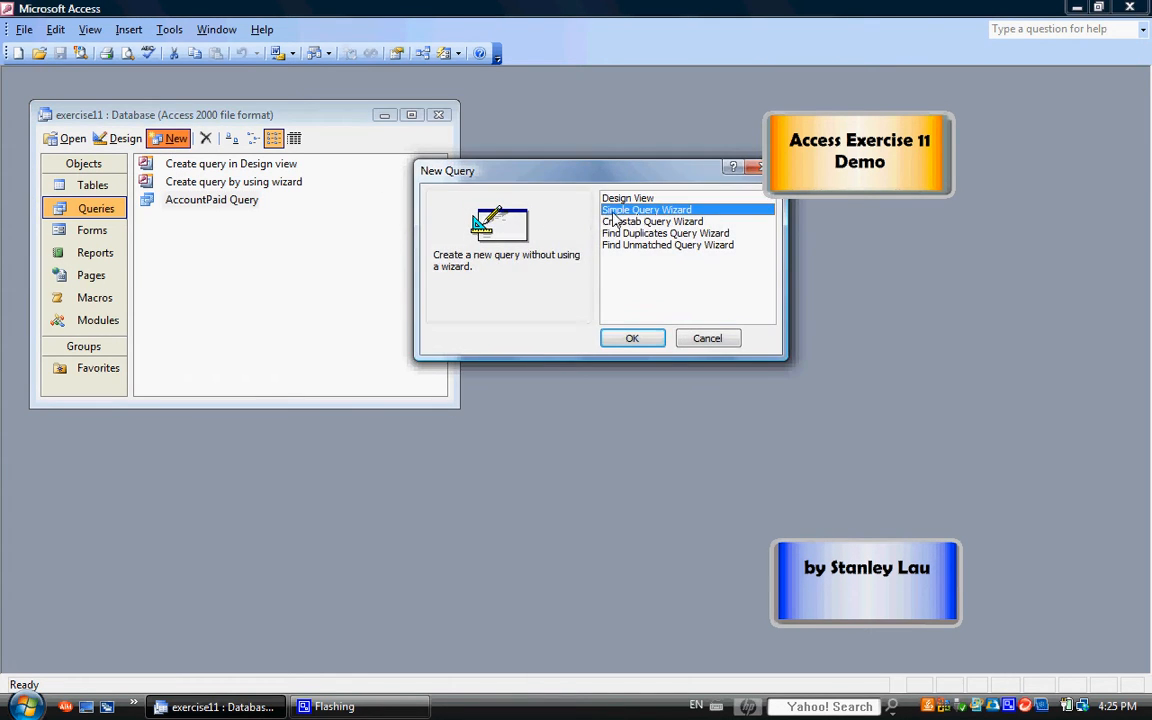
pyautogui.click(639, 343)
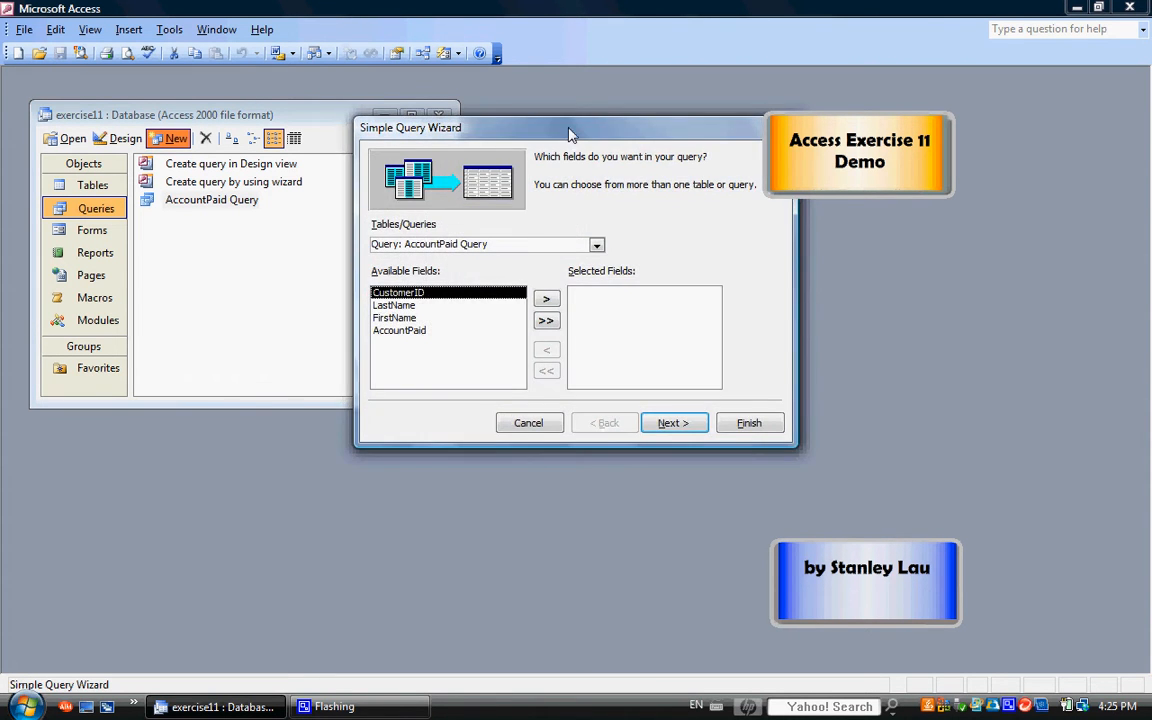
pyautogui.moveTo(568, 131); pyautogui.dragTo(494, 250)
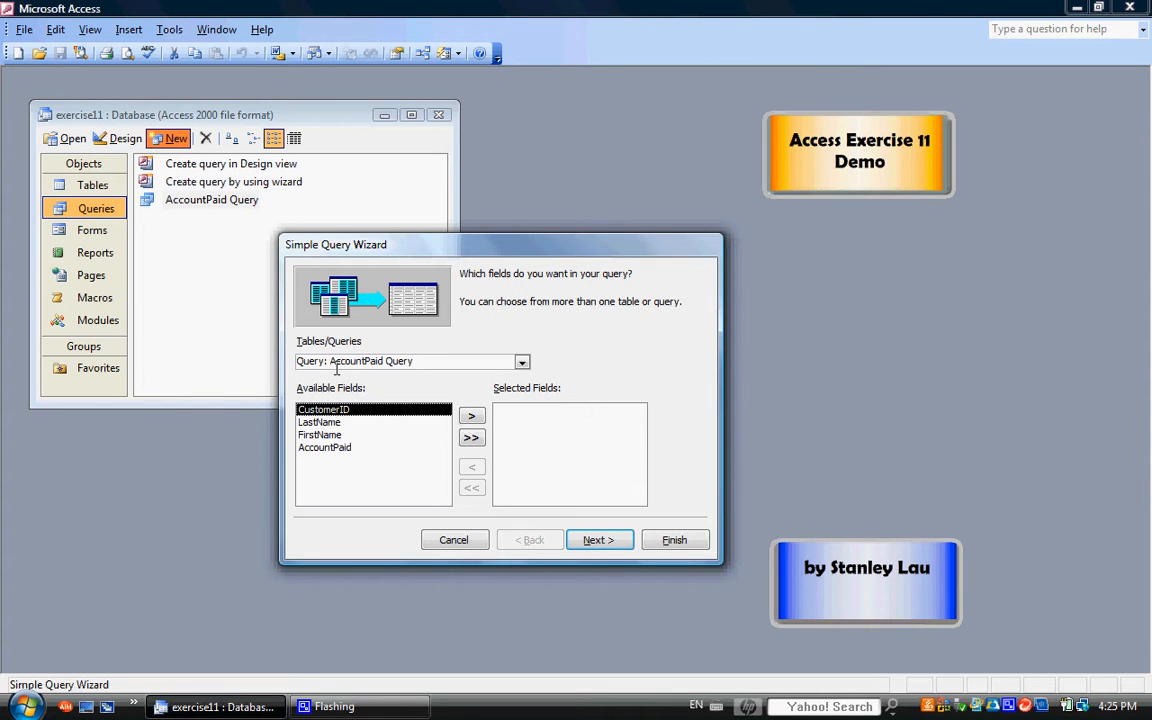
pyautogui.click(522, 363)
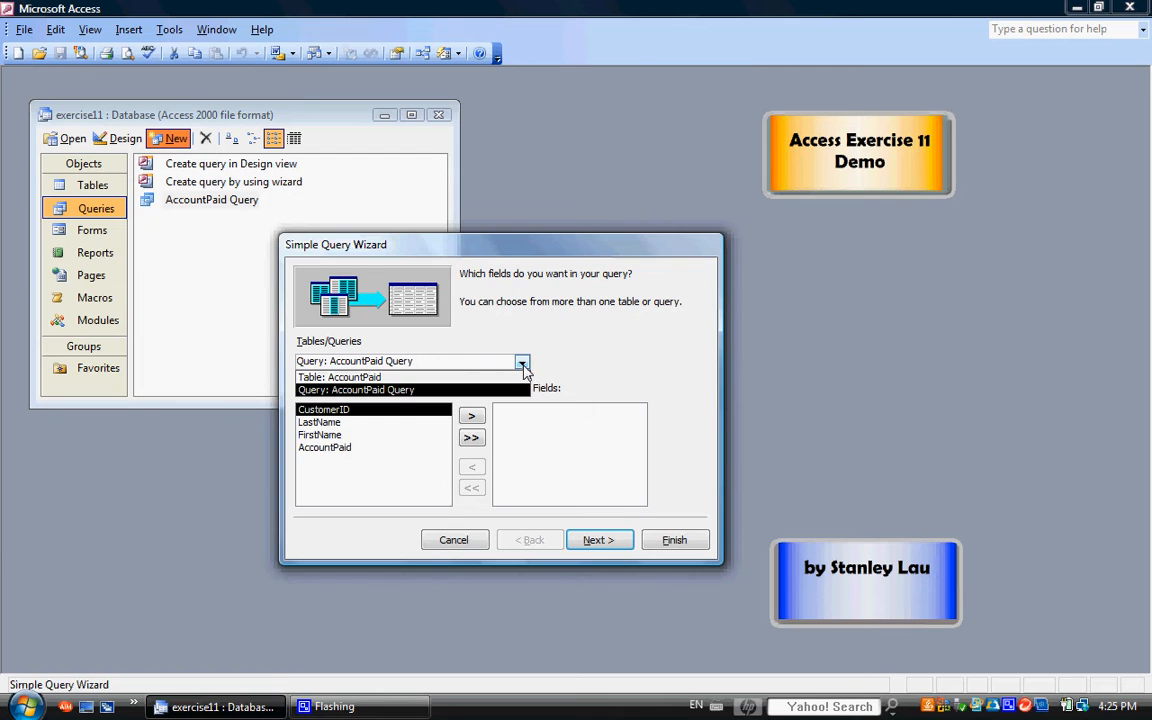
pyautogui.click(338, 378)
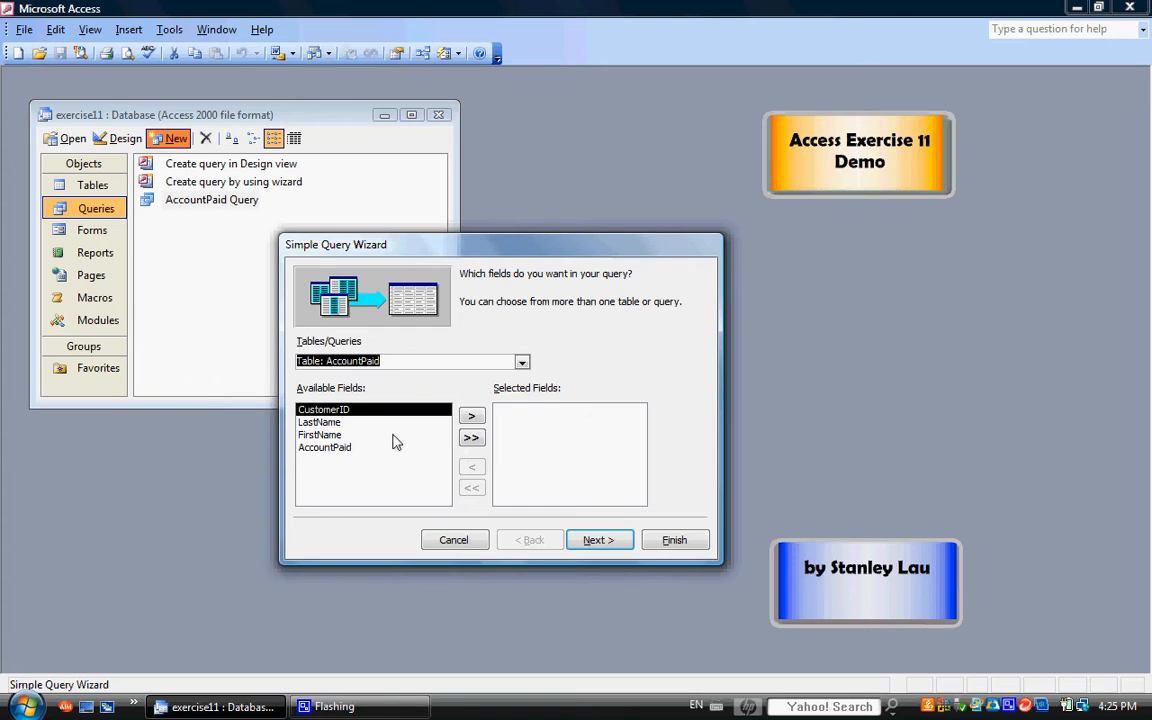
pyautogui.click(471, 440)
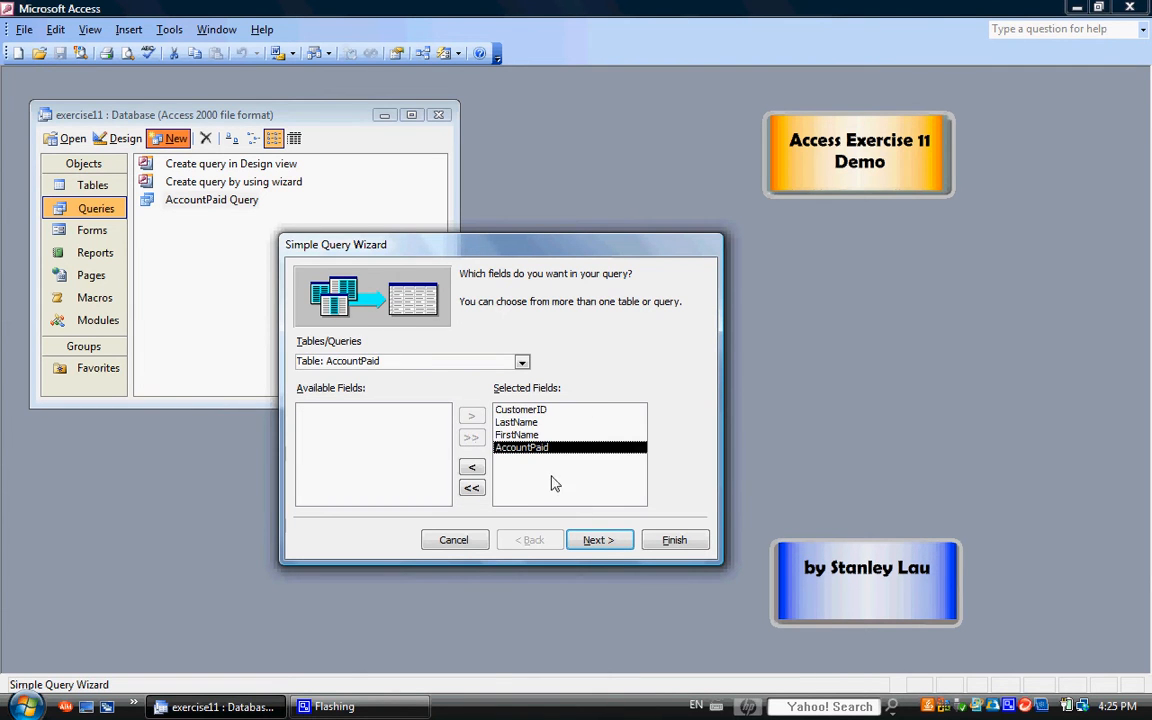
# - Finish it as a detail query titled AccountNotPaid Query, view its records, and close the datasheet
pyautogui.click(600, 540)
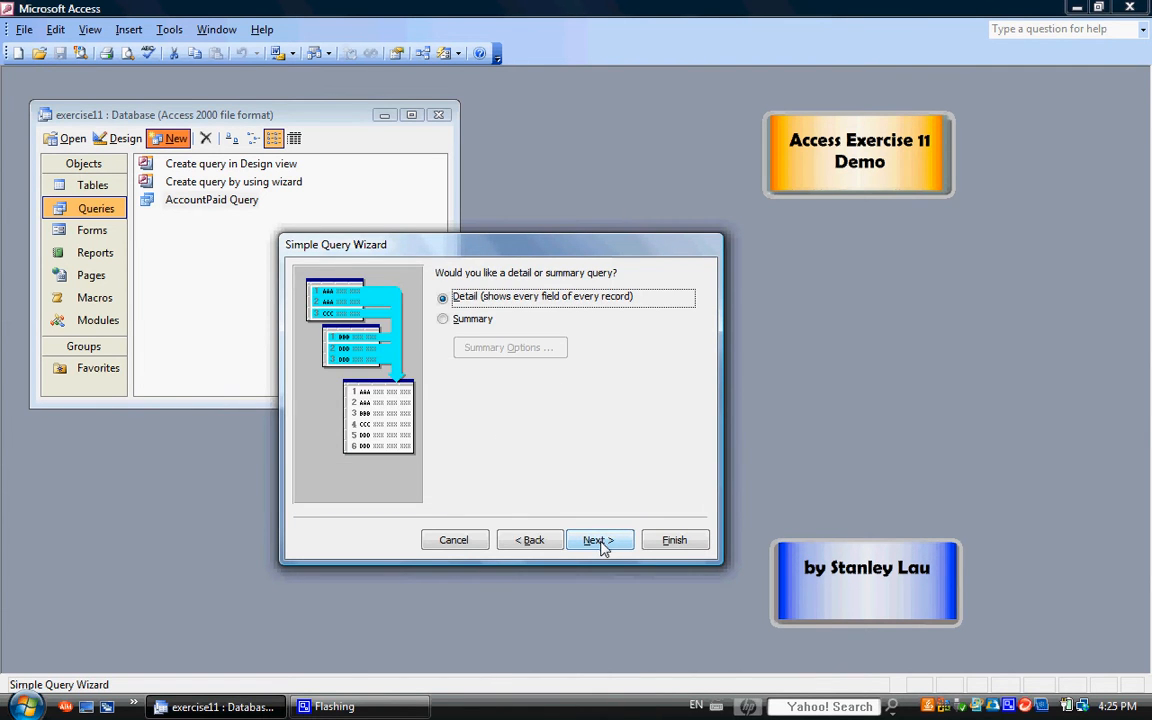
pyautogui.click(600, 540)
pyautogui.click(534, 293)
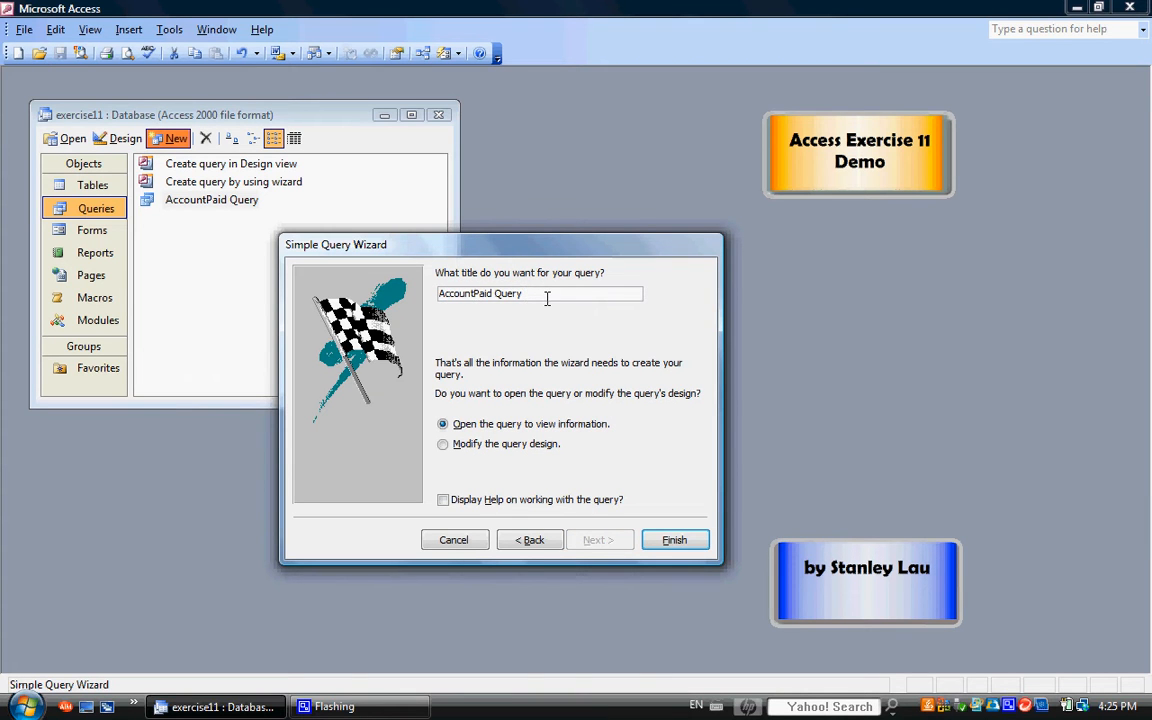
pyautogui.write('Not')
pyautogui.click(672, 541)
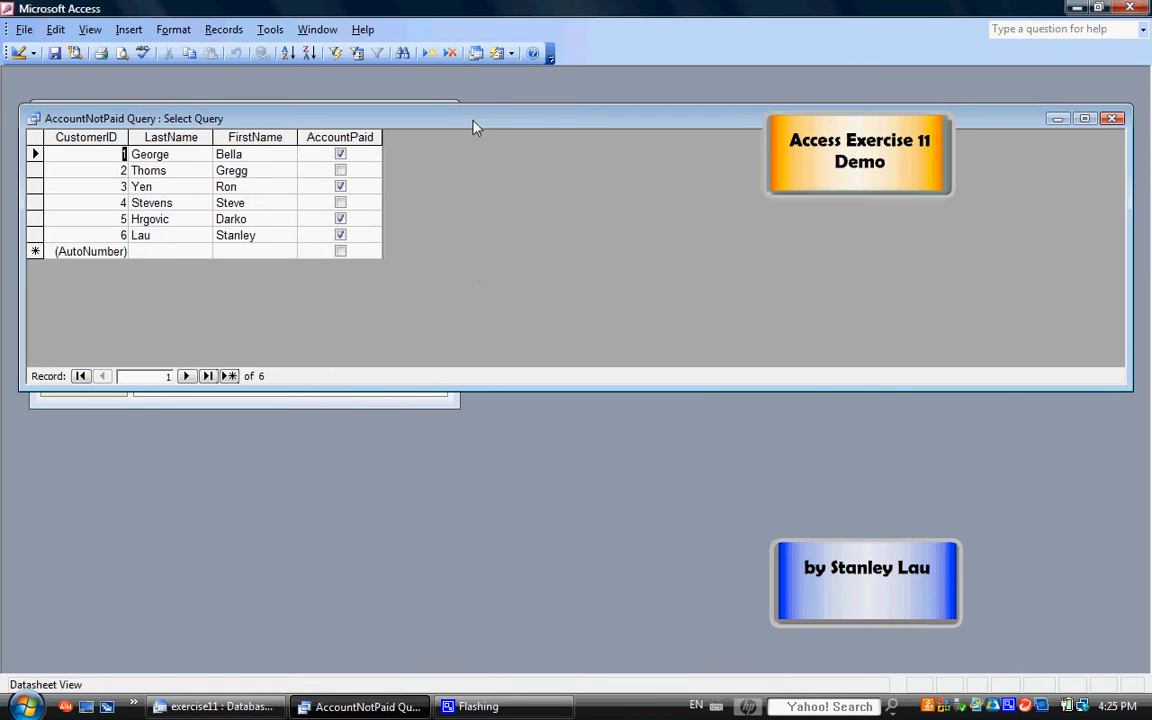
pyautogui.moveTo(475, 127); pyautogui.dragTo(474, 251)
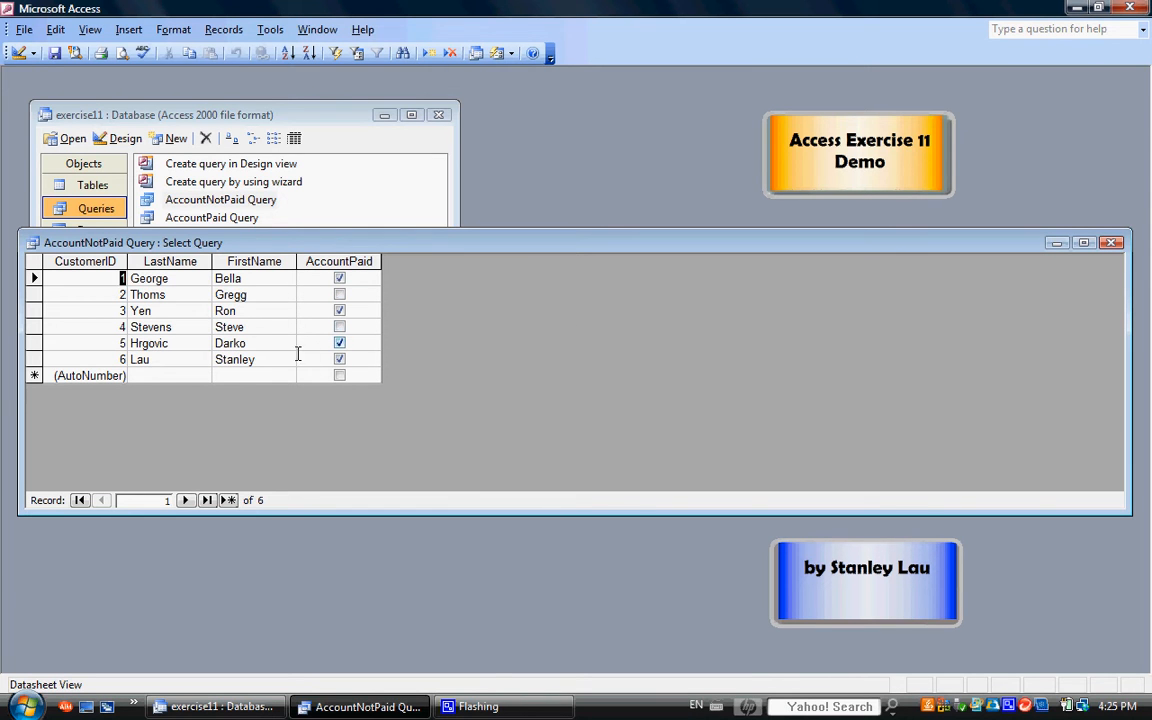
pyautogui.click(1111, 242)
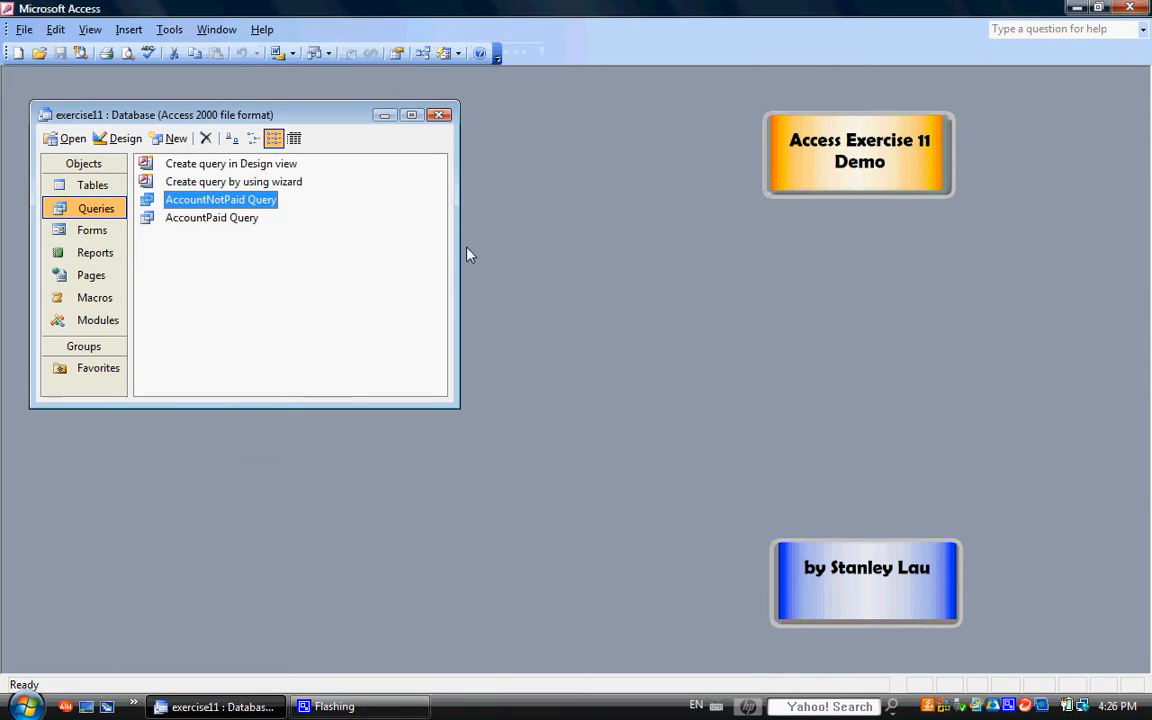
# - Open AccountPaid Query to review which customer records it returns, and close it
pyautogui.click(205, 222)
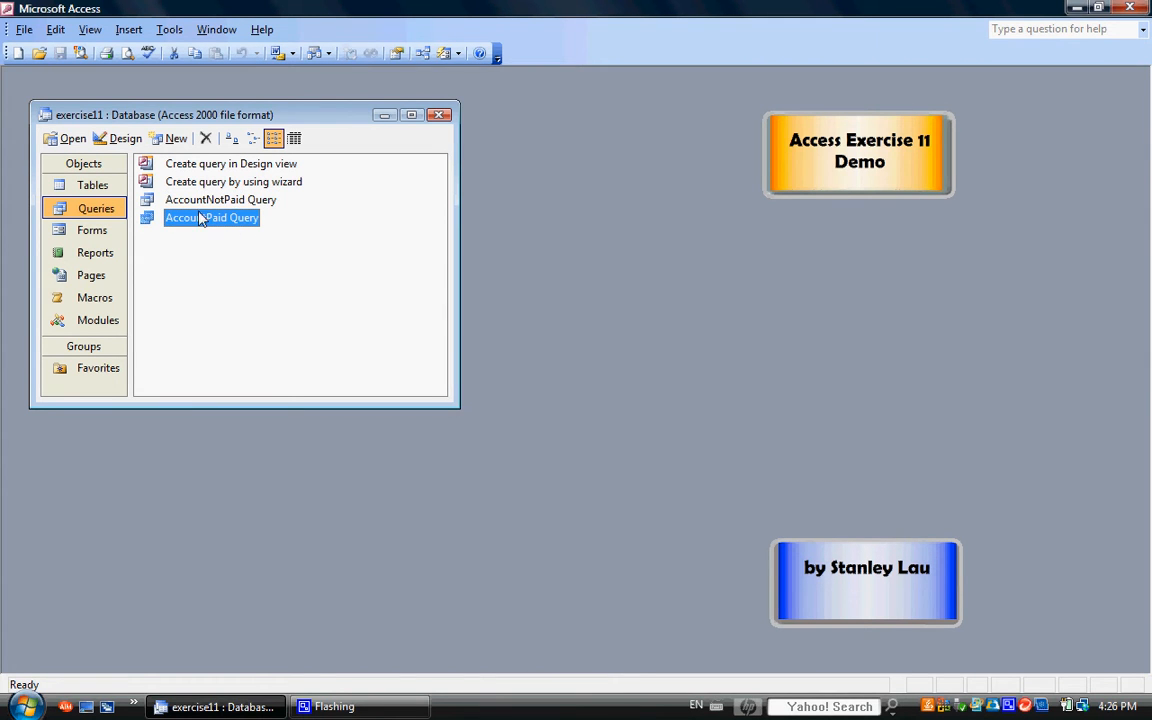
pyautogui.doubleClick(203, 222)
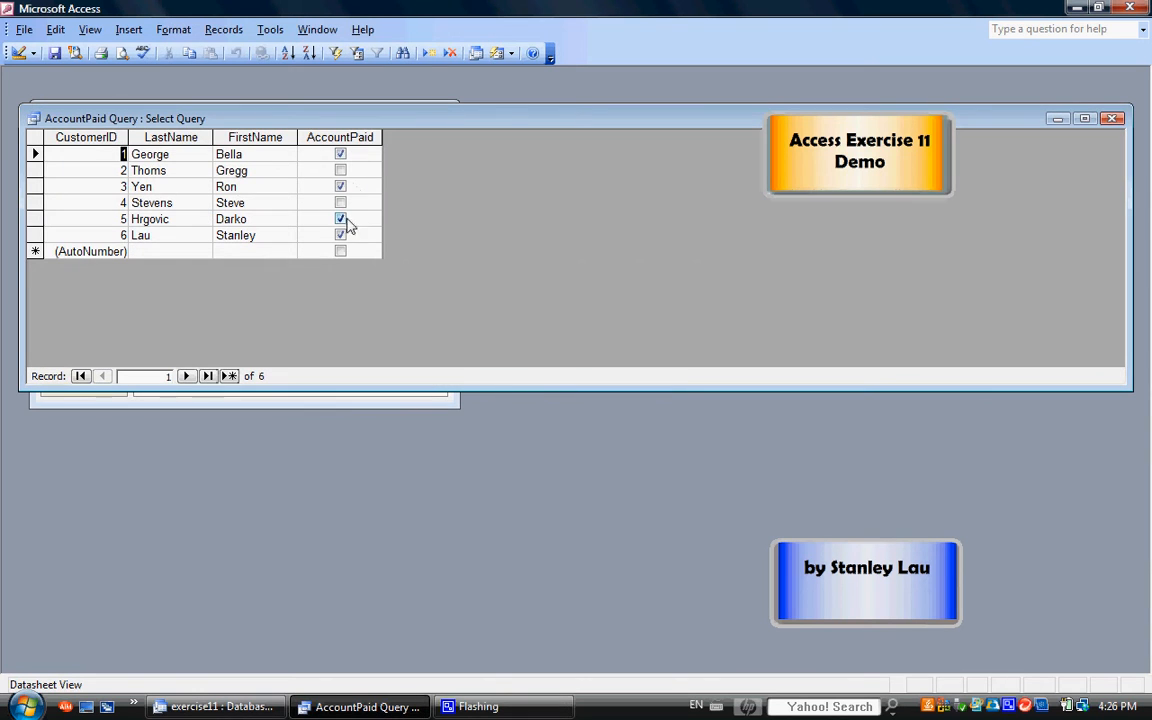
pyautogui.click(1113, 119)
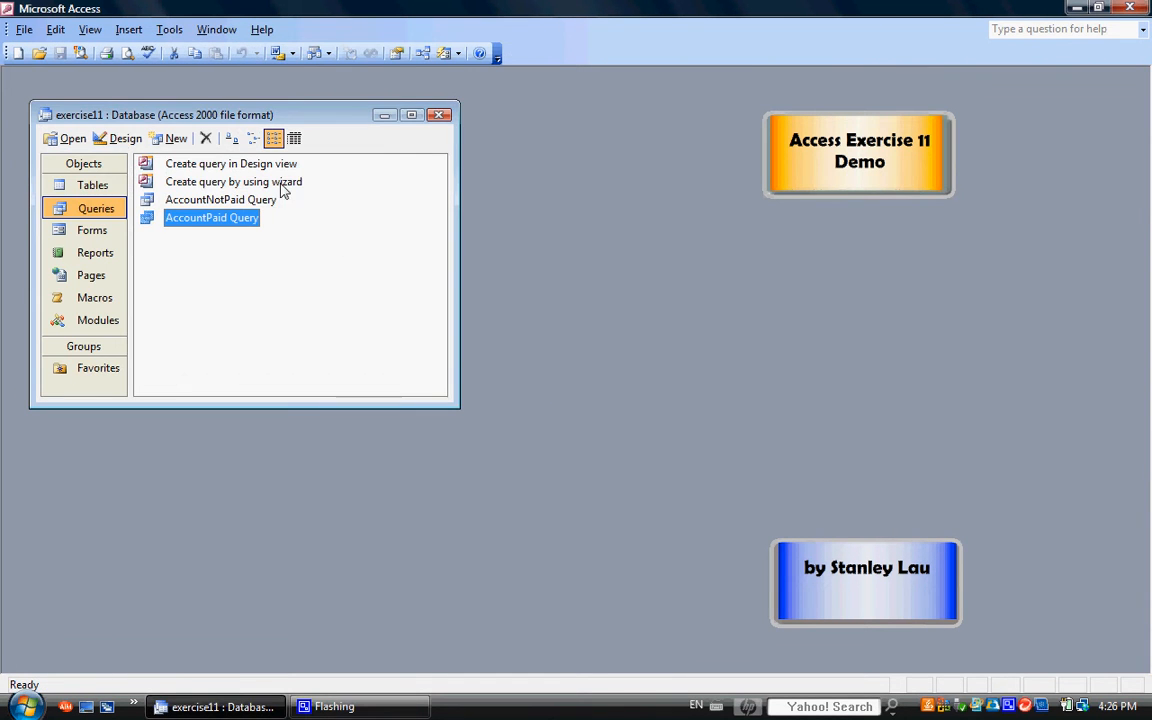
# - In the design of AccountPaid Query, set the AccountPaid field's criteria to Yes, and save the changes on closing
pyautogui.click(125, 138)
pyautogui.moveTo(215, 122); pyautogui.dragTo(255, 275)
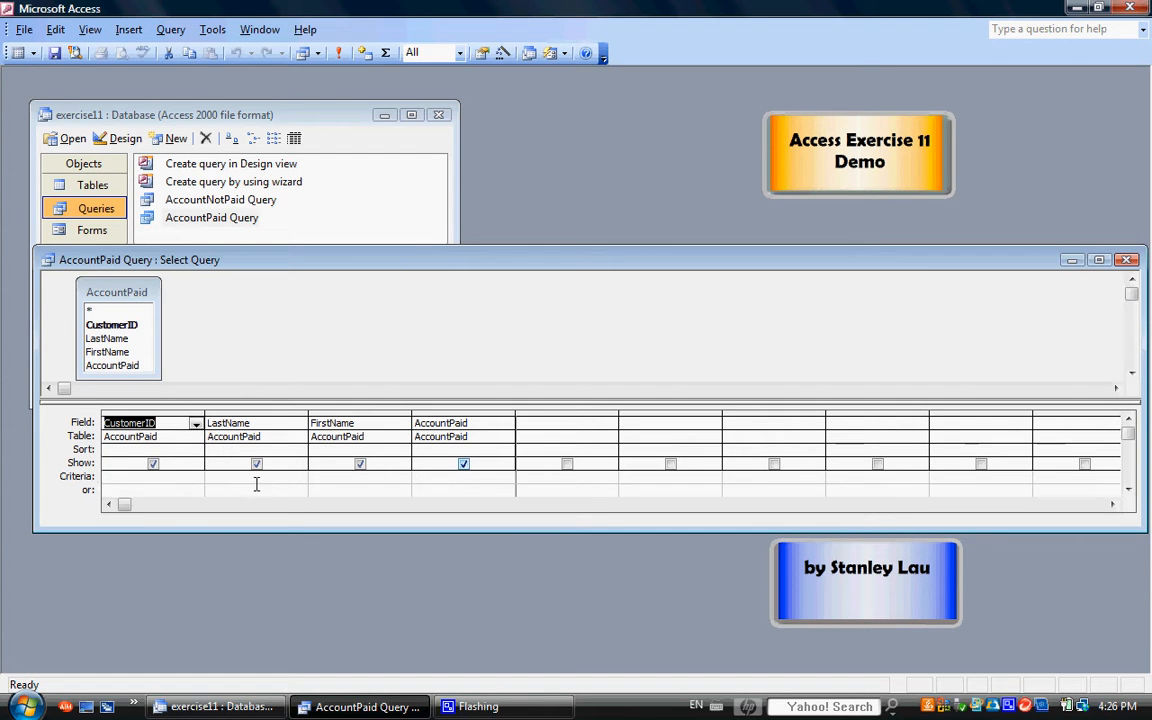
pyautogui.click(444, 479)
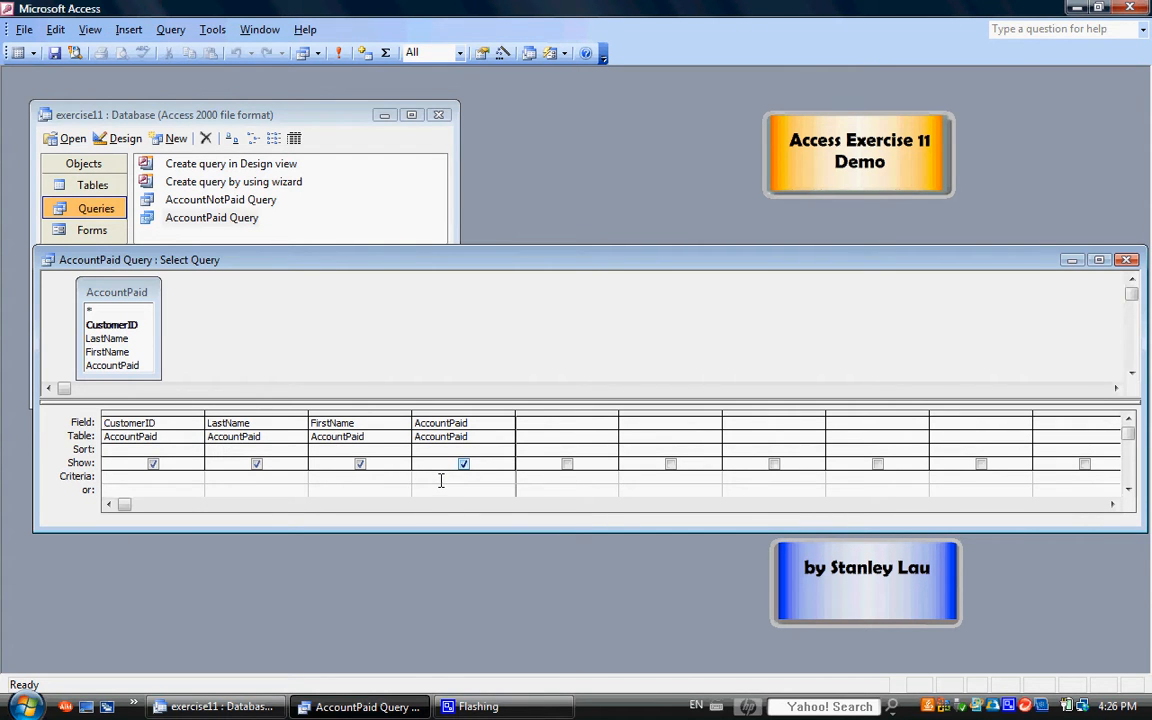
pyautogui.write('Yes')
pyautogui.moveTo(666, 268); pyautogui.dragTo(636, 267)
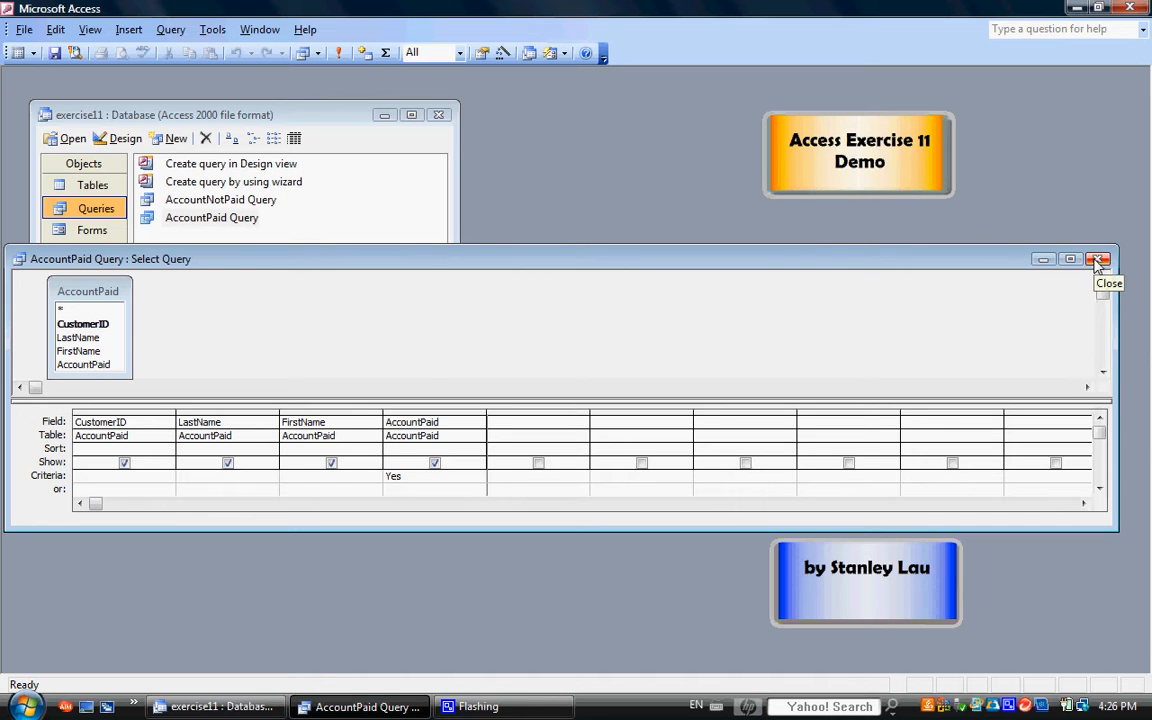
pyautogui.click(1097, 262)
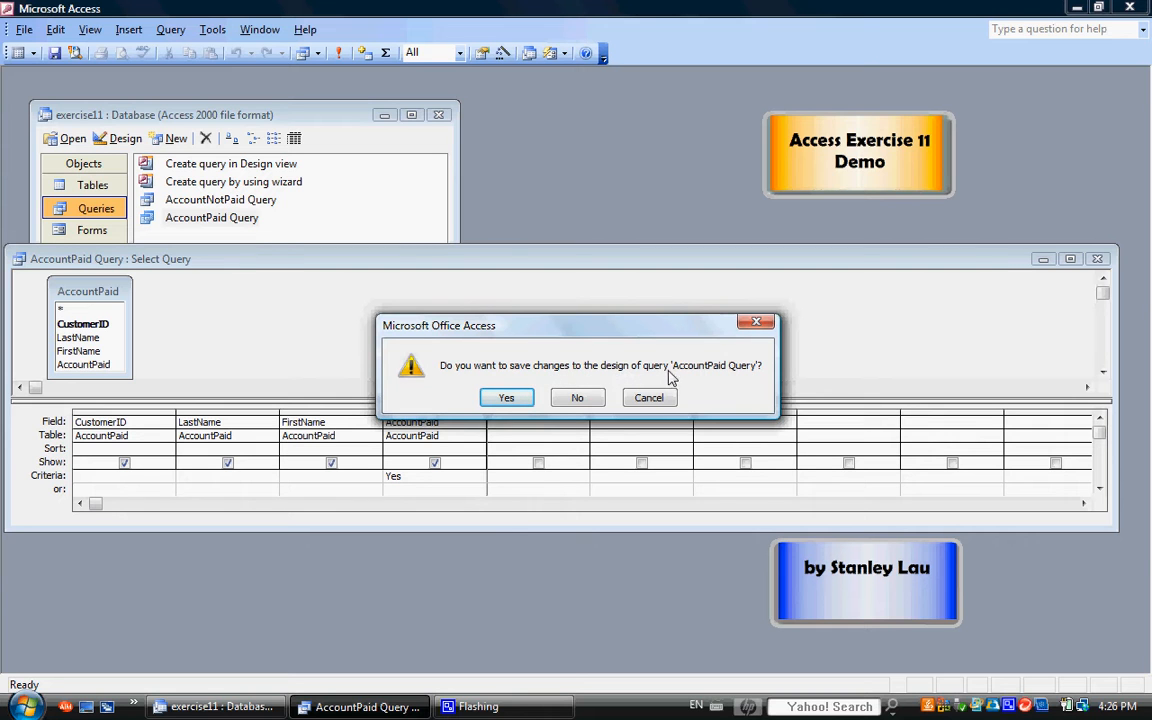
pyautogui.click(507, 398)
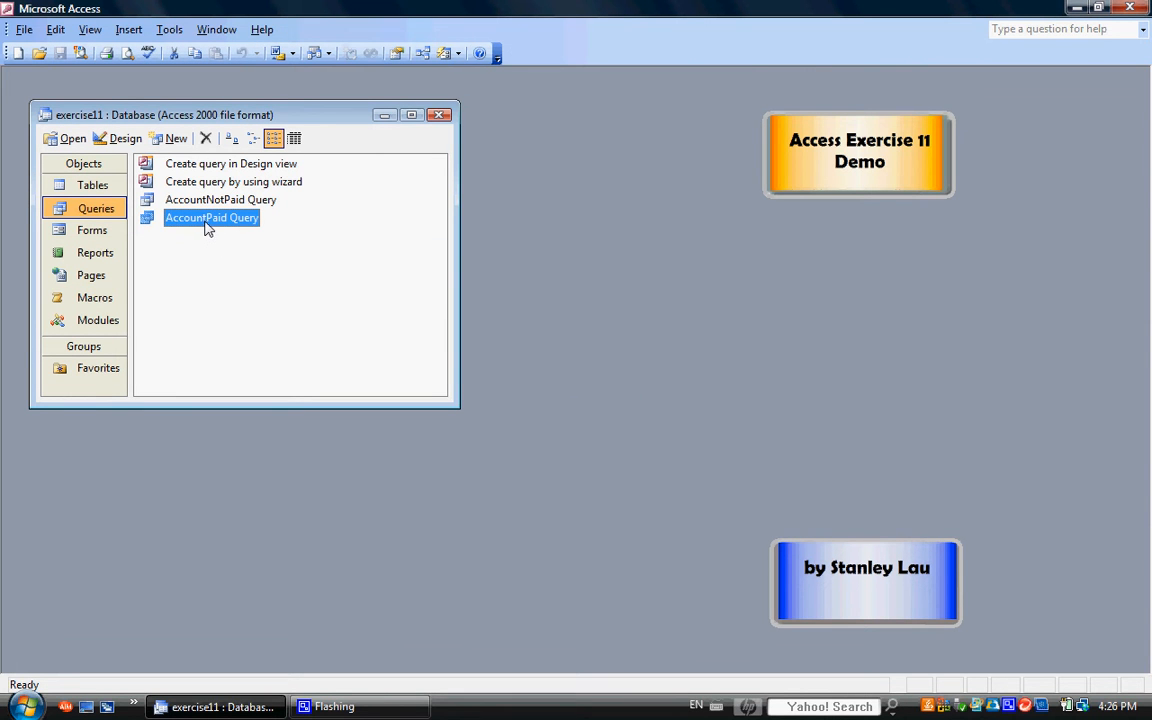
# - Run AccountPaid Query to check the records returned with the Yes criteria, and close it
pyautogui.click(204, 219)
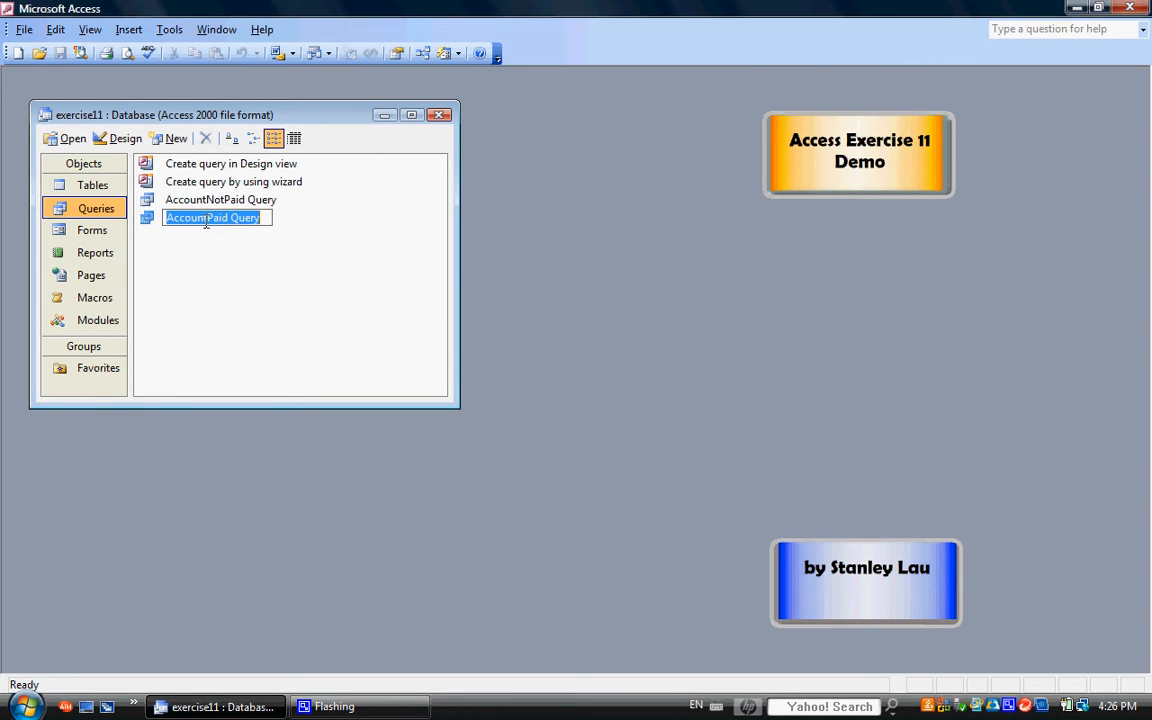
pyautogui.click(67, 140)
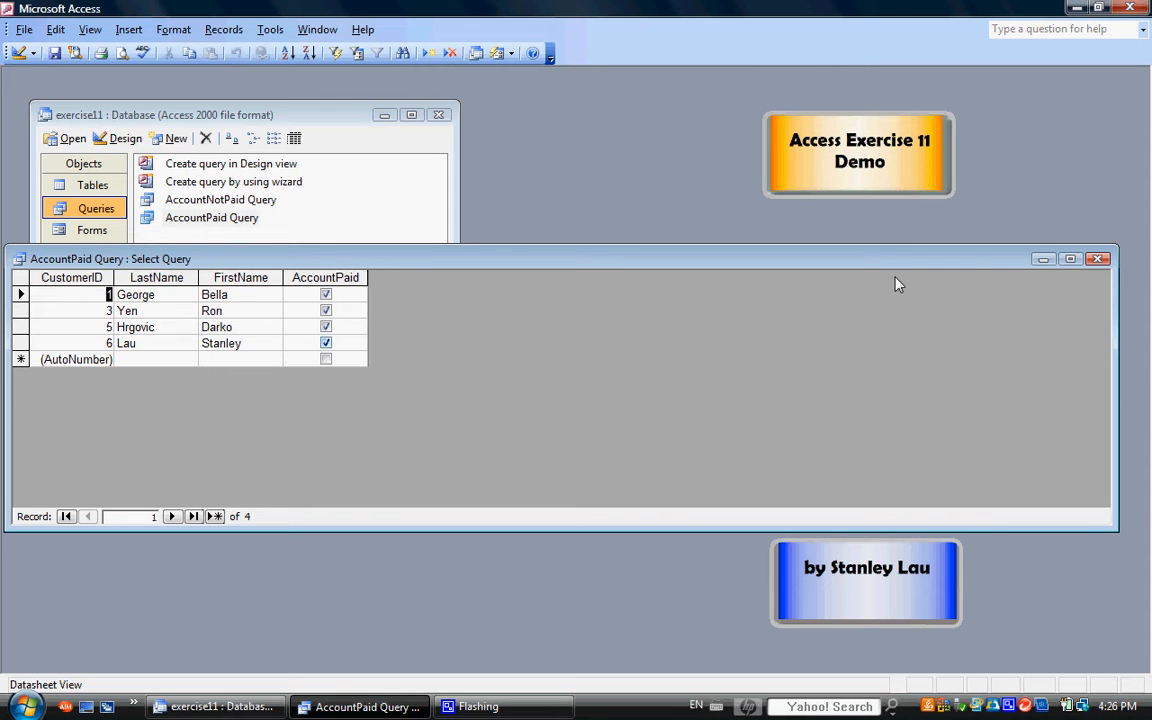
pyautogui.click(1097, 260)
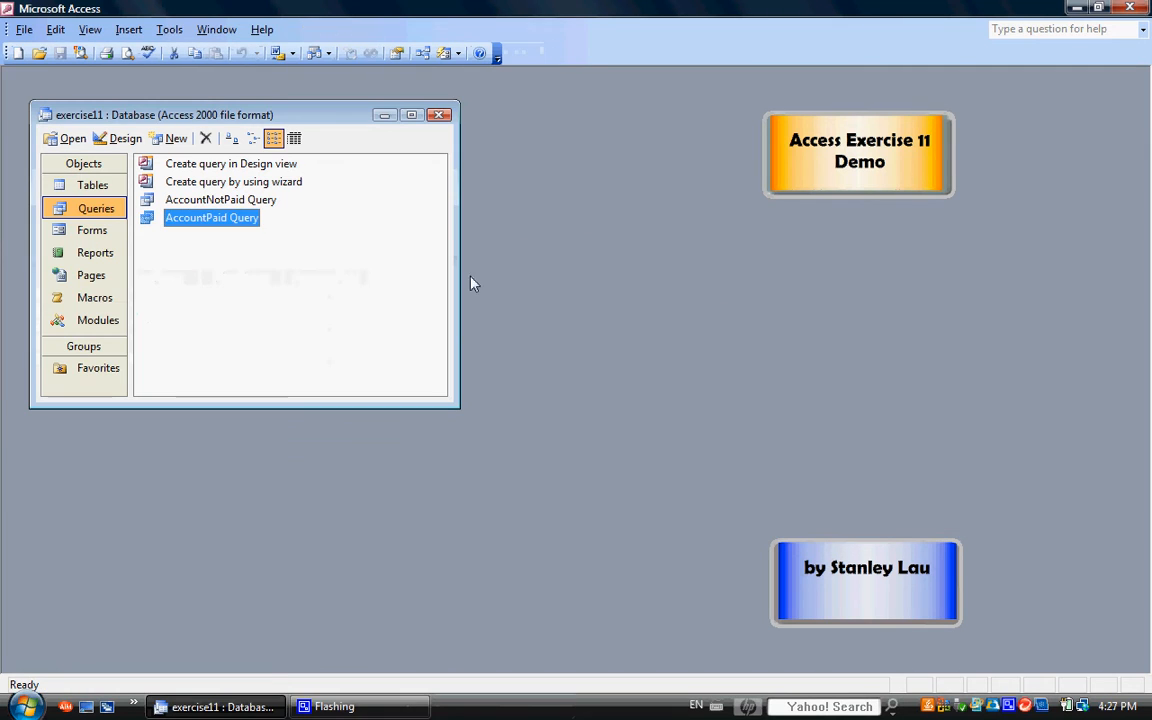
# - In the design of AccountNotPaid Query, set the AccountPaid field's criteria to No, and save the changes on closing
pyautogui.click(196, 205)
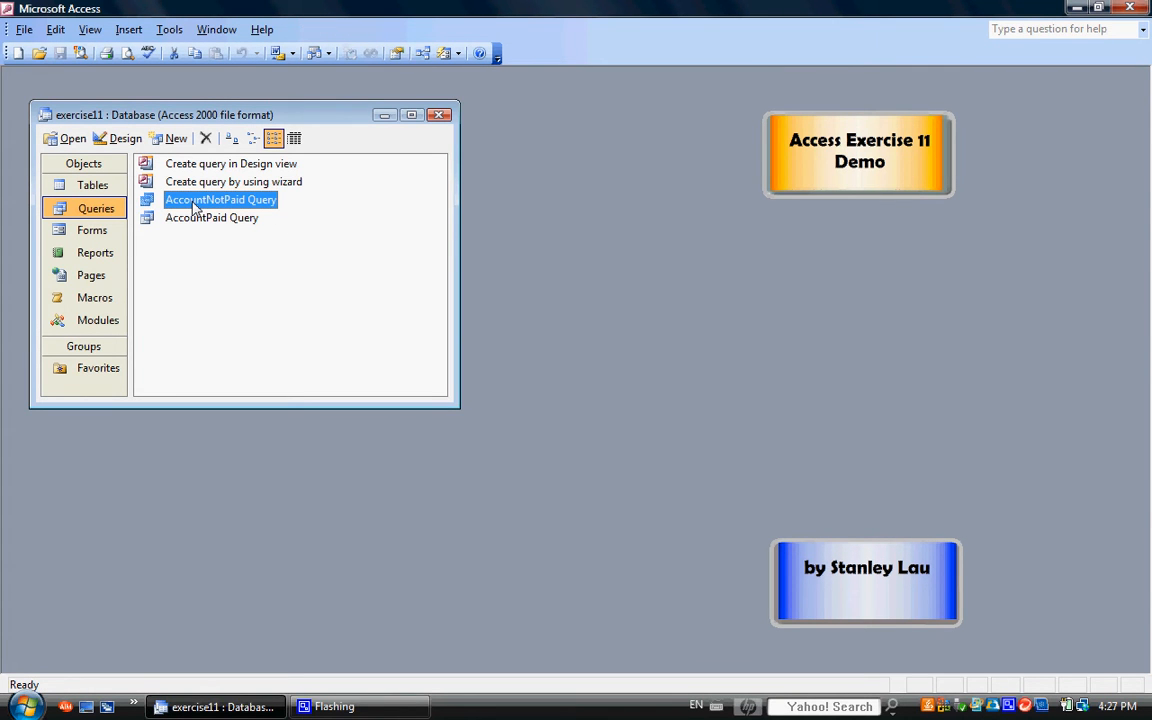
pyautogui.click(121, 137)
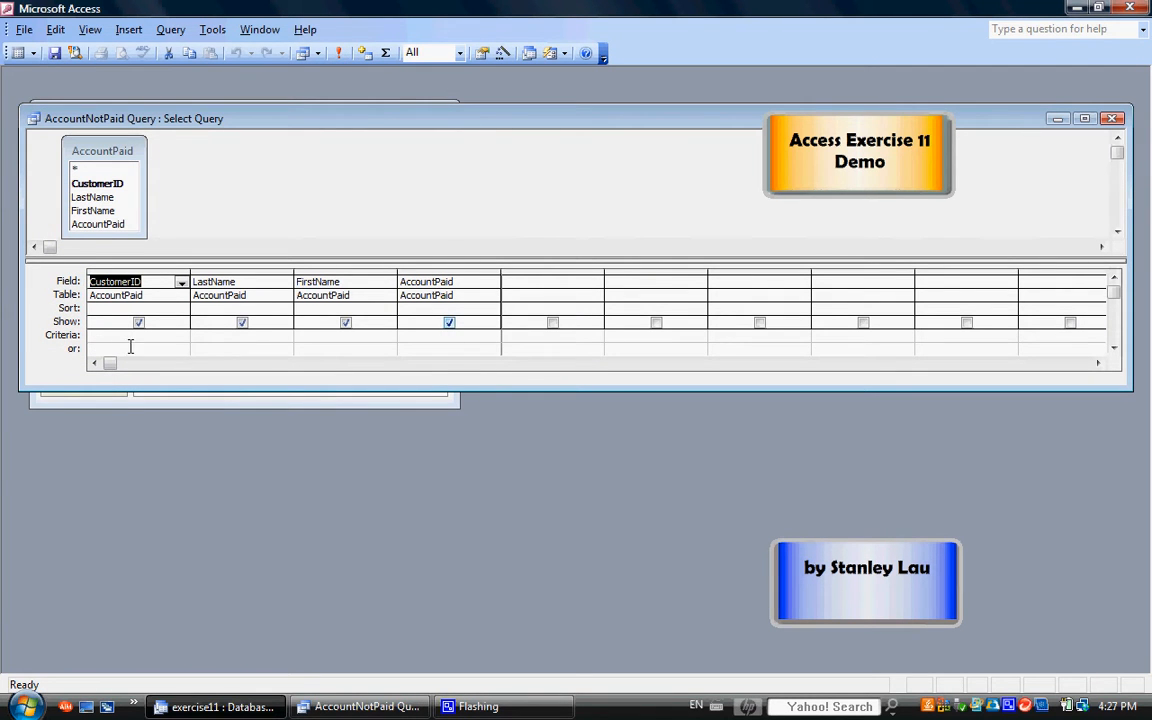
pyautogui.click(445, 336)
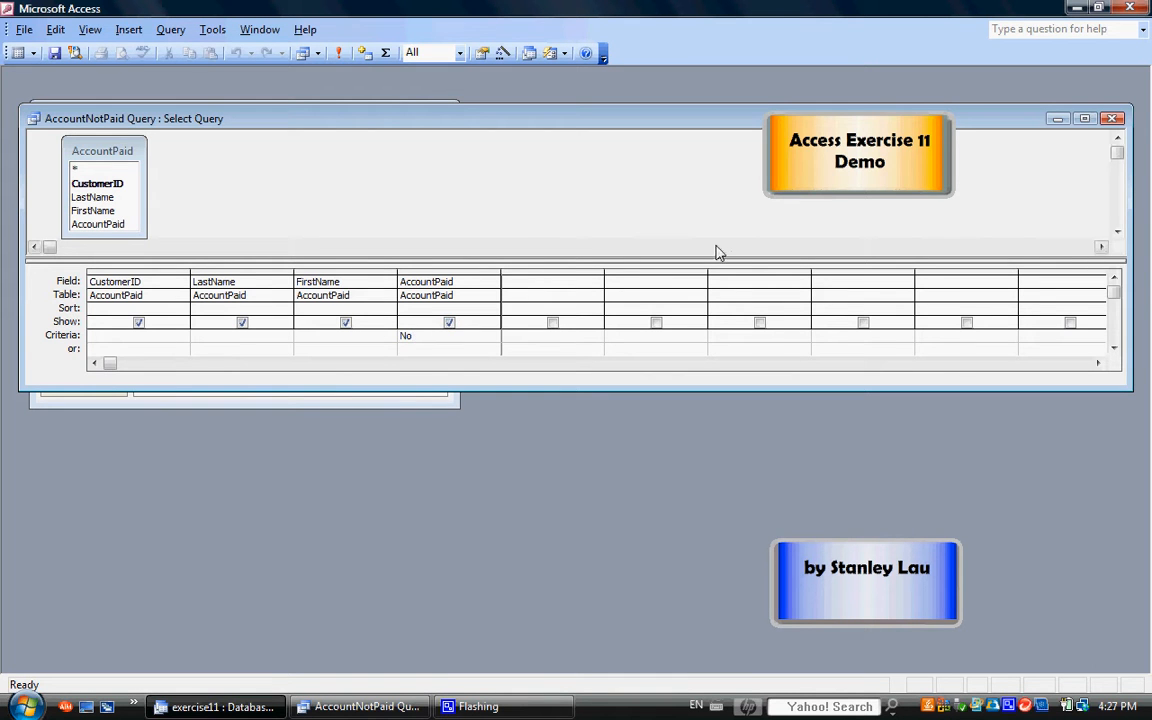
pyautogui.click(1111, 119)
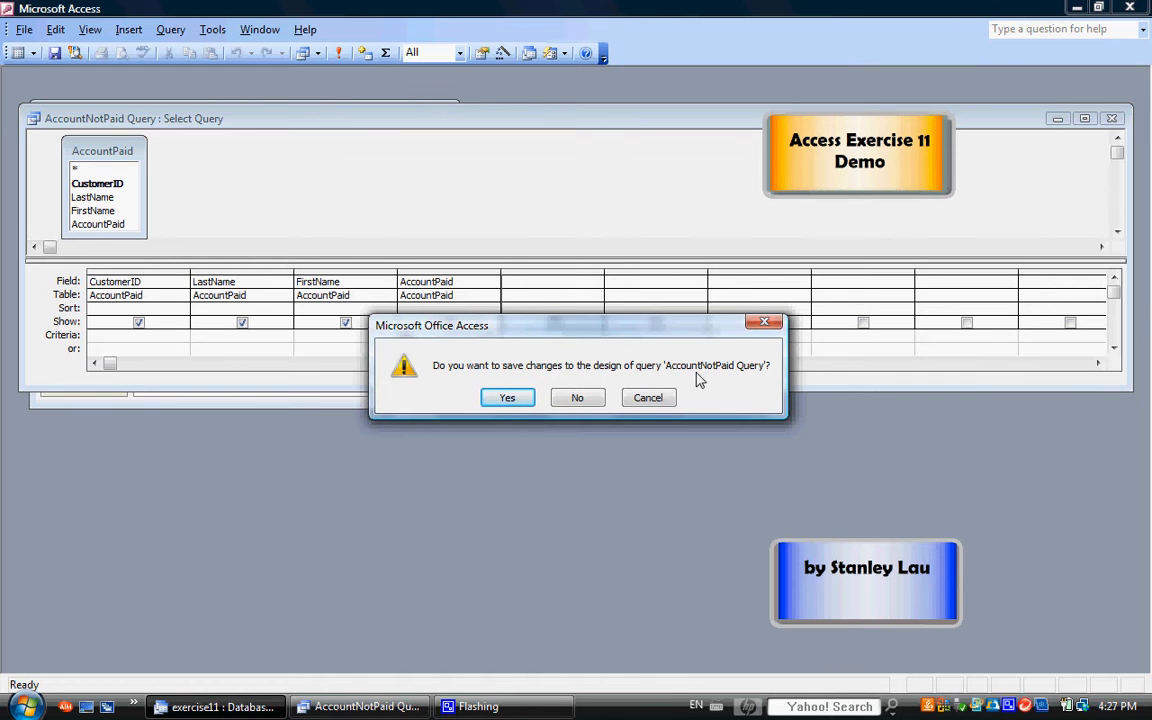
pyautogui.click(504, 399)
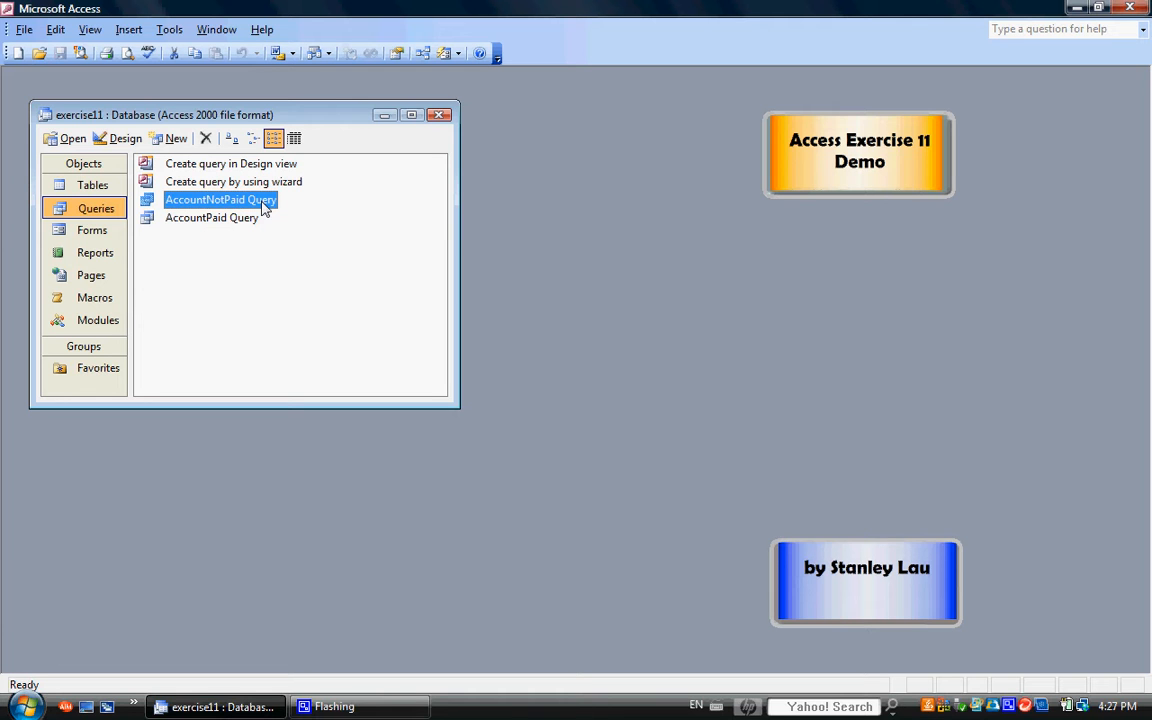
# - Run AccountNotPaid Query to check the records returned with the No criteria, and close it
pyautogui.click(68, 138)
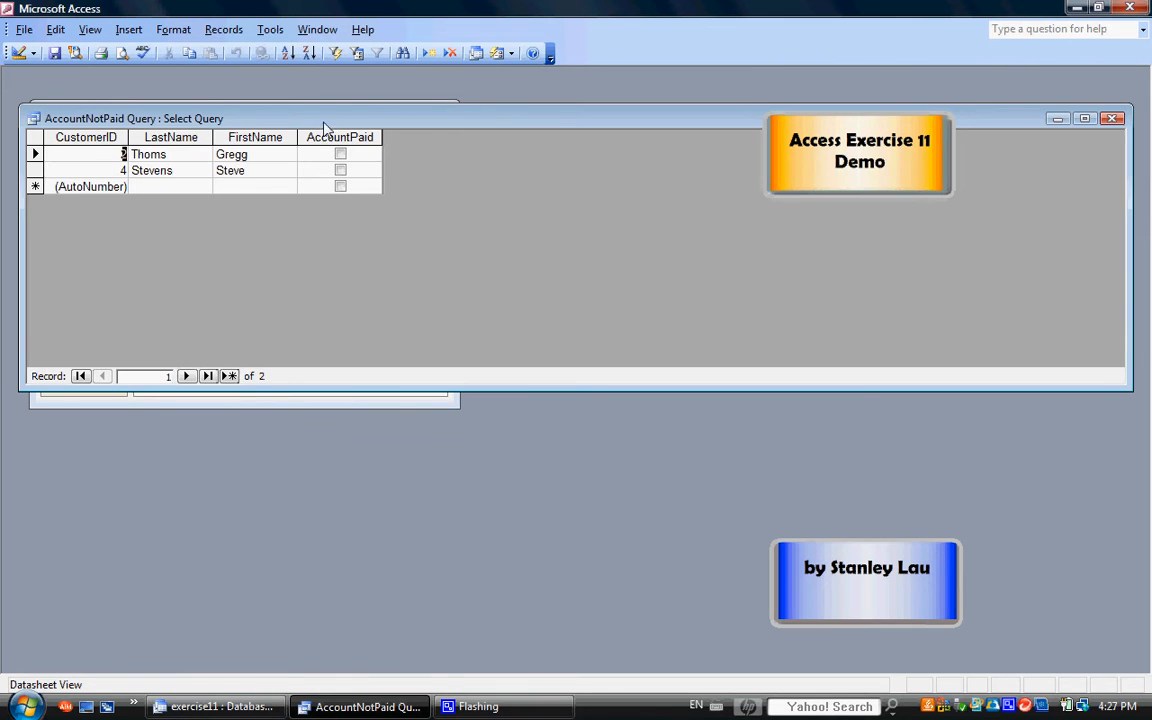
pyautogui.moveTo(376, 198); pyautogui.dragTo(360, 239)
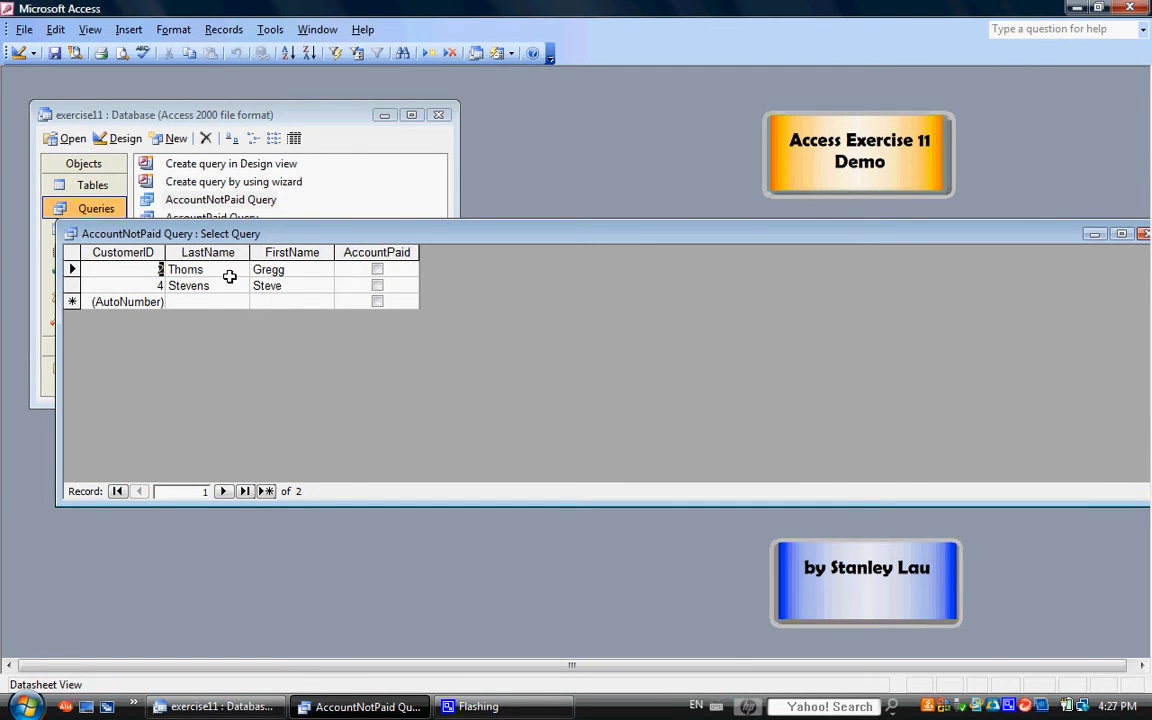
pyautogui.moveTo(385, 234); pyautogui.dragTo(345, 242)
pyautogui.click(1109, 241)
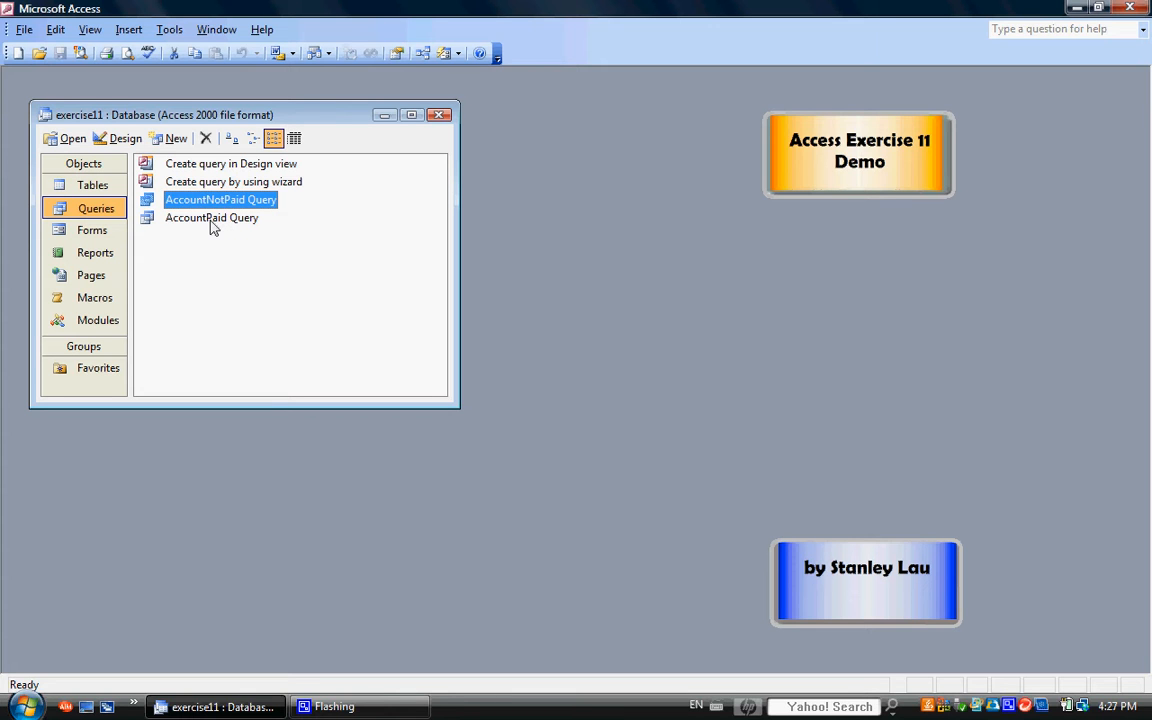
# - Open AccountPaid Query and AccountNotPaid Query together, arrange their datasheets one above the other to compare the records, and close both
pyautogui.click(212, 220)
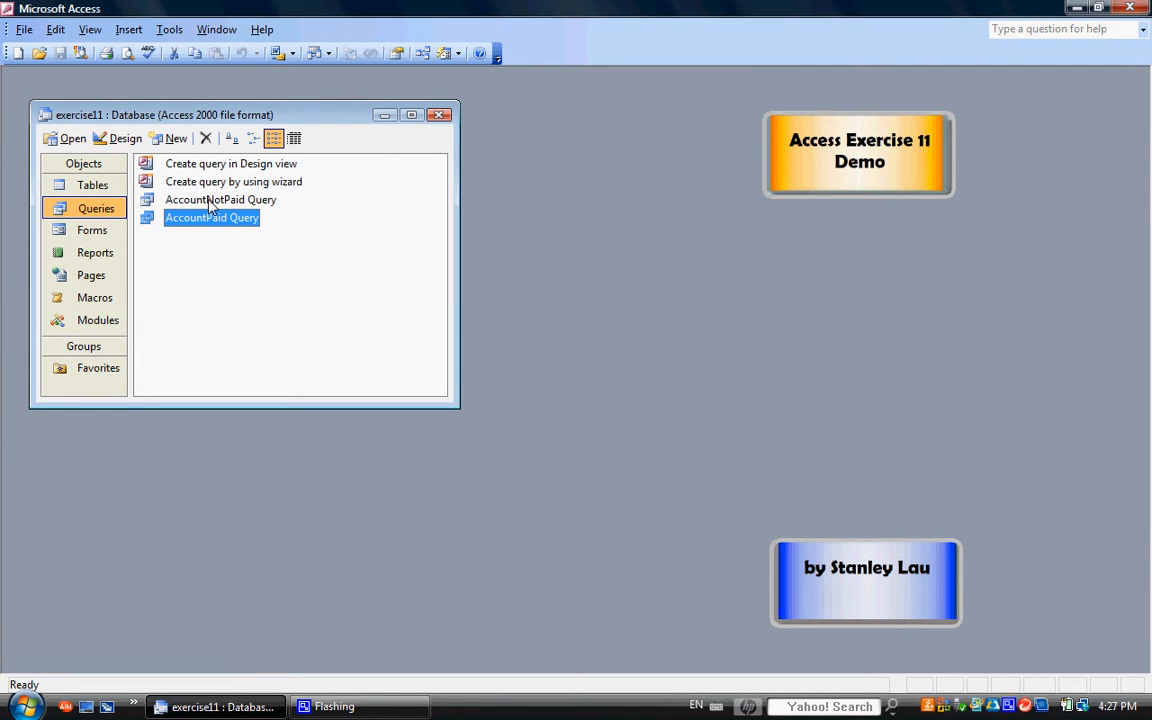
pyautogui.click(211, 199)
pyautogui.doubleClick(211, 220)
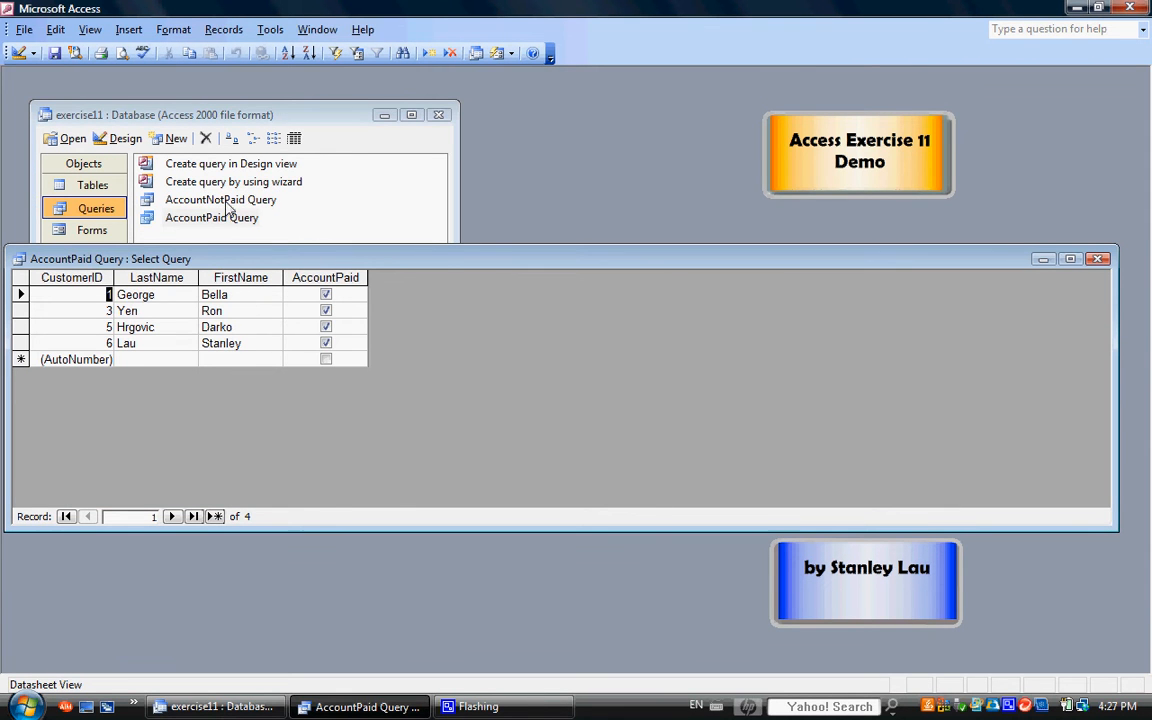
pyautogui.doubleClick(228, 200)
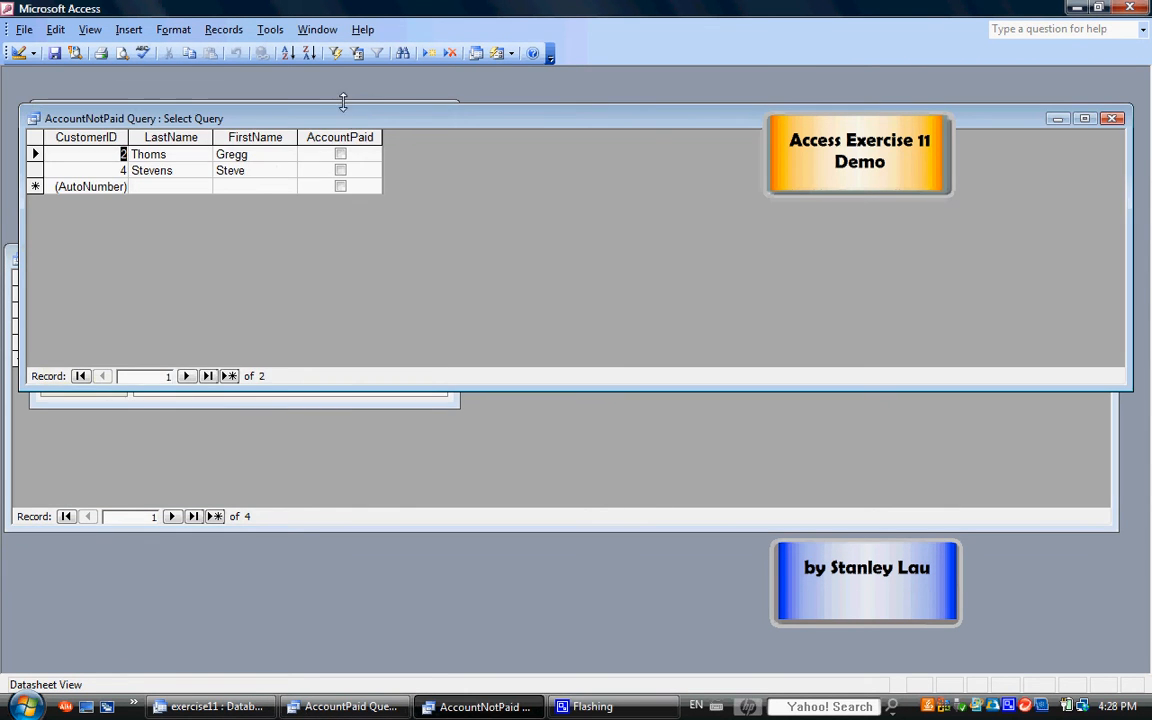
pyautogui.moveTo(334, 172); pyautogui.dragTo(334, 414)
pyautogui.moveTo(500, 251); pyautogui.dragTo(535, 95)
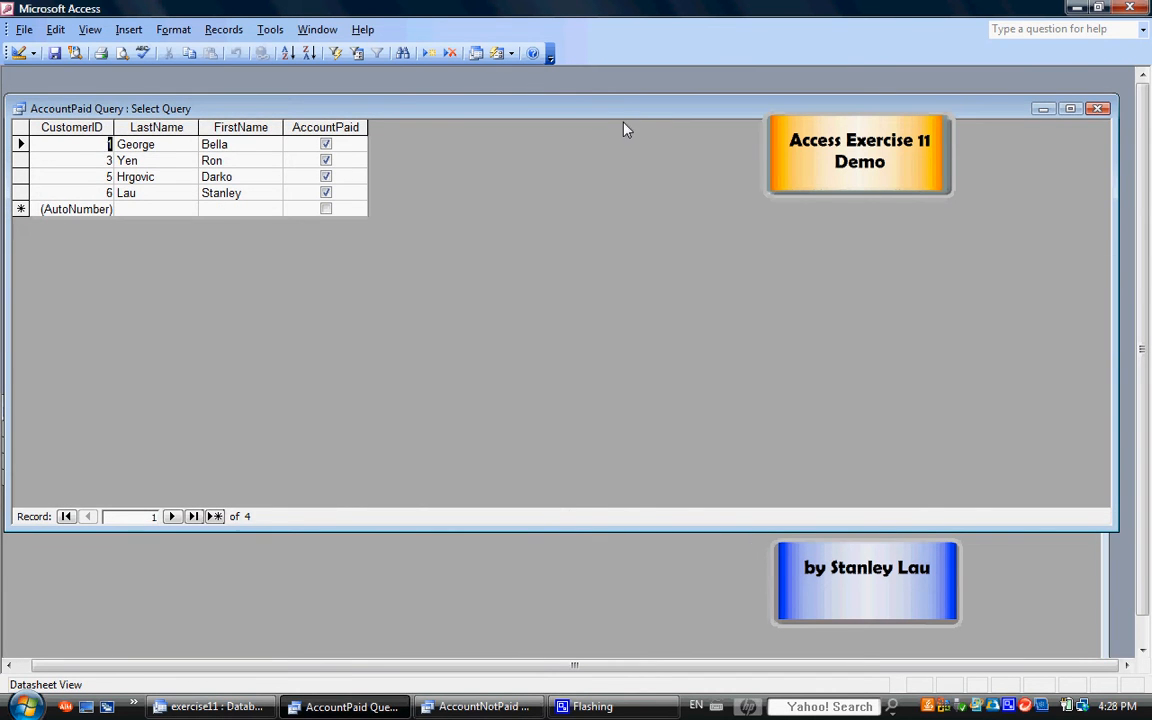
pyautogui.moveTo(623, 110); pyautogui.dragTo(616, 513)
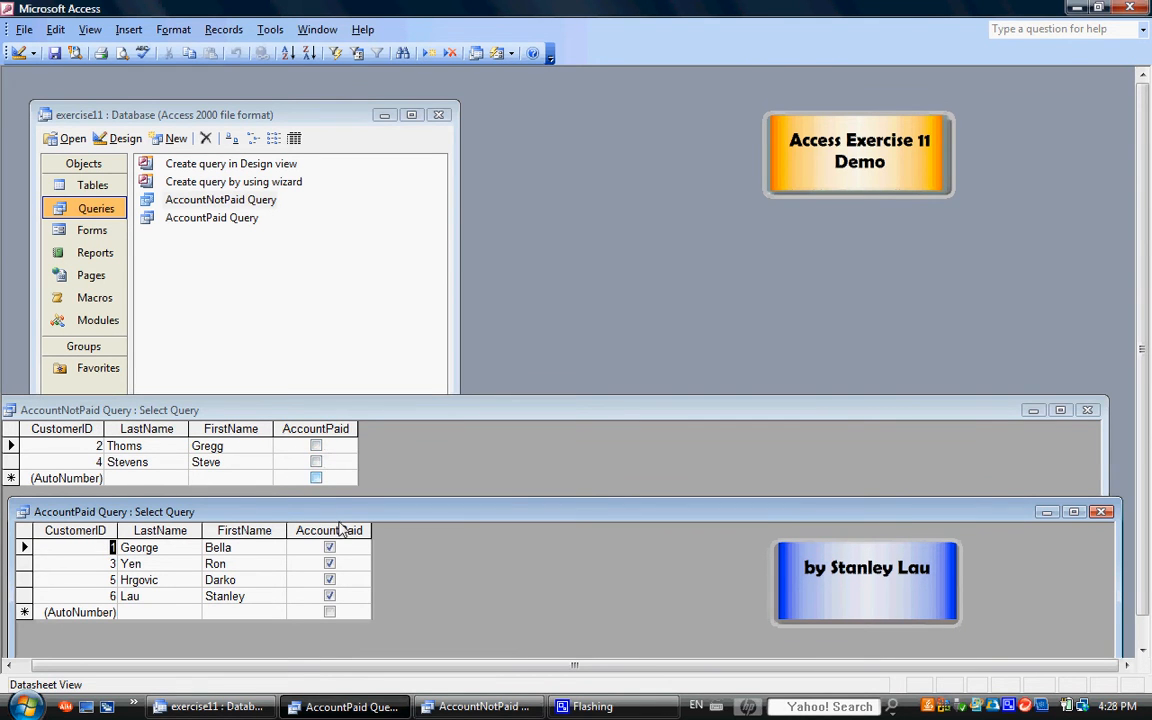
pyautogui.click(1102, 512)
pyautogui.click(1088, 410)
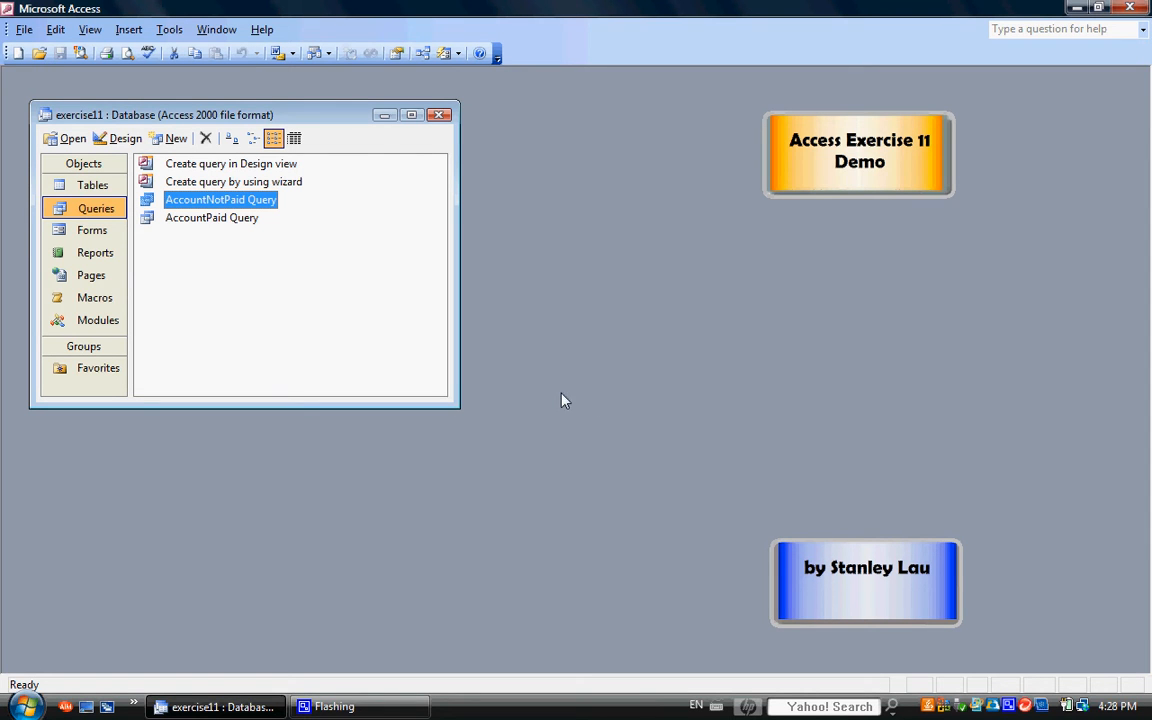
# - Start a new report with the Report Wizard, using AccountPaid Query as its data source
pyautogui.click(98, 259)
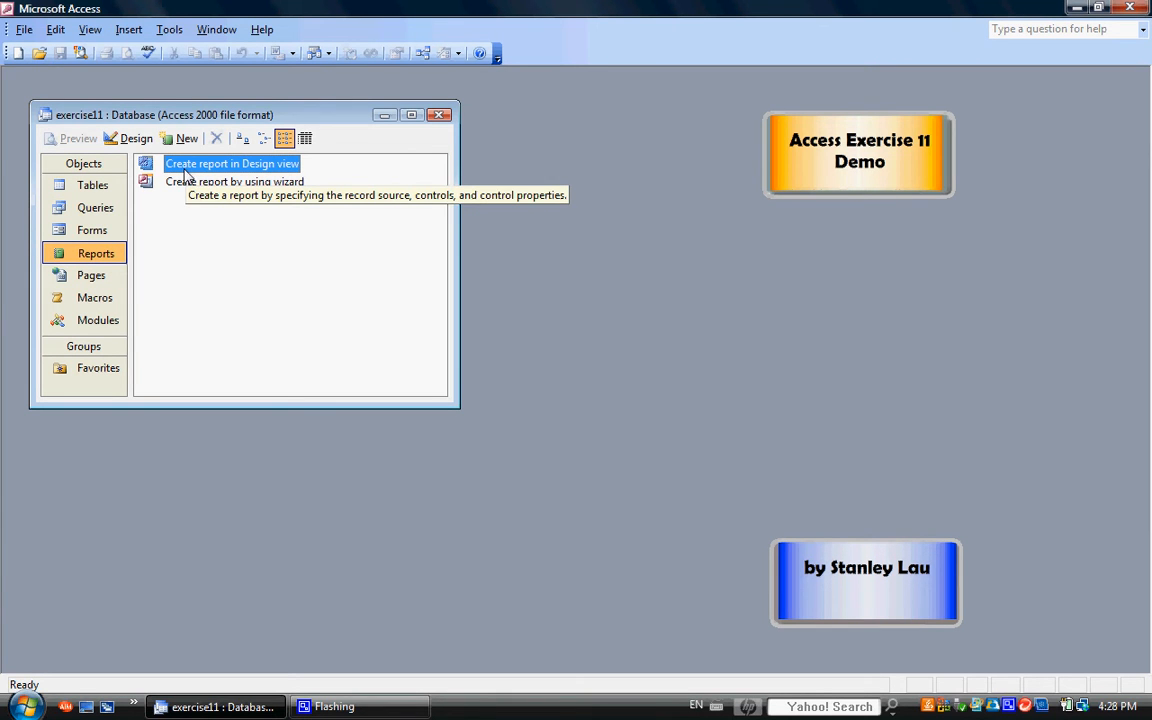
pyautogui.click(186, 138)
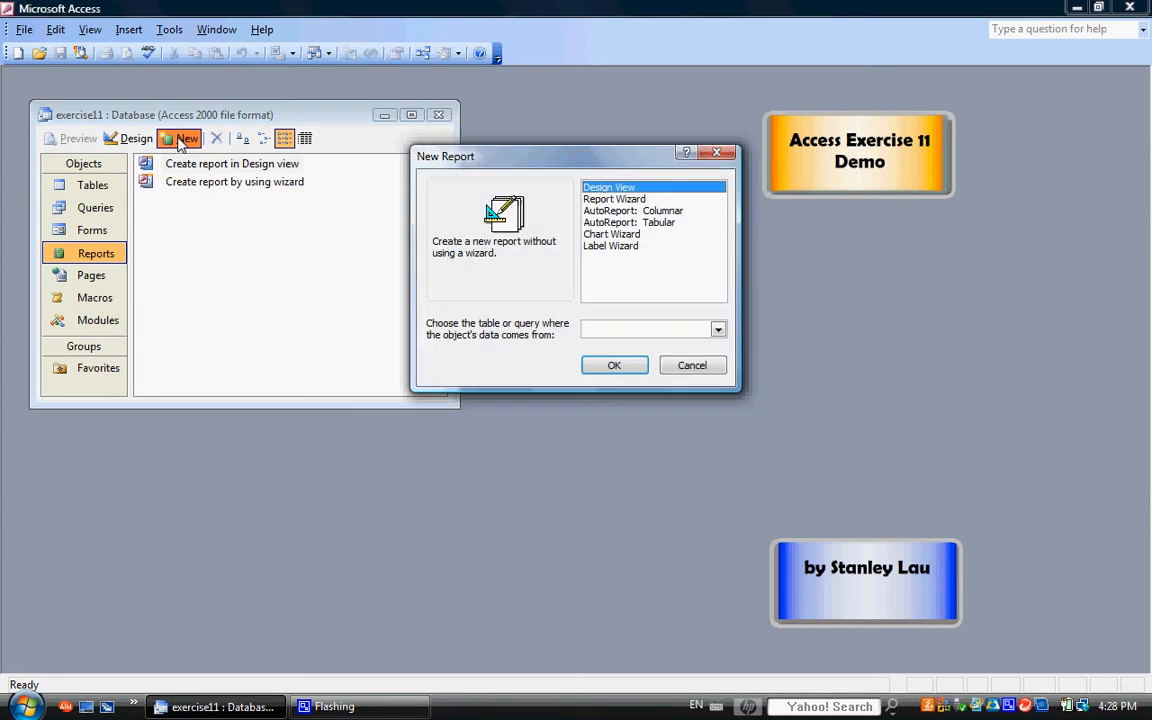
pyautogui.click(612, 199)
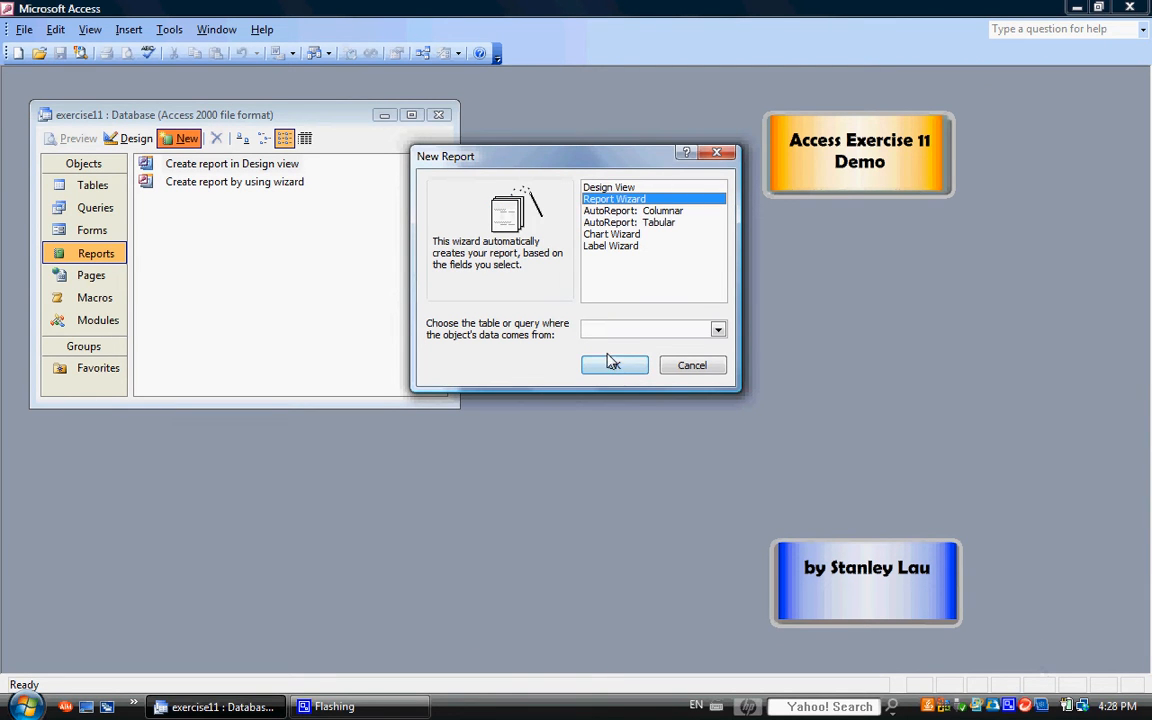
pyautogui.click(615, 367)
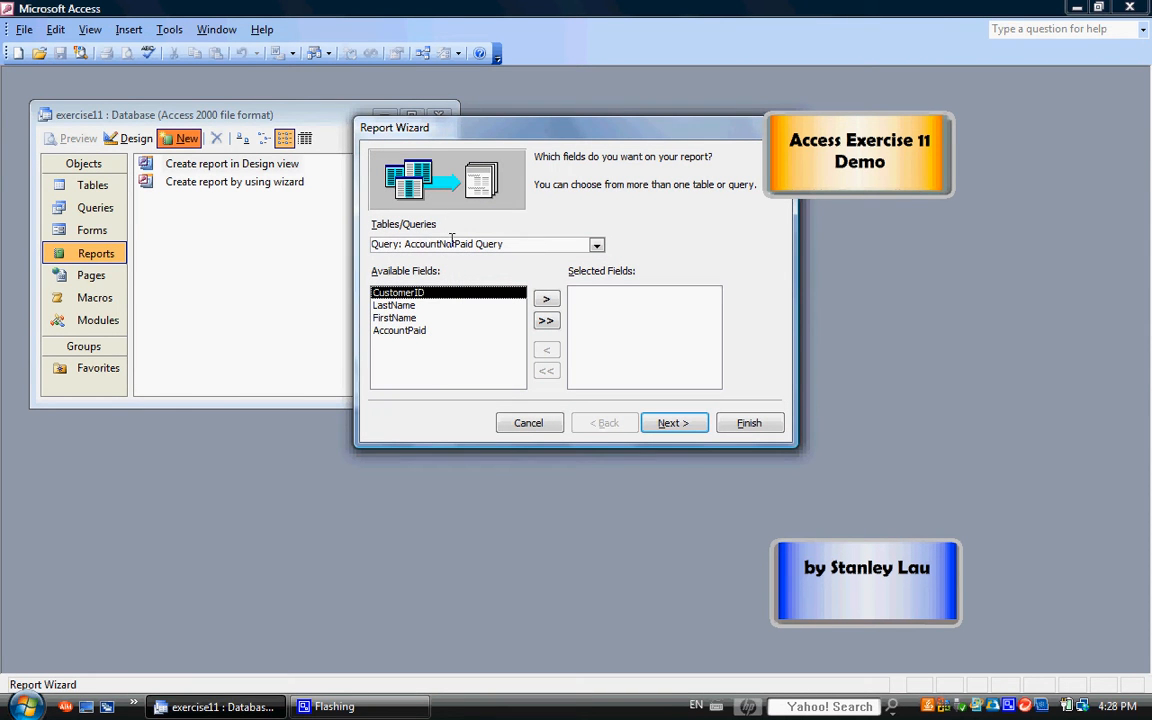
pyautogui.click(596, 245)
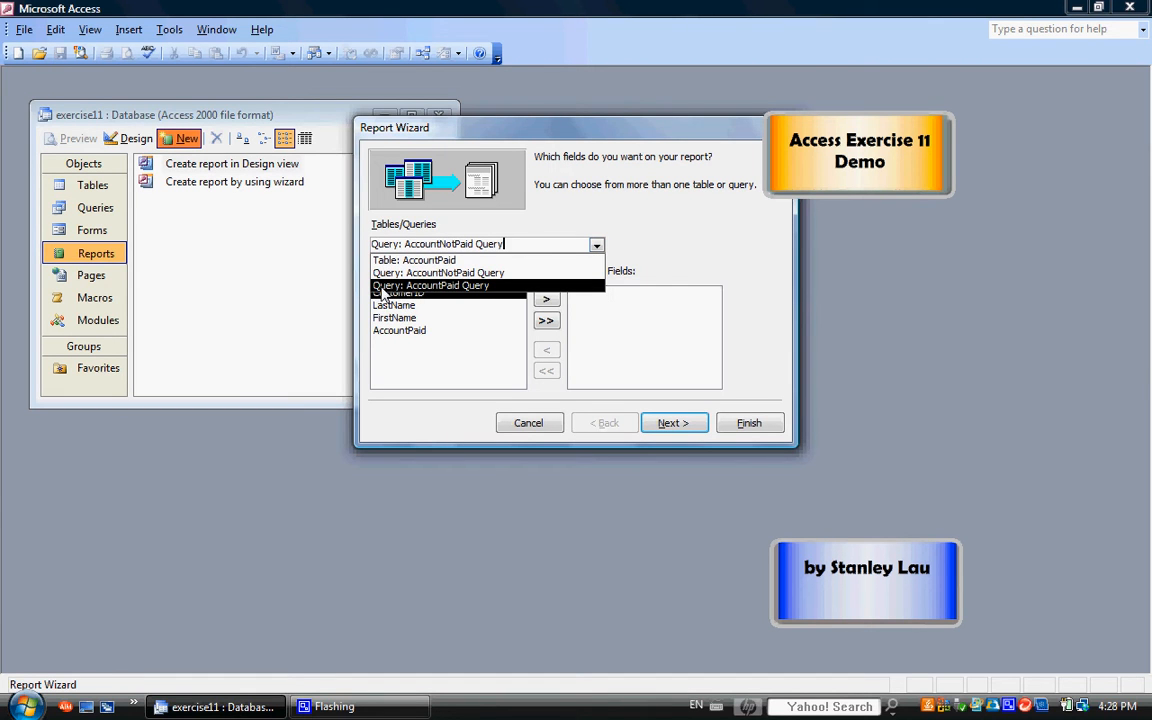
pyautogui.click(484, 286)
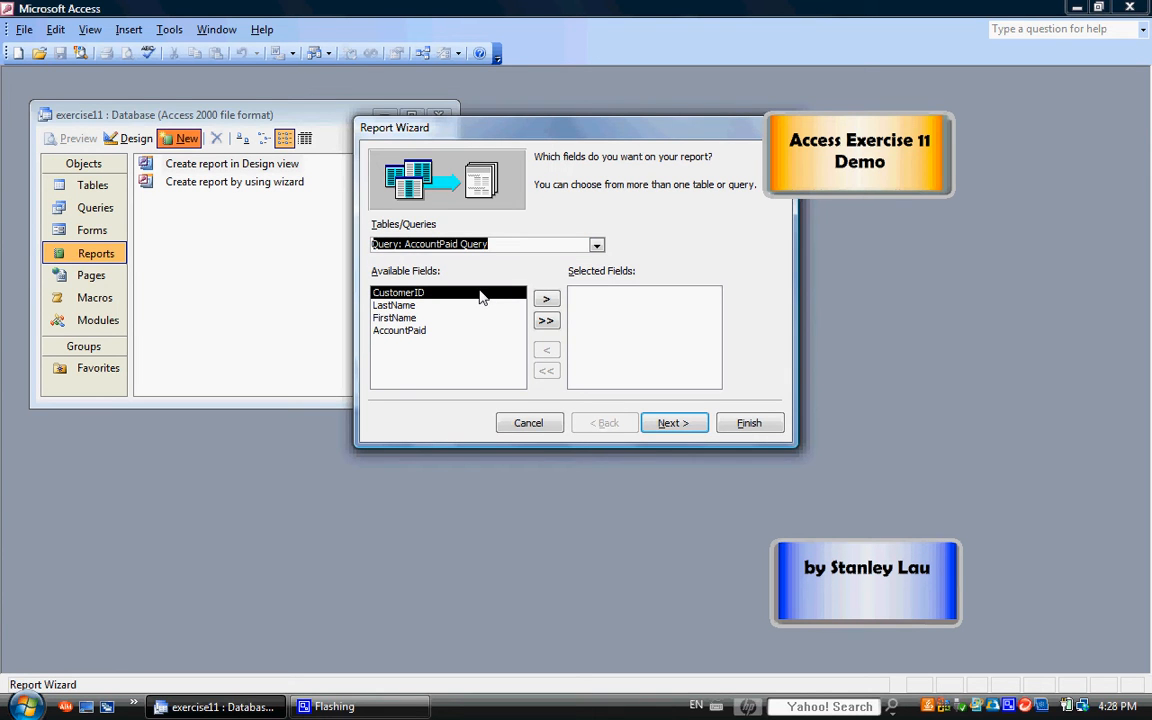
# - Include CustomerID, LastName and FirstName in the AccountPaid report, finish it with the default settings, and close its preview
pyautogui.click(411, 294)
pyautogui.click(546, 299)
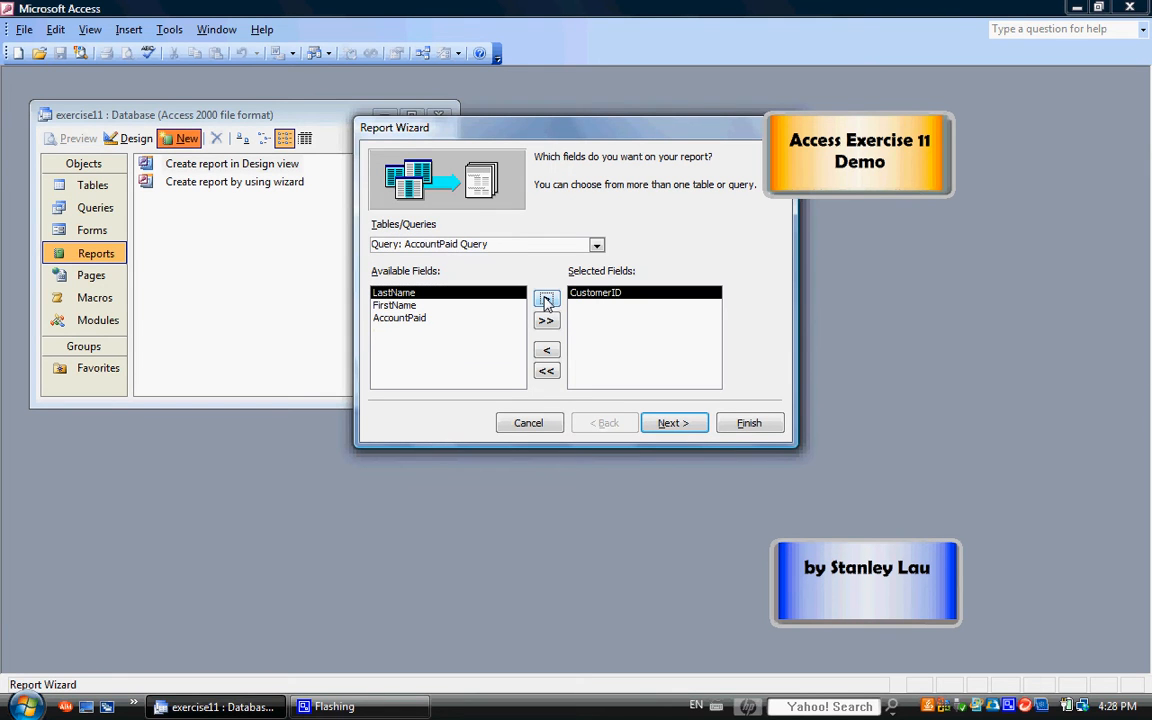
pyautogui.click(488, 296)
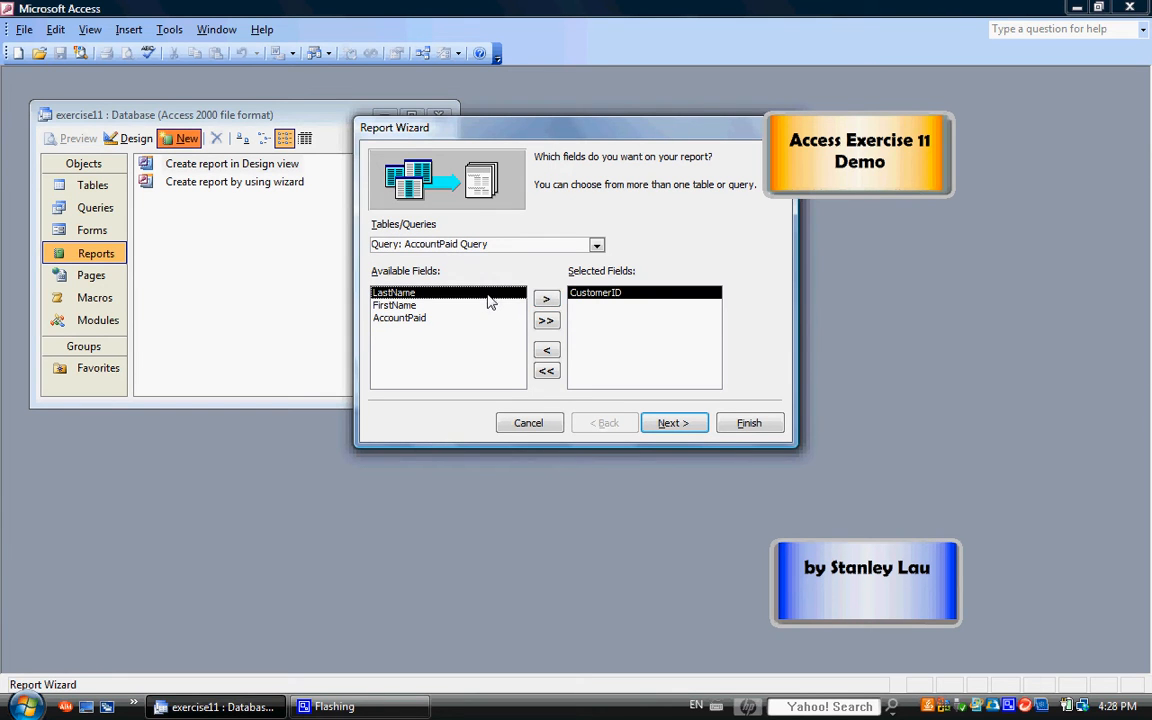
pyautogui.click(550, 304)
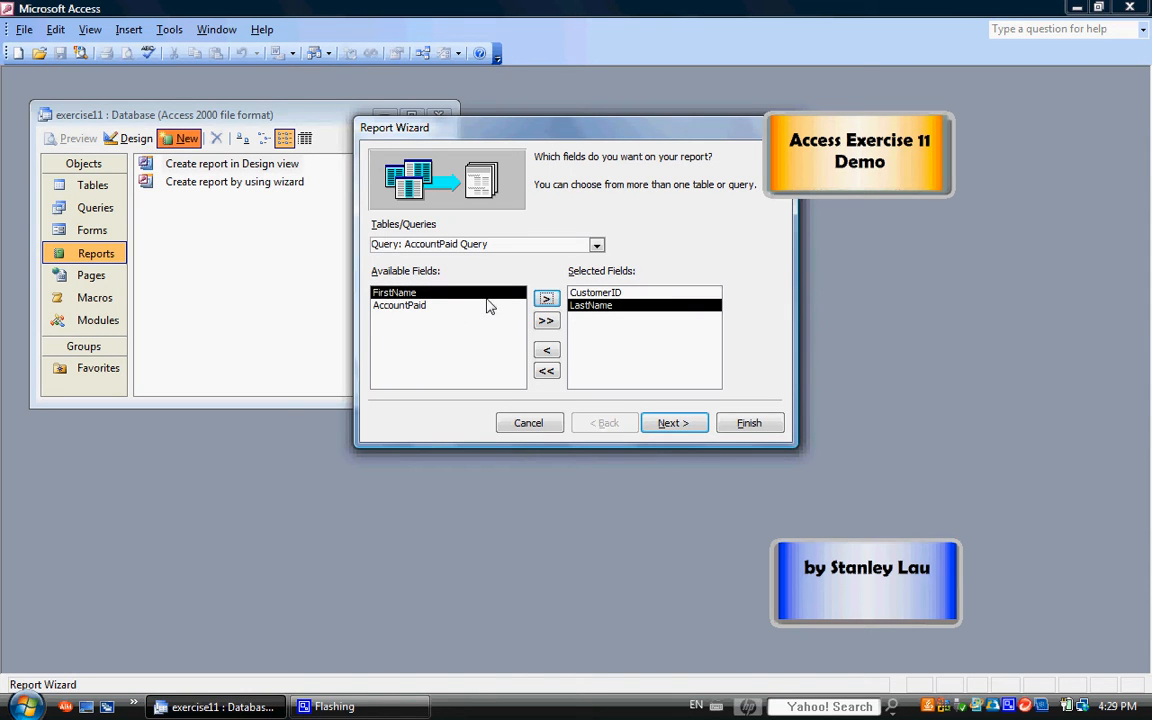
pyautogui.click(546, 299)
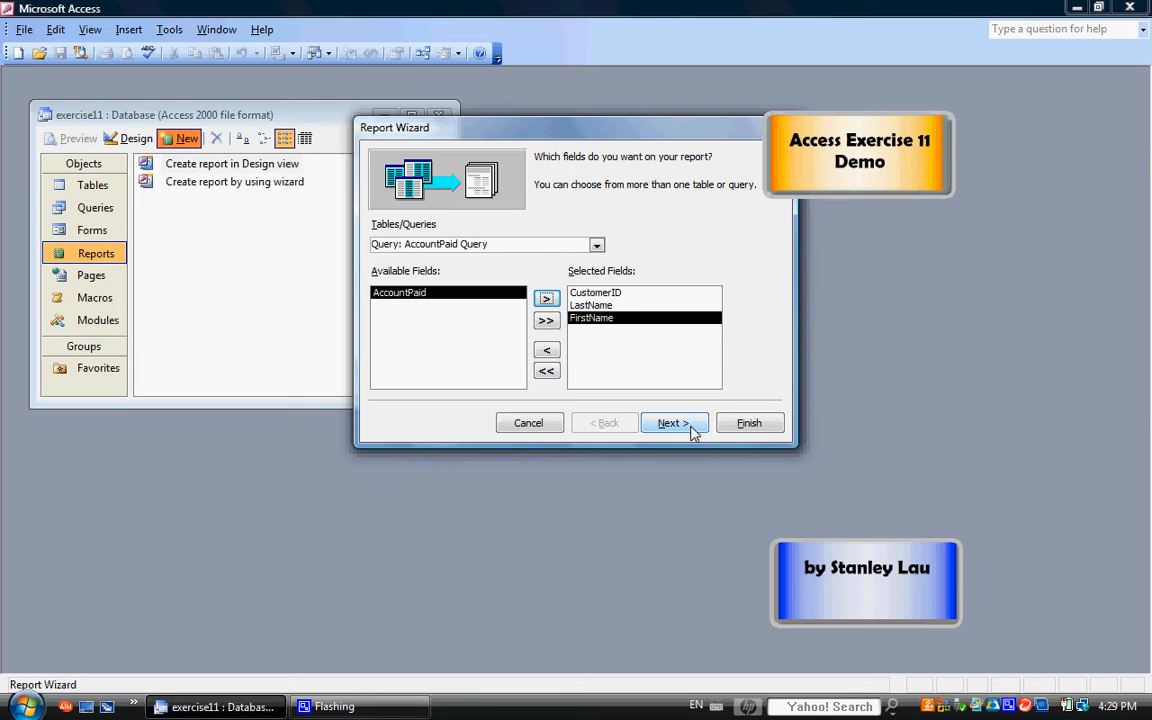
pyautogui.click(747, 425)
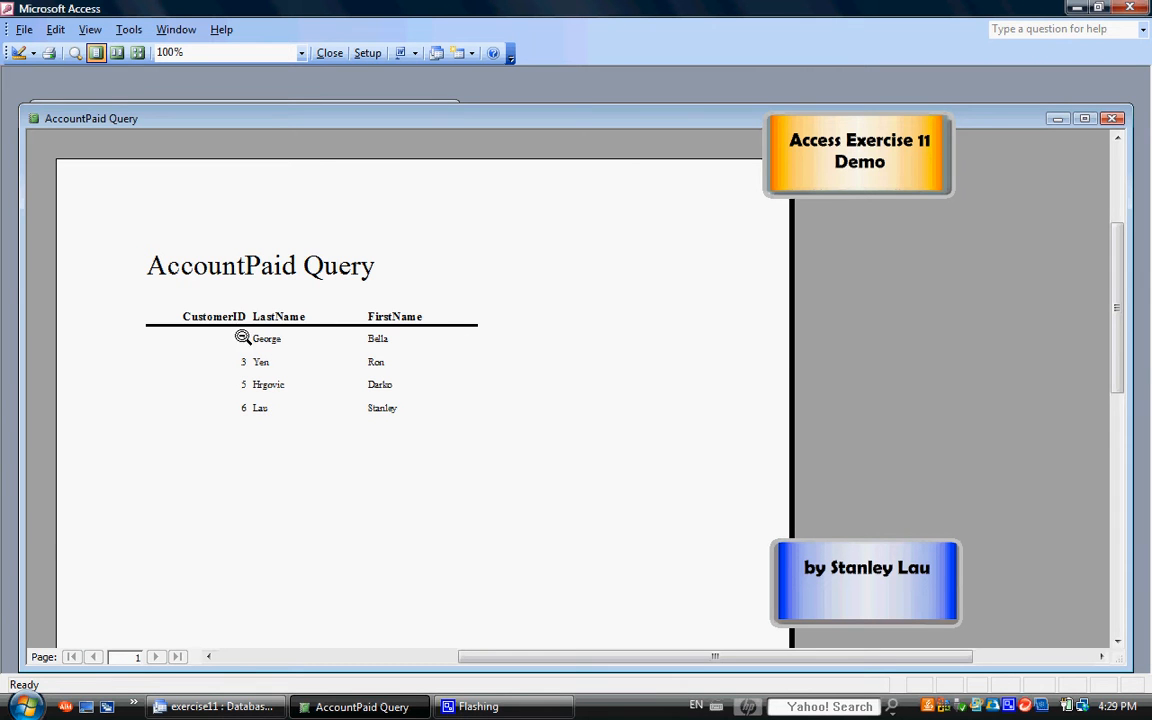
pyautogui.click(1114, 119)
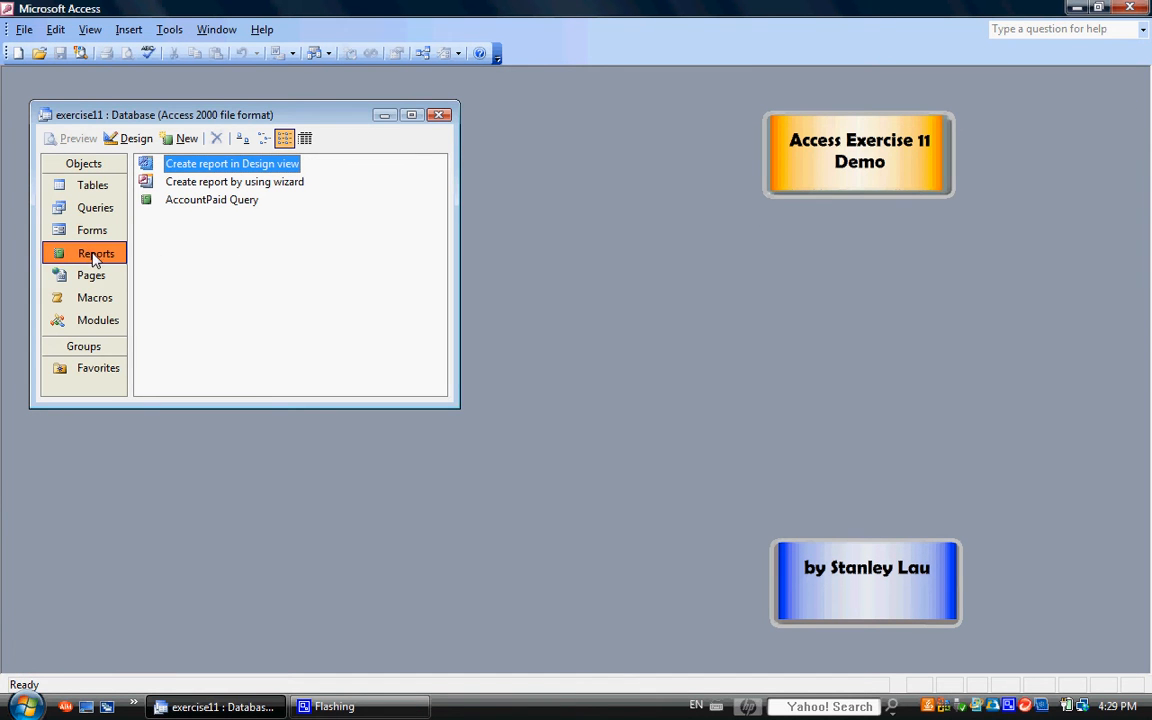
# - Start another report with the Report Wizard, using AccountNotPaid Query as its data source
pyautogui.click(181, 138)
pyautogui.click(612, 199)
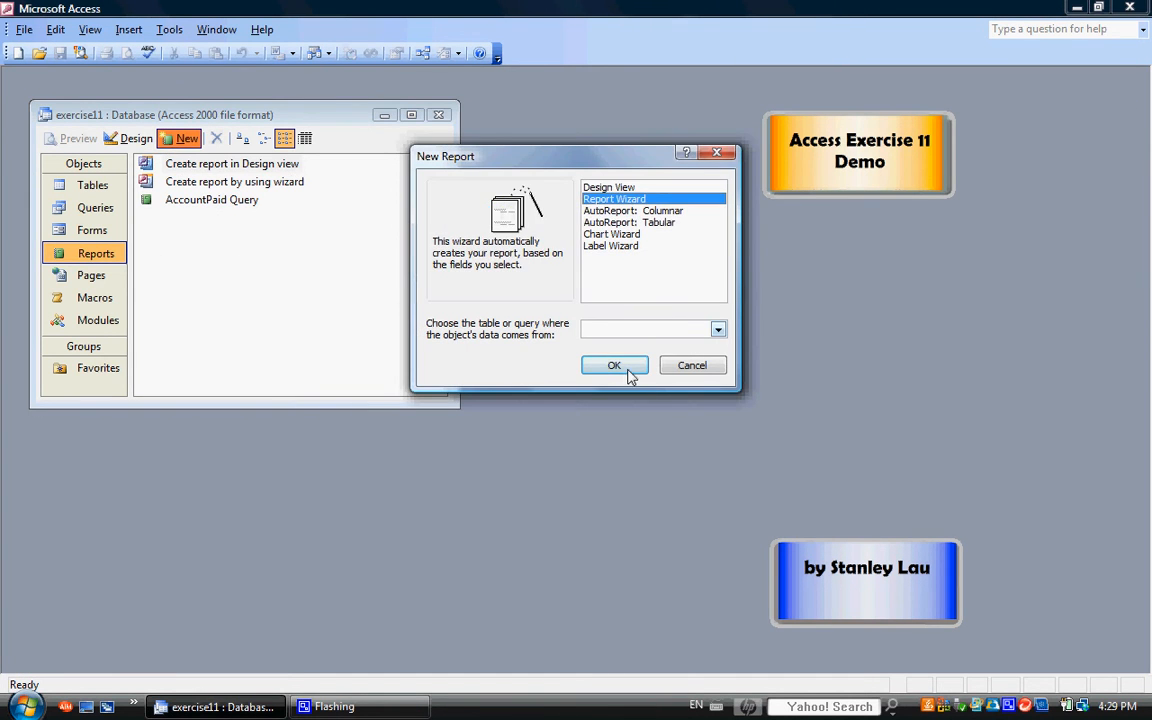
pyautogui.click(614, 365)
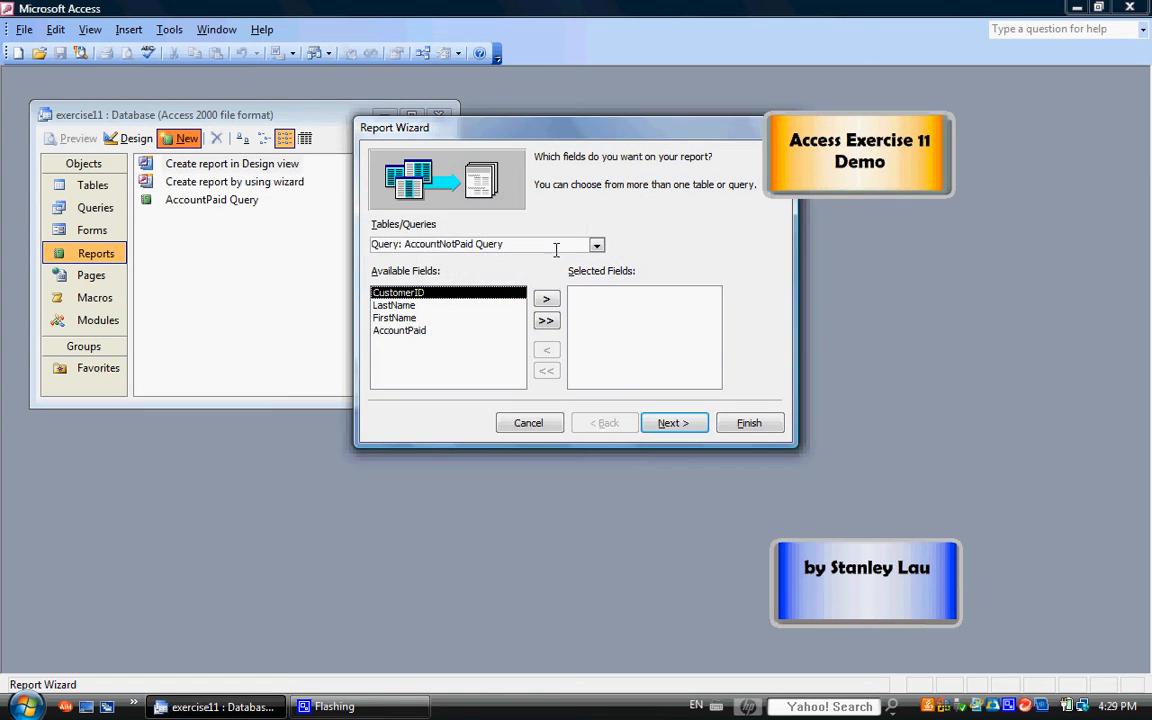
pyautogui.click(596, 245)
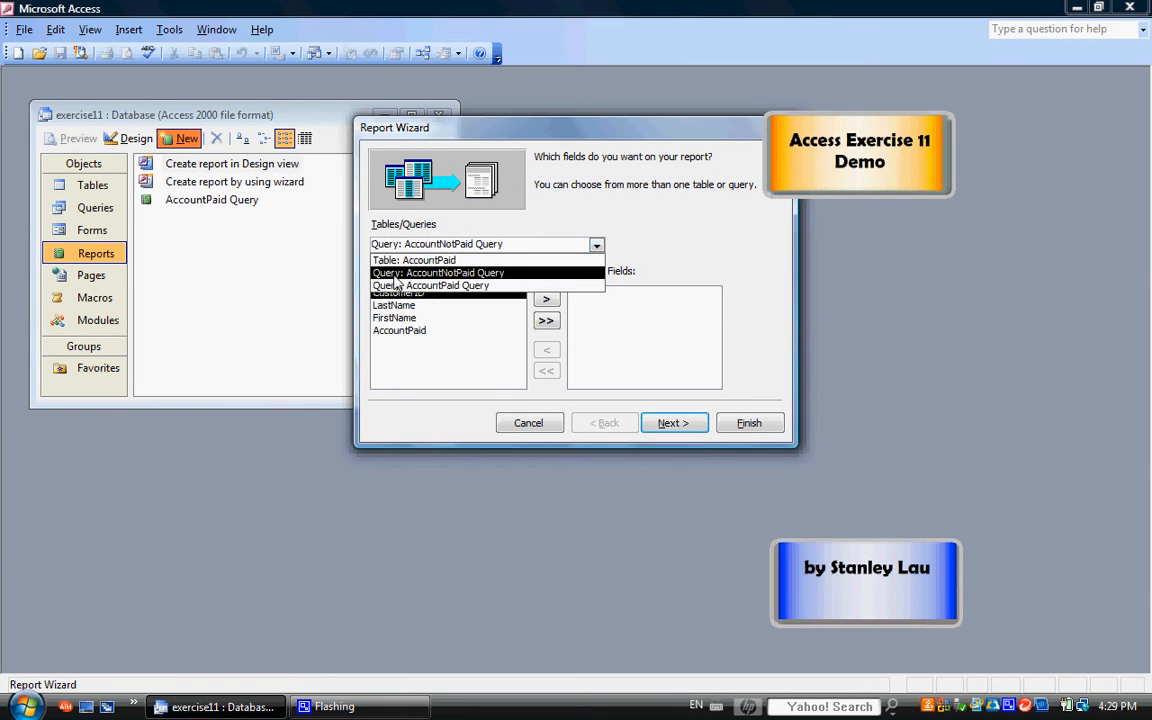
pyautogui.click(486, 275)
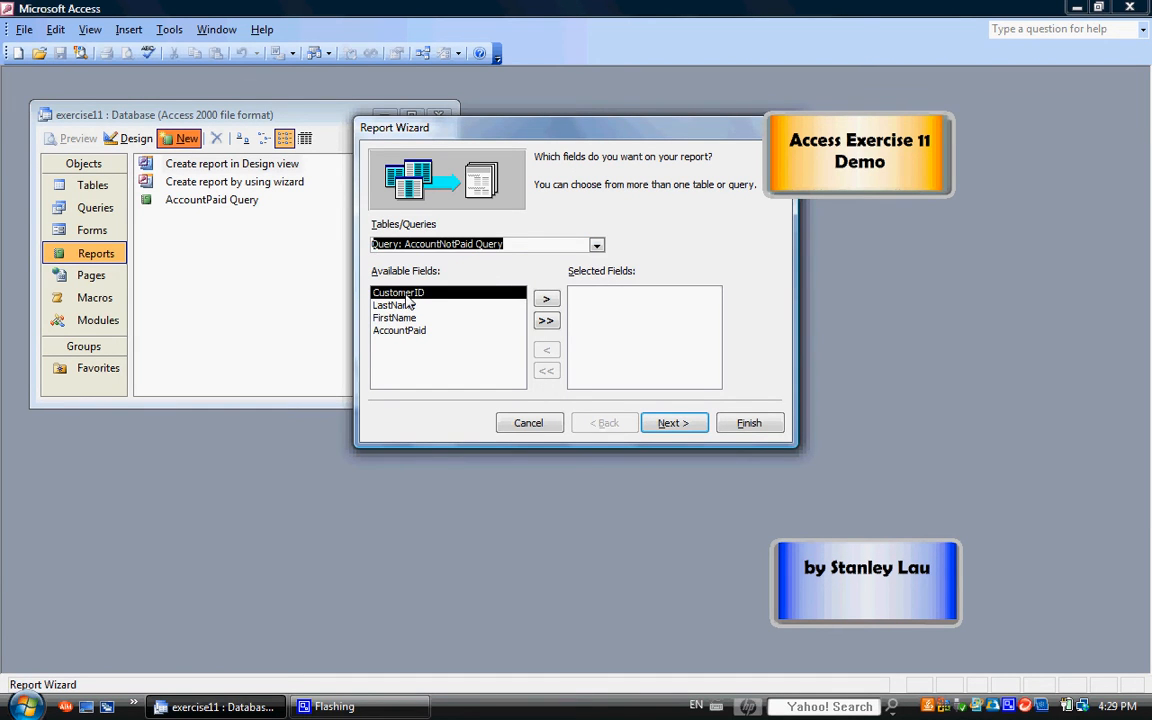
# - Include CustomerID, LastName and FirstName in the AccountNotPaid report, finish it with the default settings, and close its preview
pyautogui.click(546, 299)
pyautogui.click(546, 301)
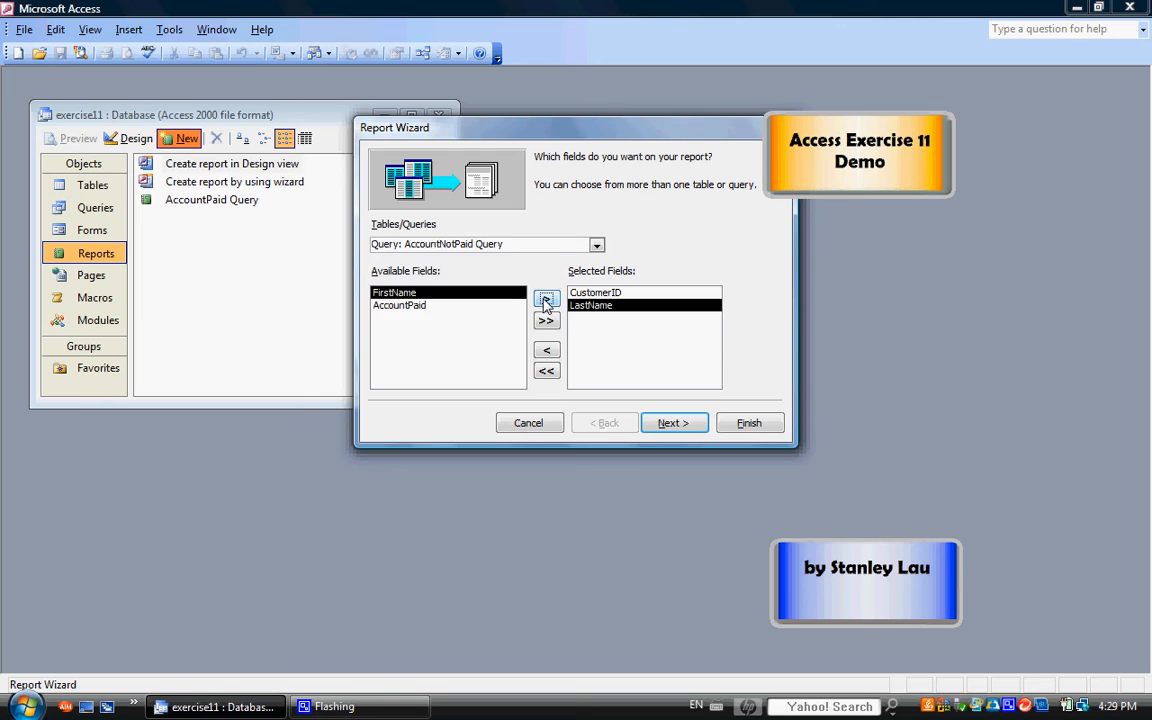
pyautogui.click(546, 301)
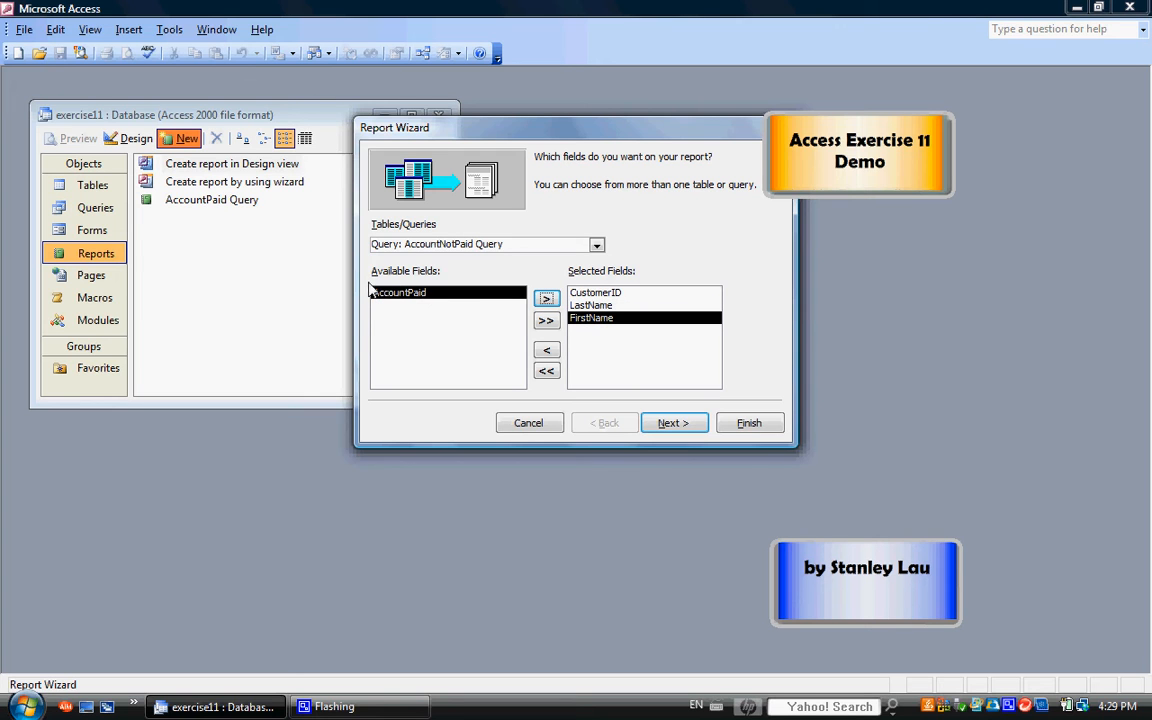
pyautogui.click(750, 423)
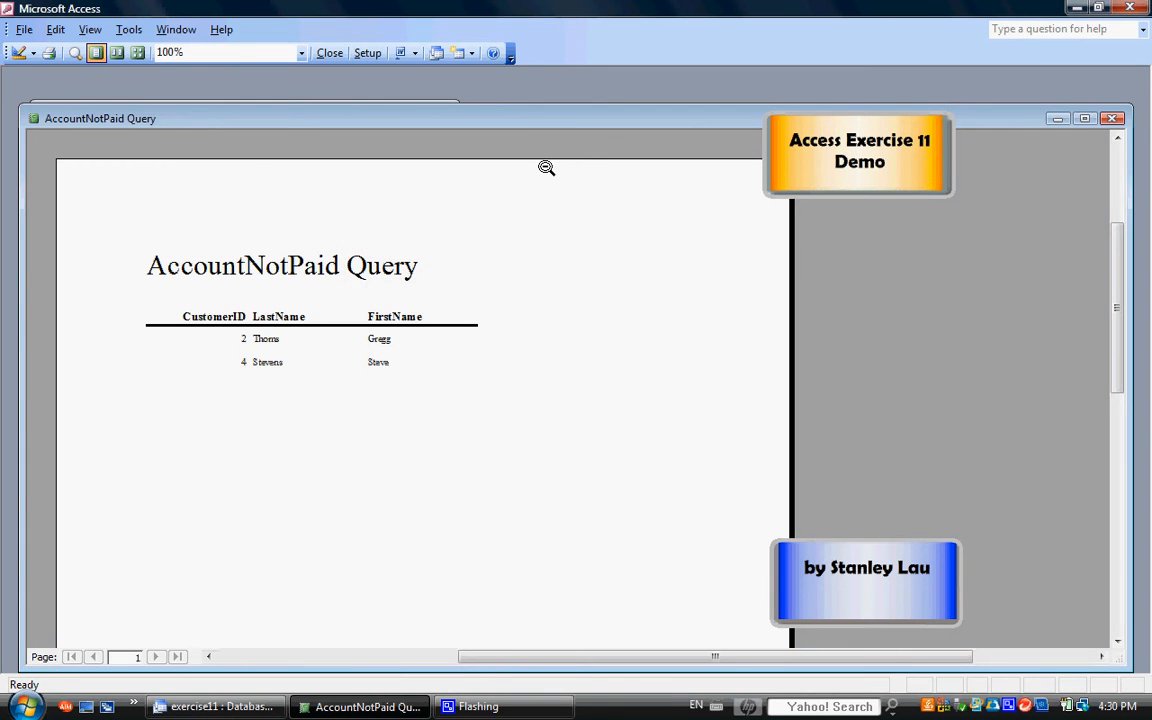
pyautogui.moveTo(522, 118); pyautogui.dragTo(522, 243)
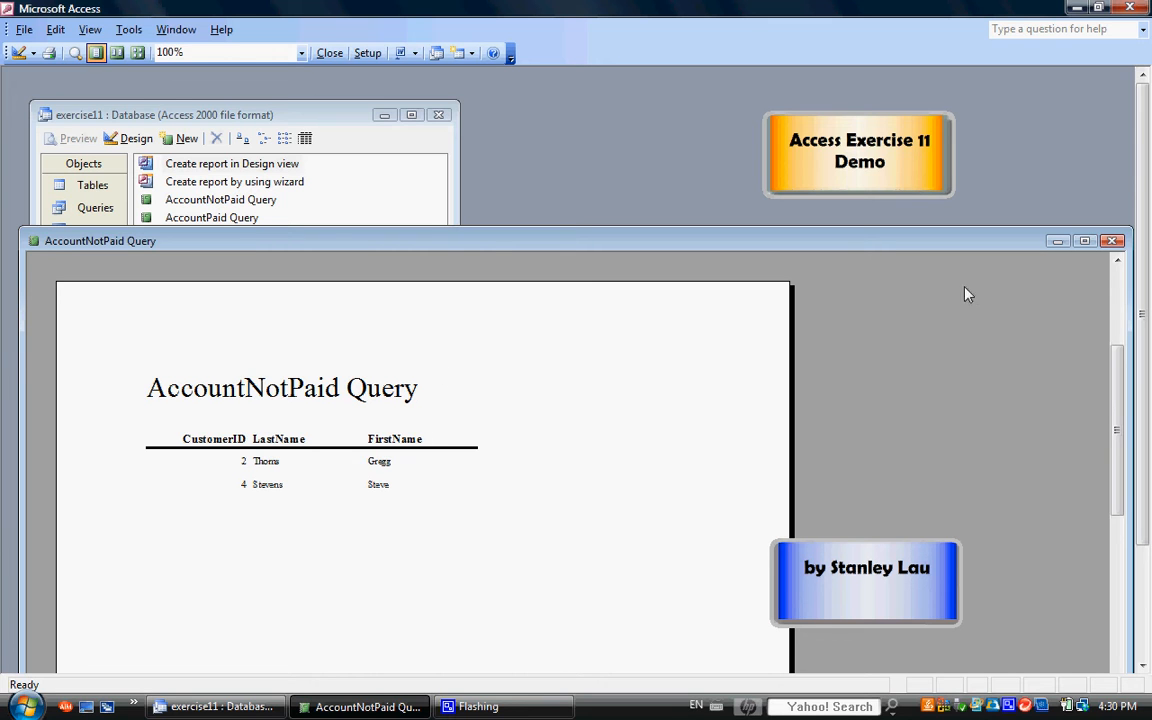
pyautogui.click(1112, 241)
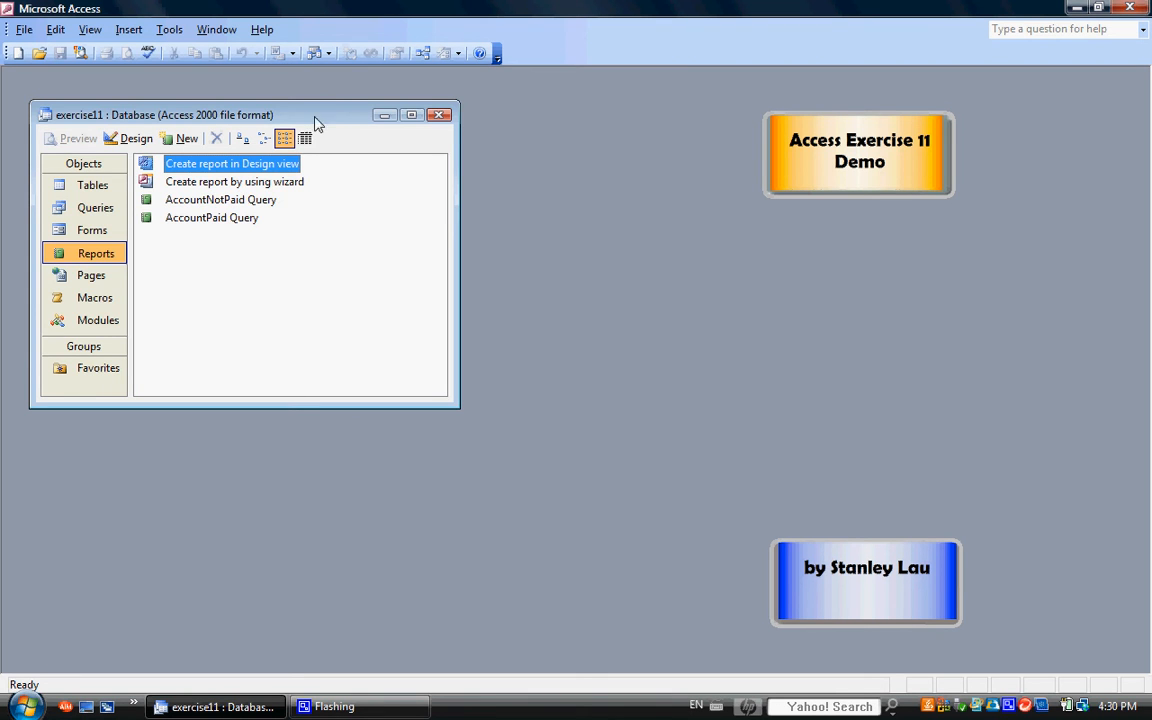
# - Start exporting the AccountPaid Query report, with Removable Disk (F:) as the destination
pyautogui.moveTo(310, 121); pyautogui.dragTo(414, 147)
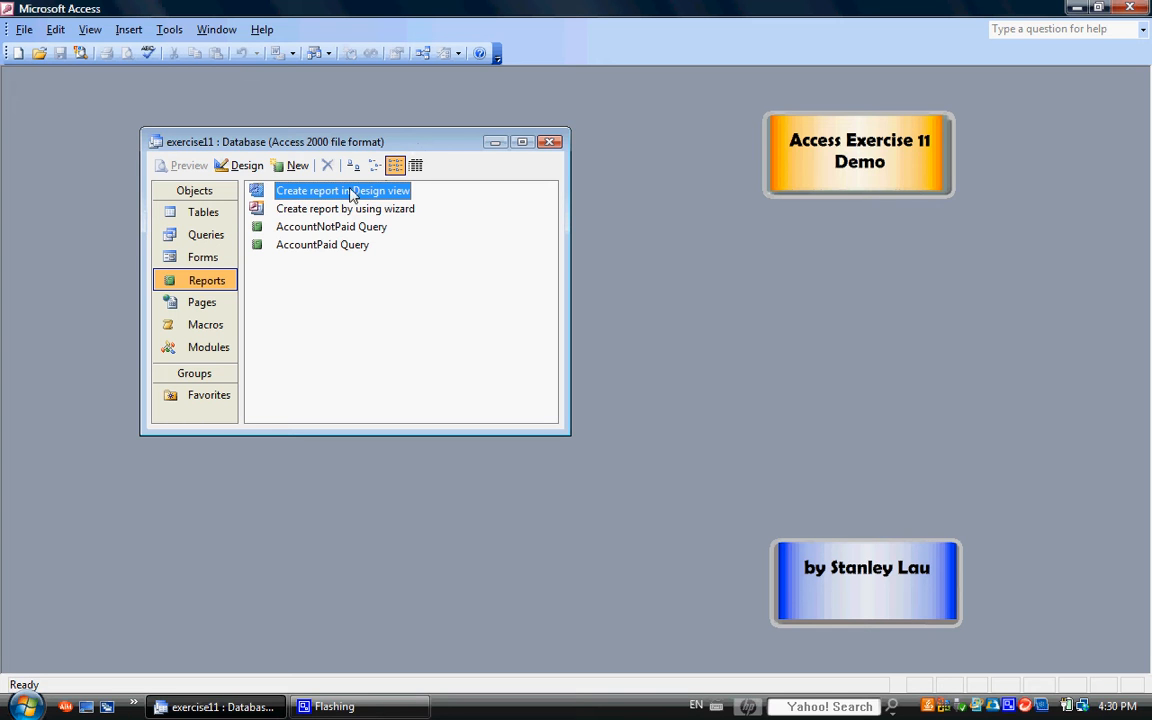
pyautogui.click(309, 246)
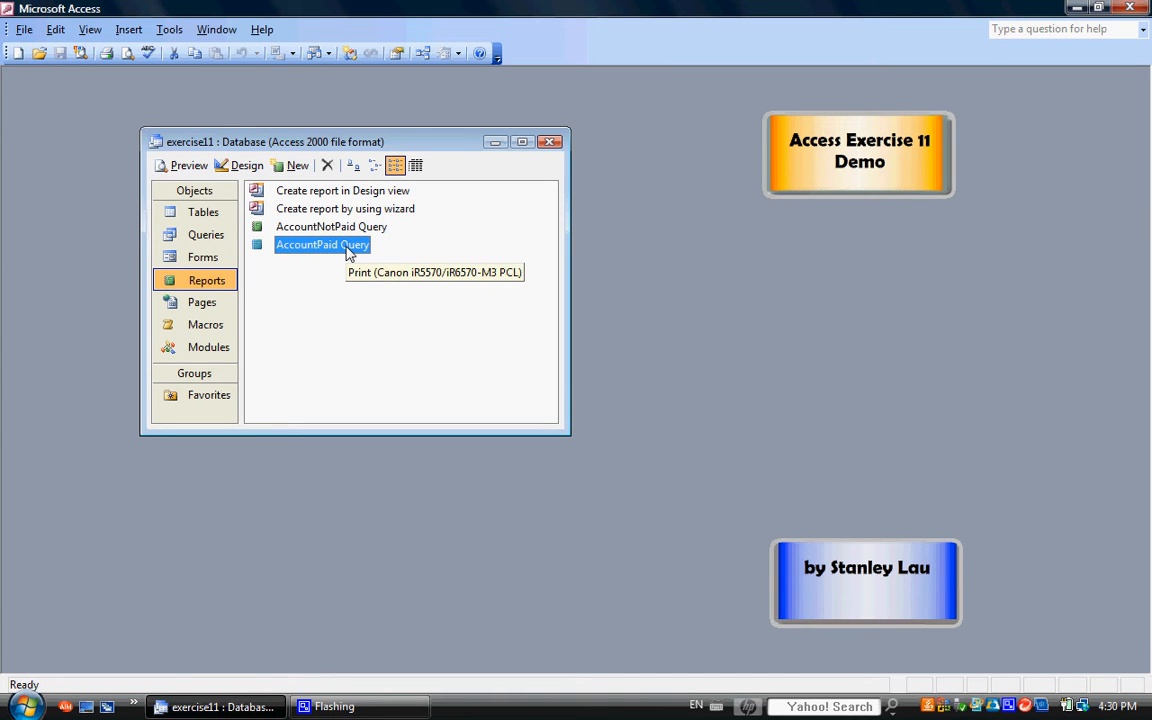
pyautogui.click(24, 29)
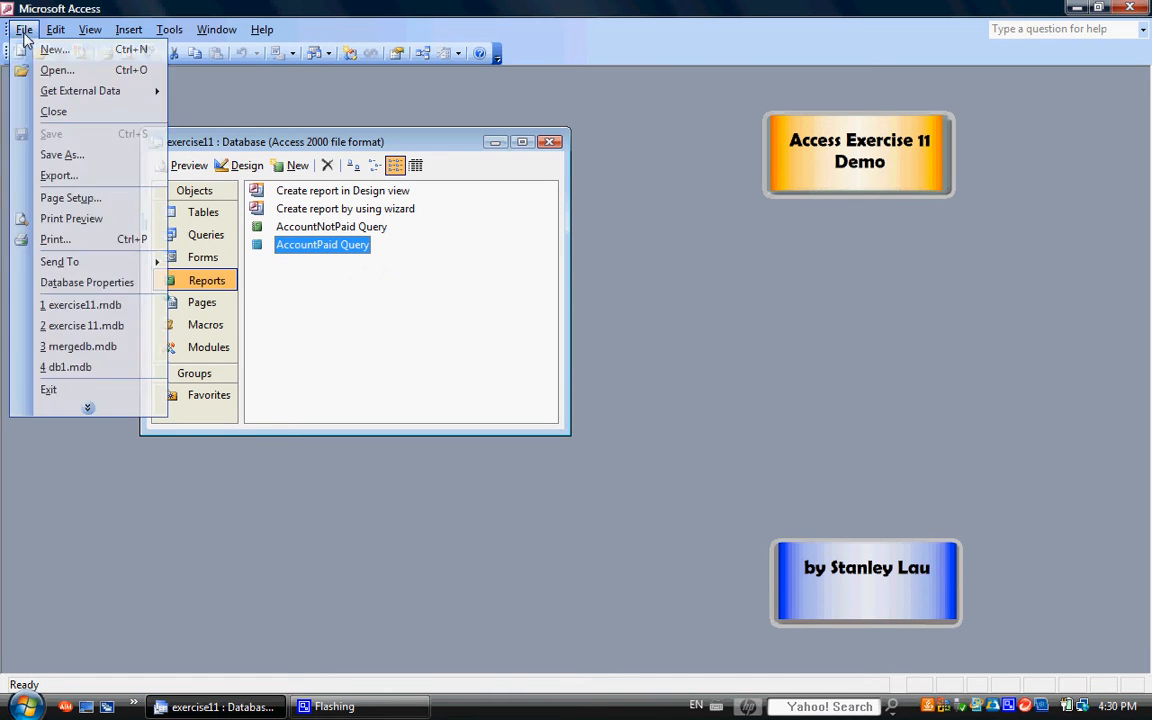
pyautogui.click(56, 175)
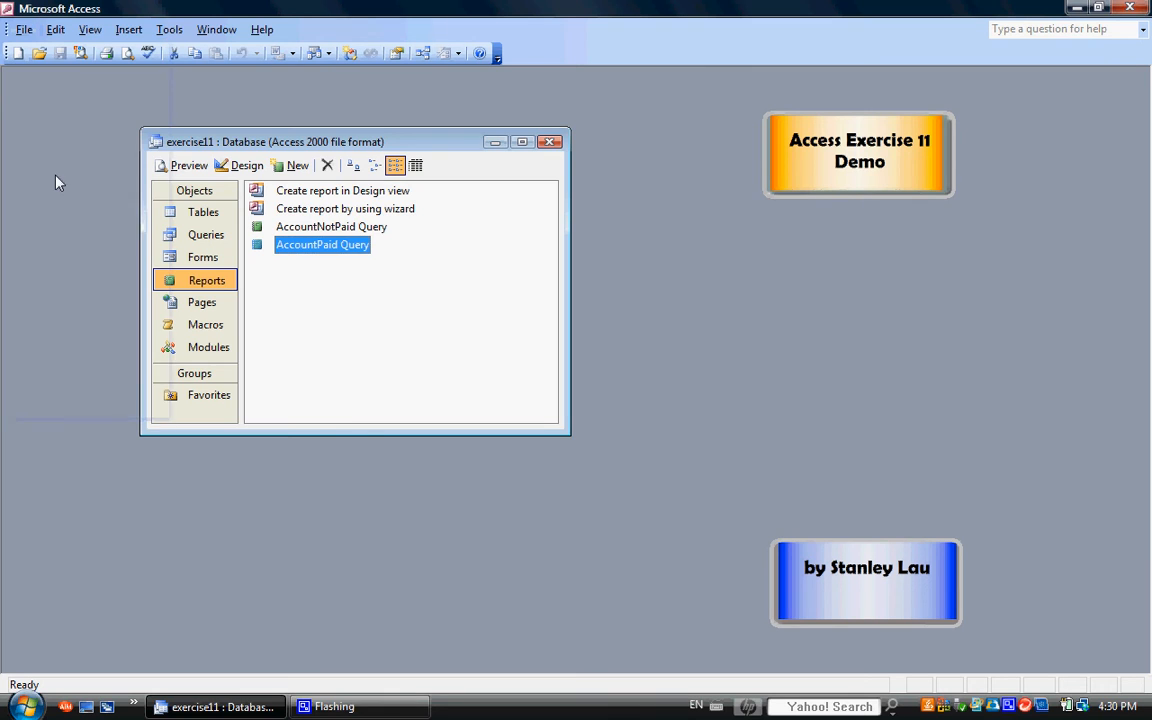
pyautogui.moveTo(470, 165); pyautogui.dragTo(412, 217)
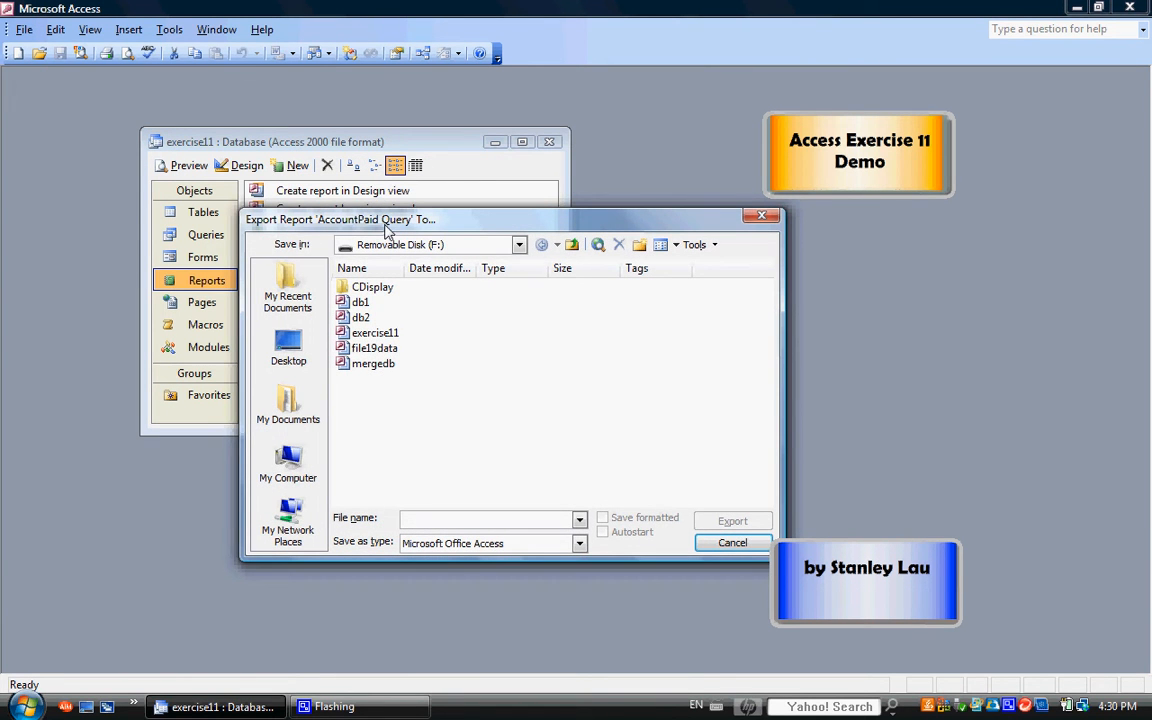
pyautogui.click(519, 245)
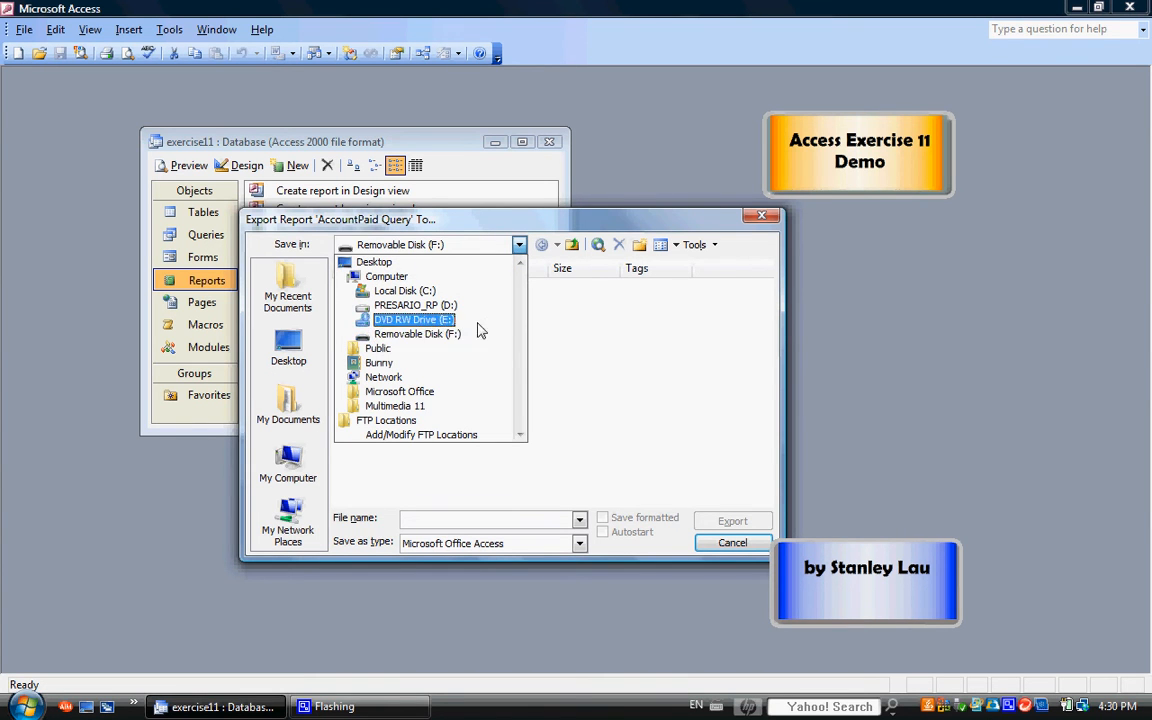
pyautogui.click(410, 334)
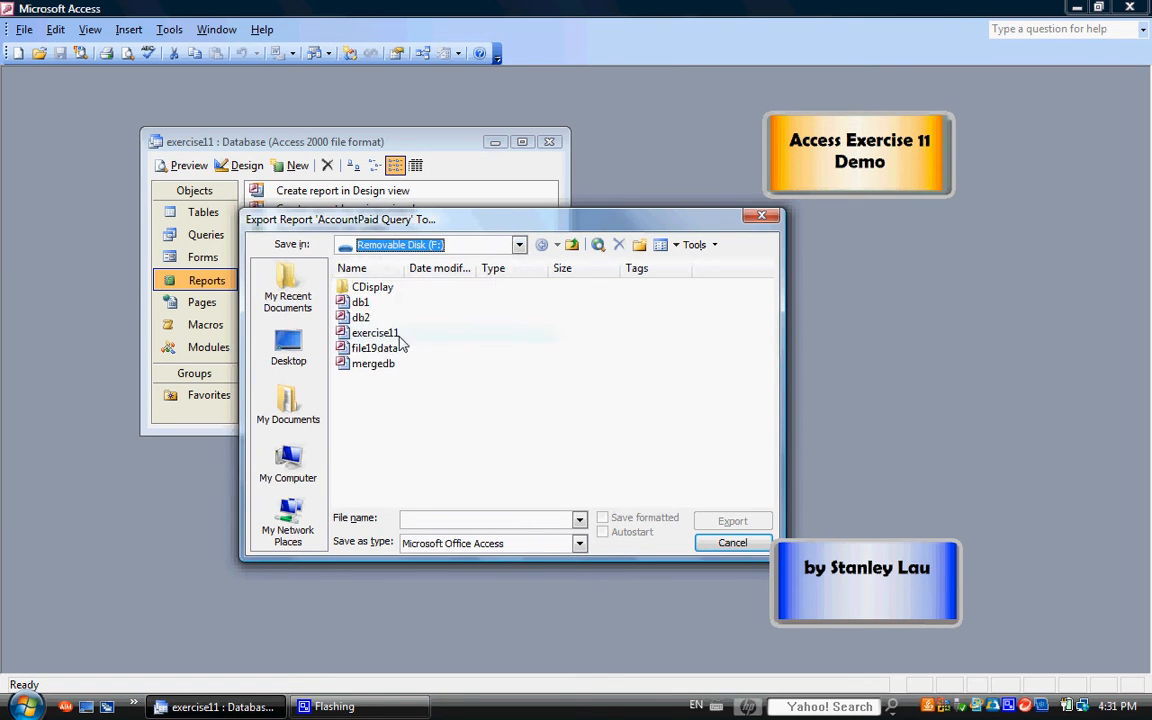
# - Name the export file AccountsPaid, set its type to Rich Text Format, and export the report
pyautogui.click(446, 518)
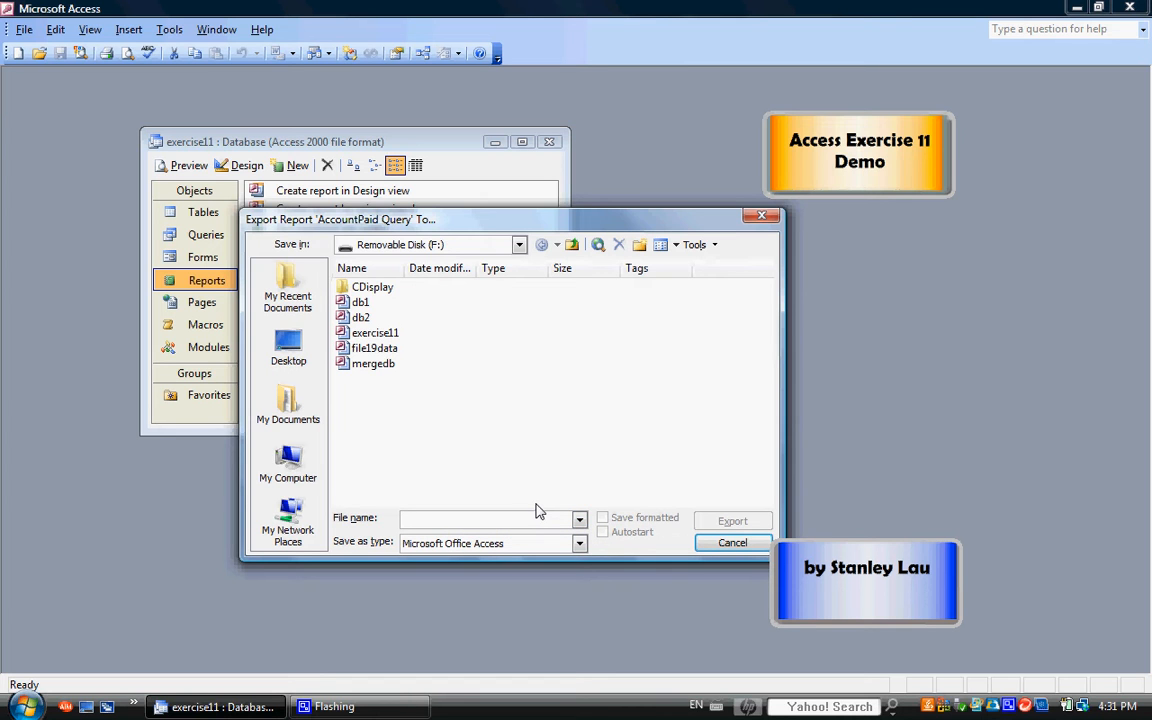
pyautogui.write('A')
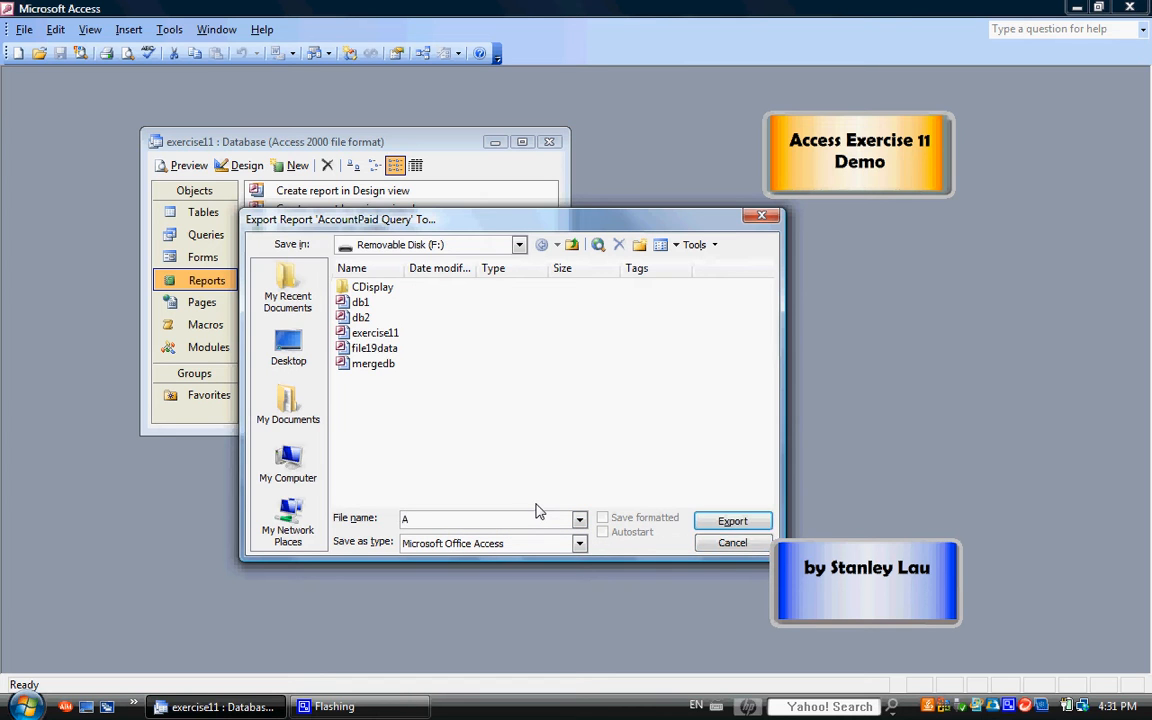
pyautogui.write('ccountsPaid')
pyautogui.click(579, 545)
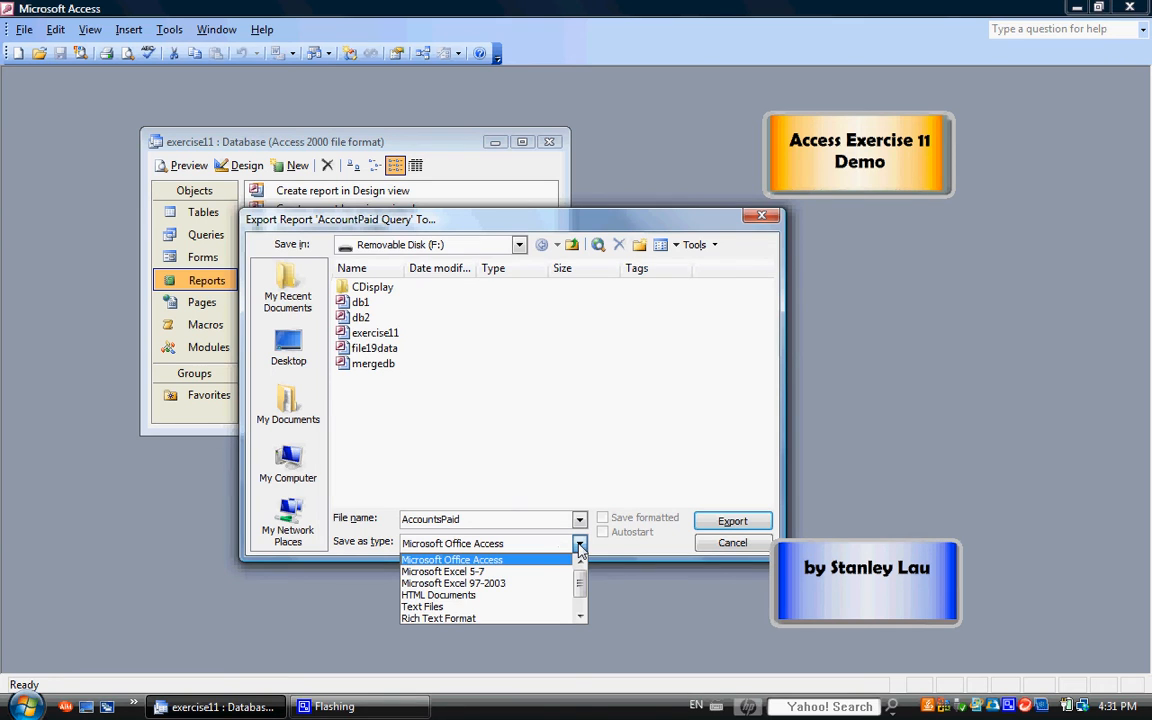
pyautogui.click(441, 619)
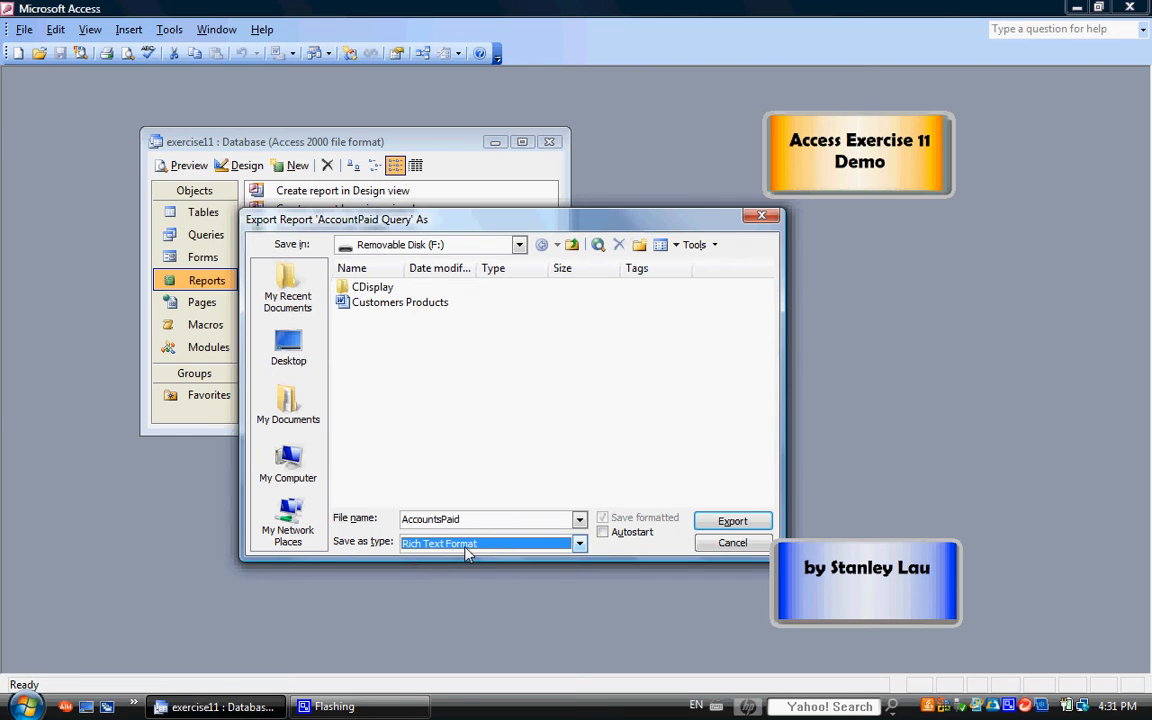
pyautogui.click(729, 527)
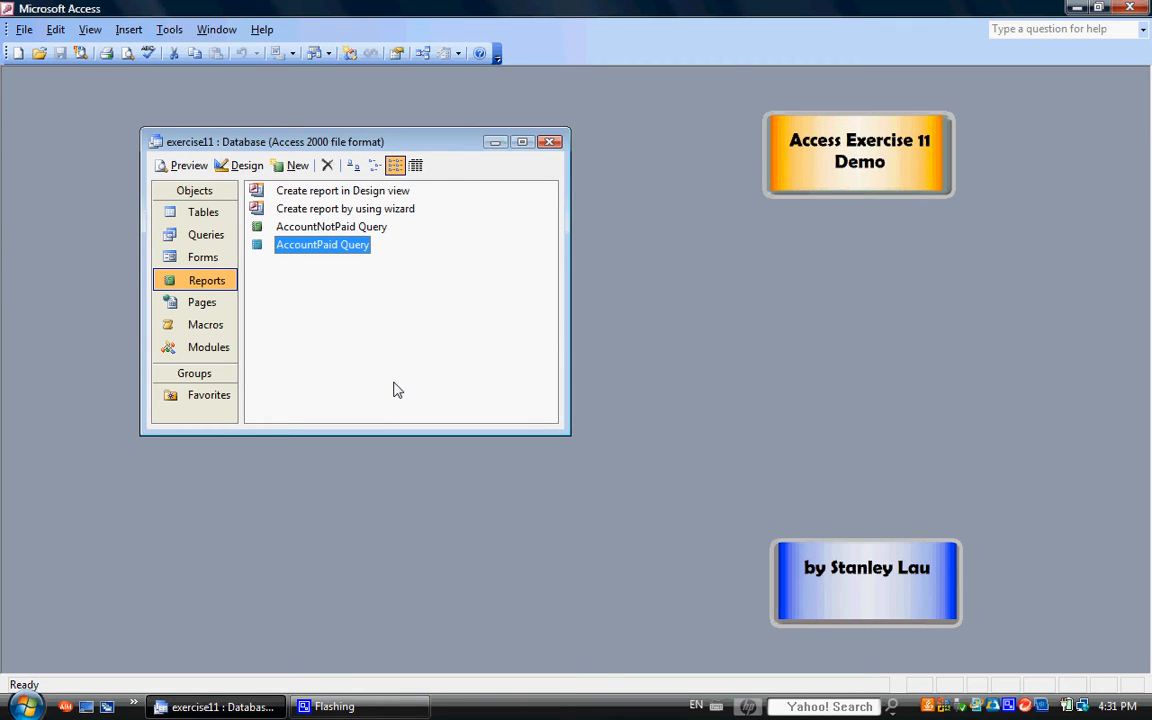
# - Start exporting the AccountNotPaid Query report, with AccountNotPaid as the file name and Rich Text Format as the type
pyautogui.click(286, 227)
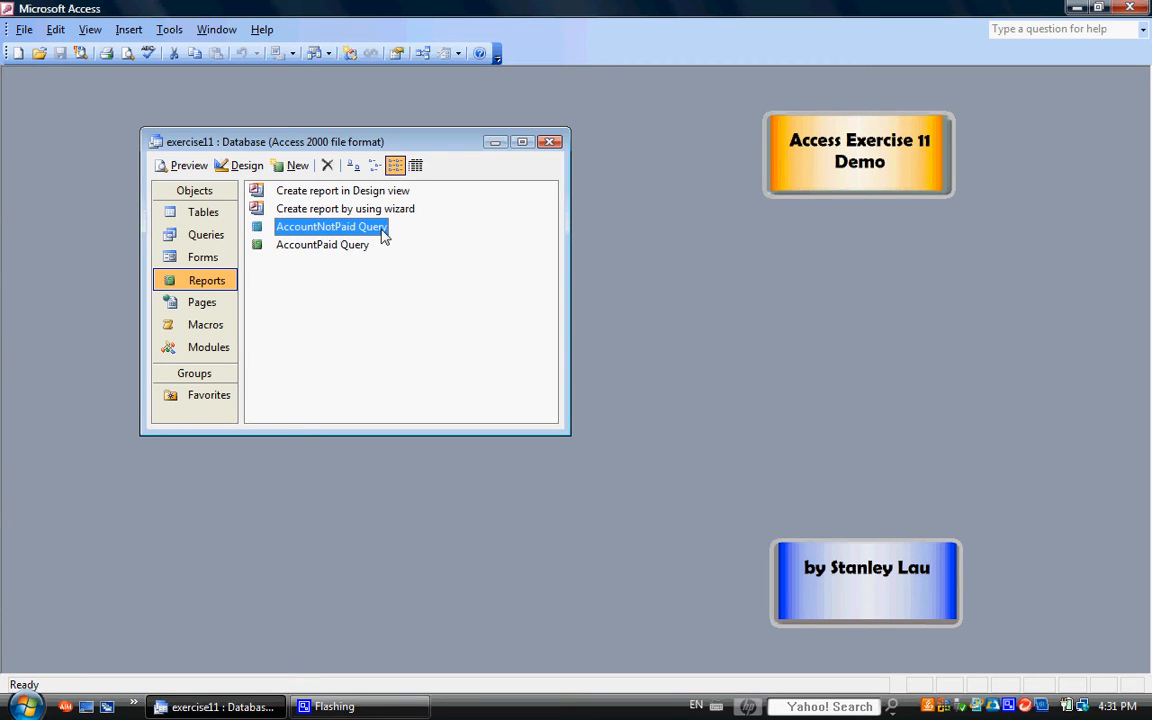
pyautogui.click(24, 29)
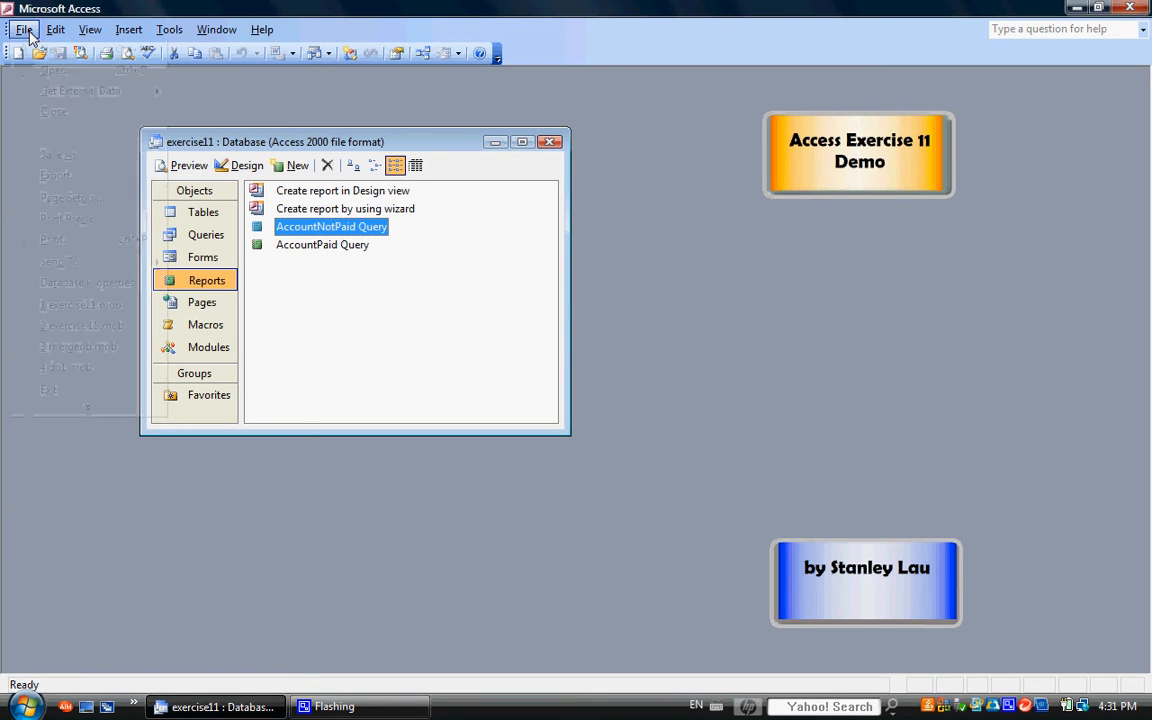
pyautogui.click(52, 176)
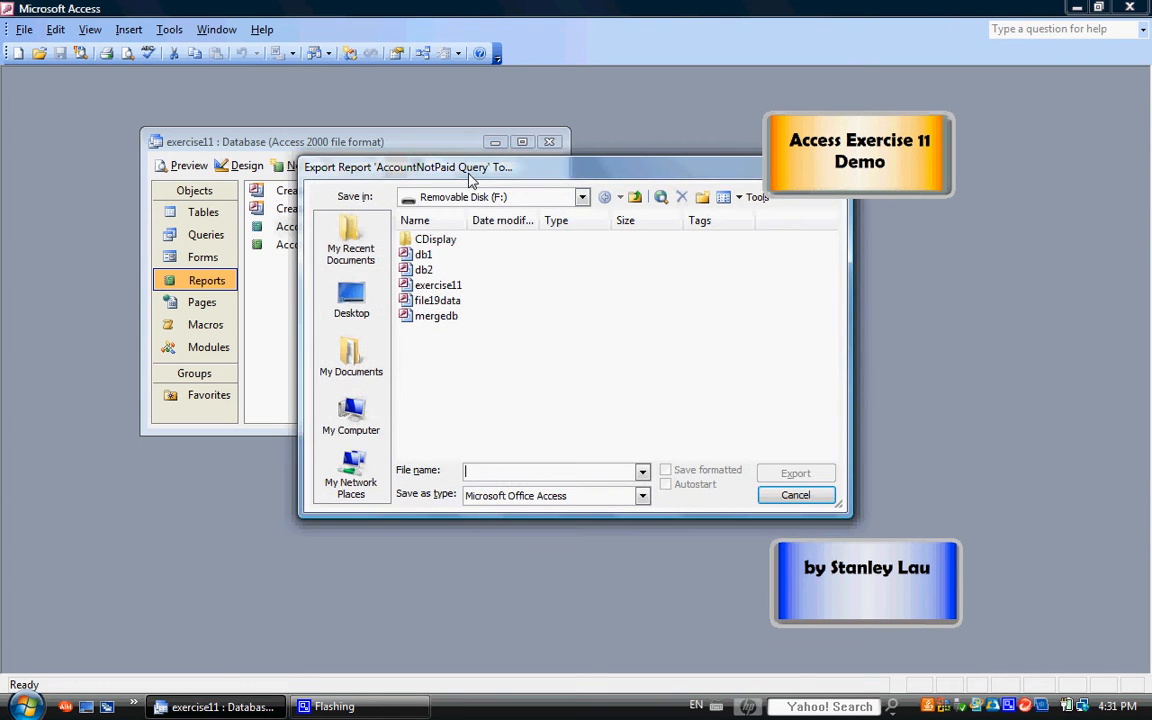
pyautogui.moveTo(470, 178); pyautogui.dragTo(440, 274)
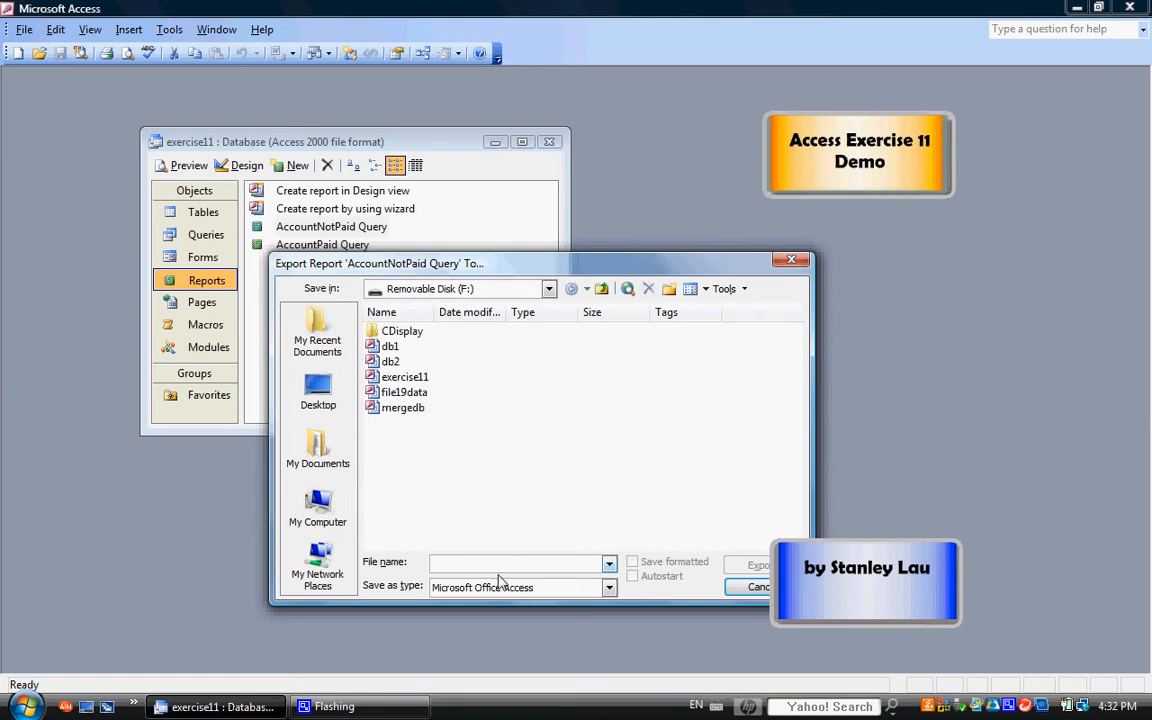
pyautogui.click(535, 567)
pyautogui.write('A')
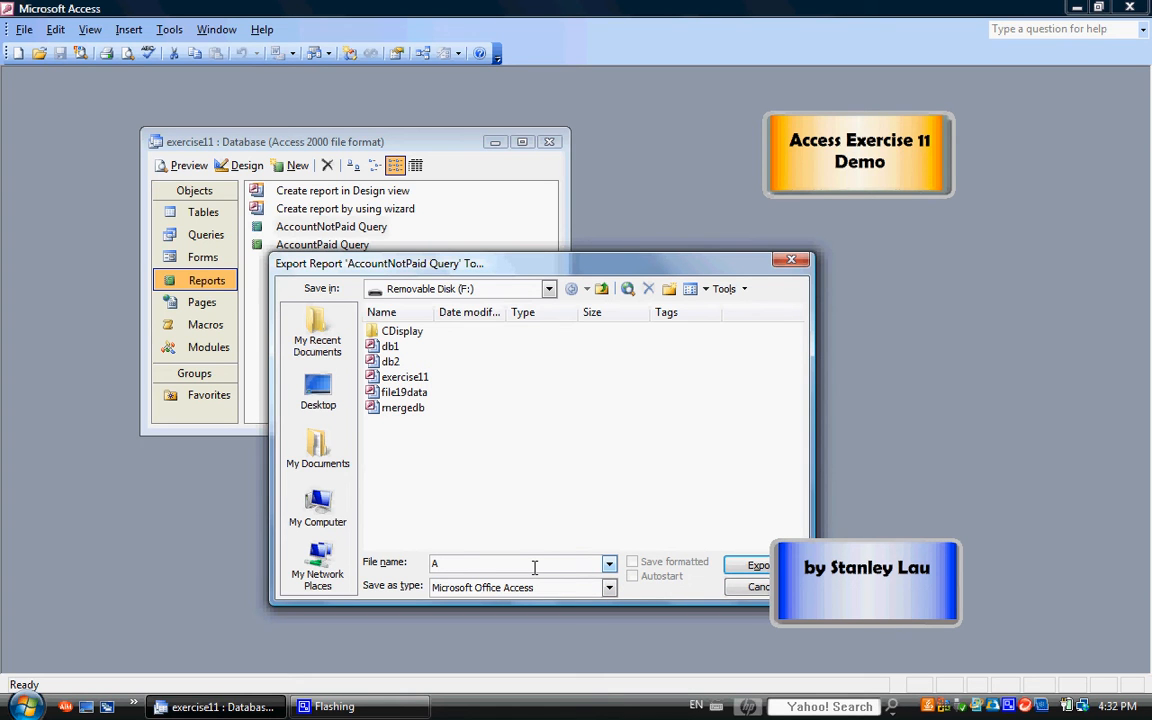
pyautogui.write('ccountNotPaid')
pyautogui.click(560, 588)
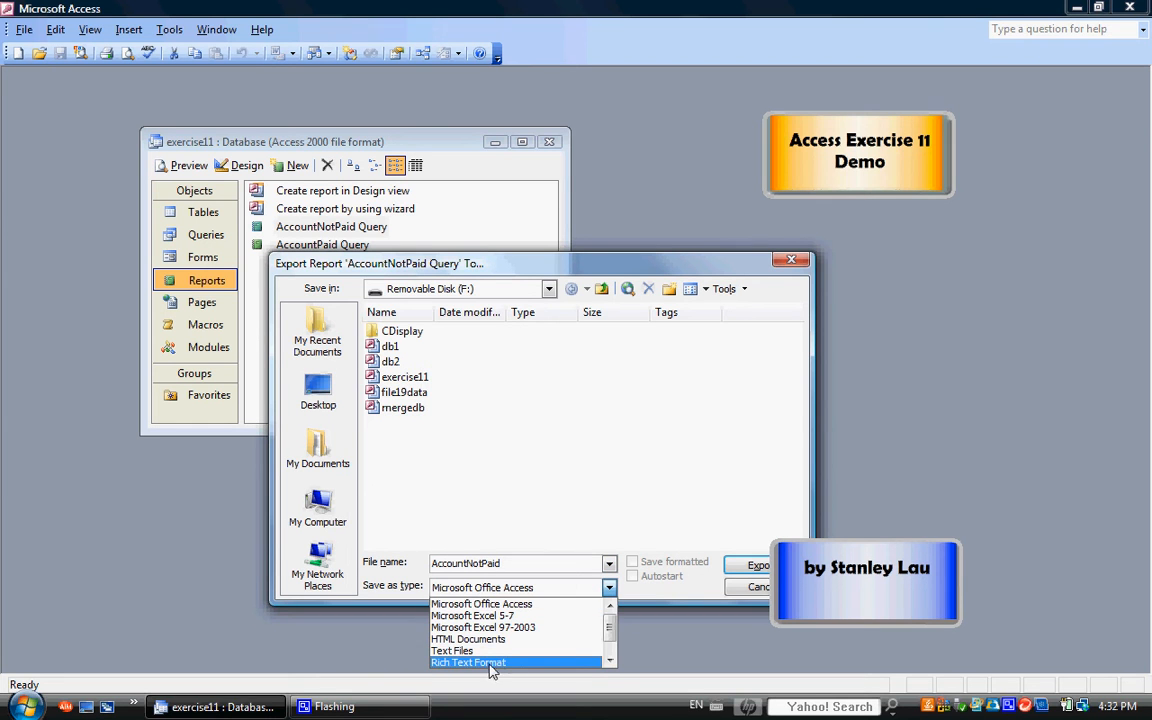
pyautogui.click(446, 662)
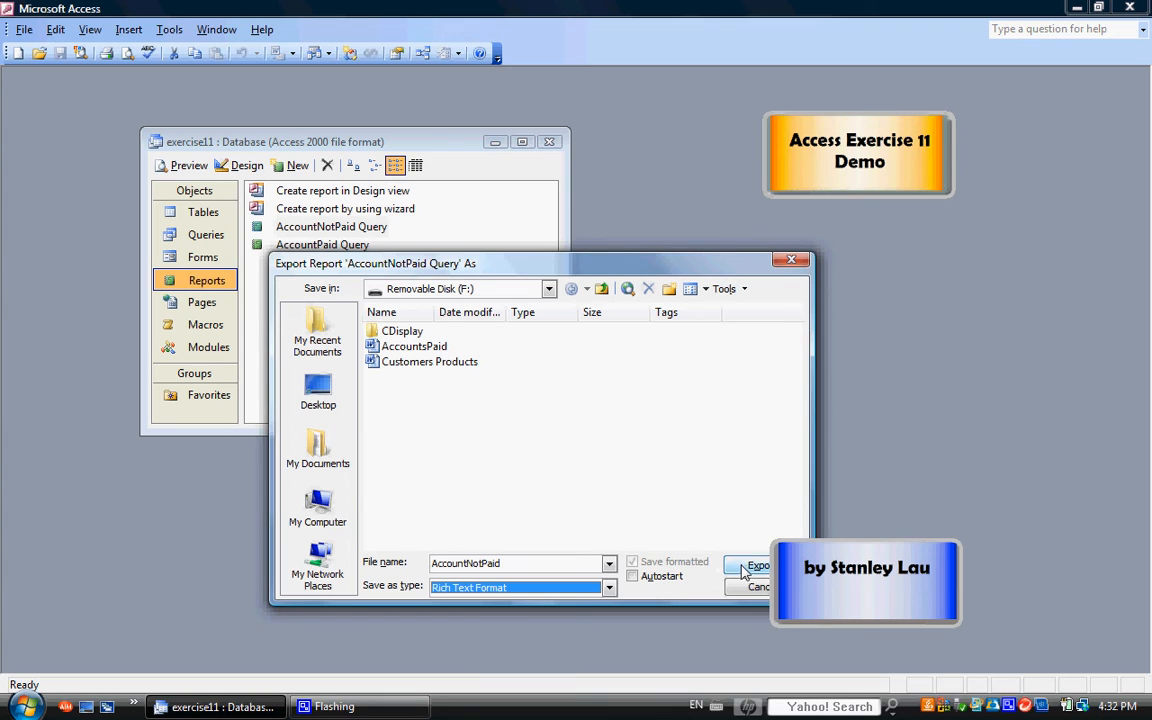
# - Correct the export file name to AccountsNotPaid and export the report
pyautogui.click(483, 564)
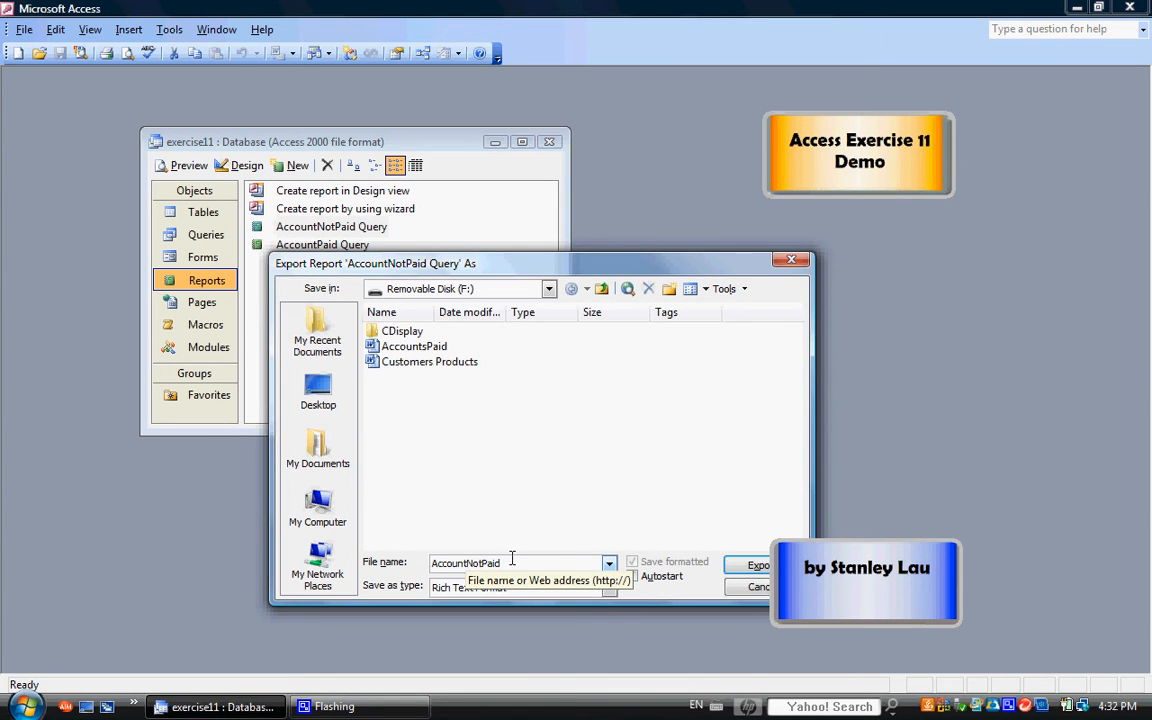
pyautogui.write('s')
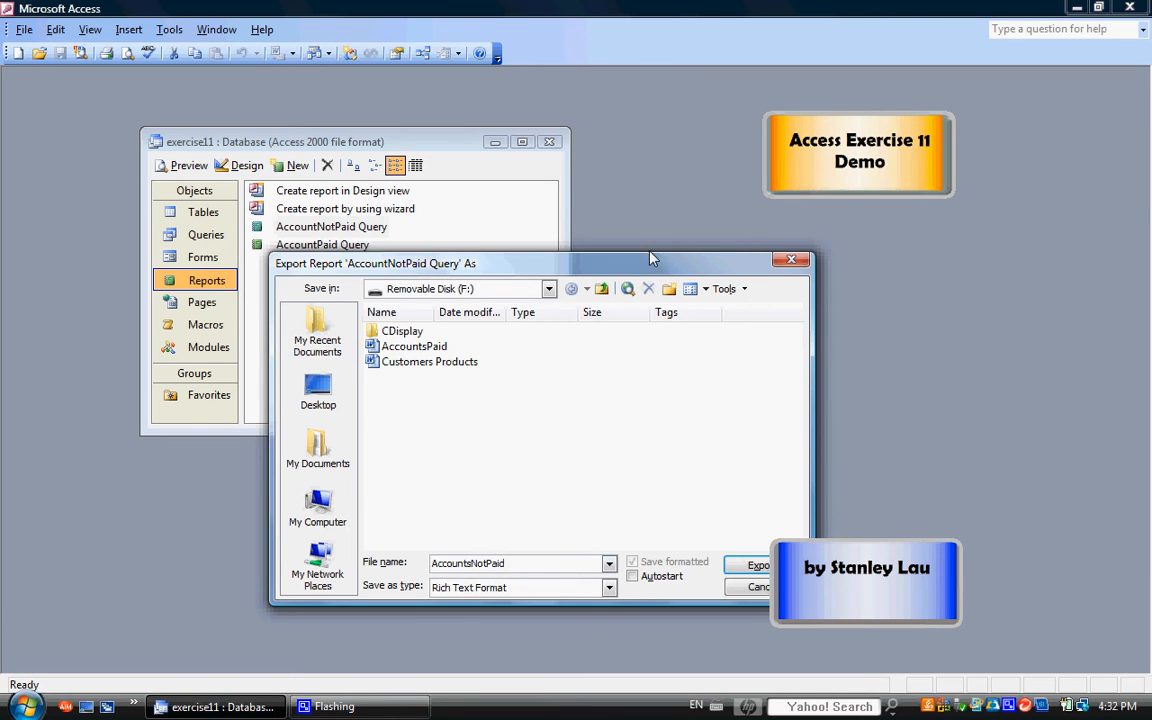
pyautogui.moveTo(650, 259); pyautogui.dragTo(602, 237)
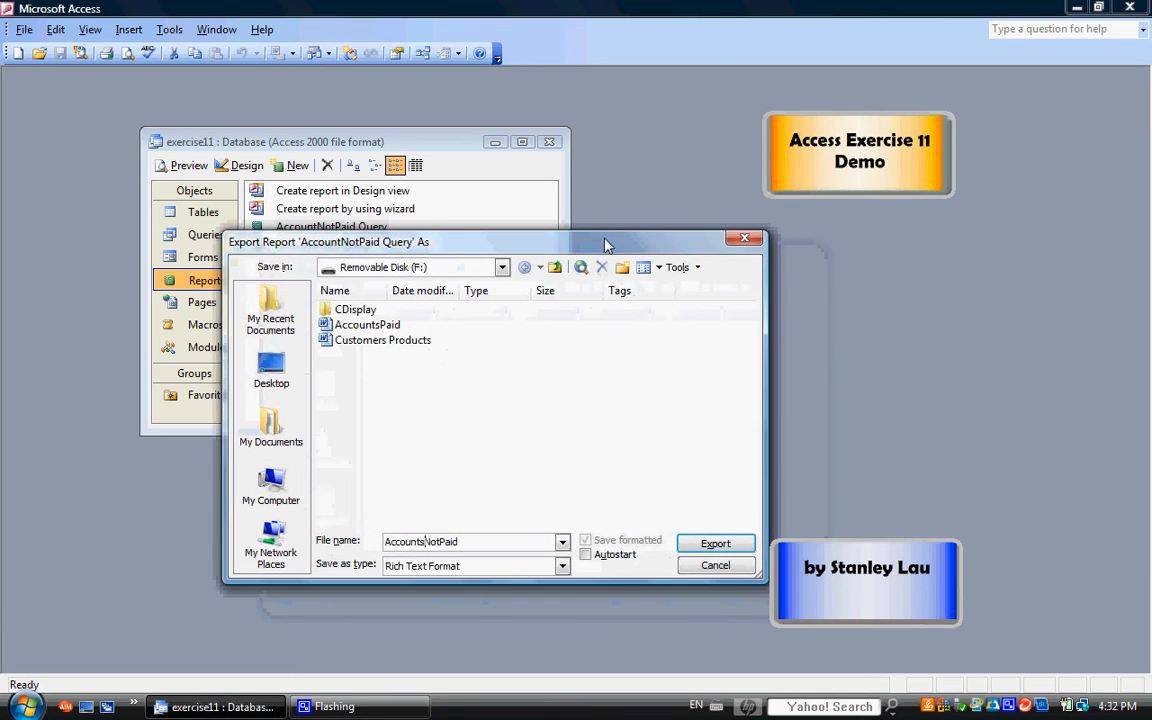
pyautogui.click(713, 546)
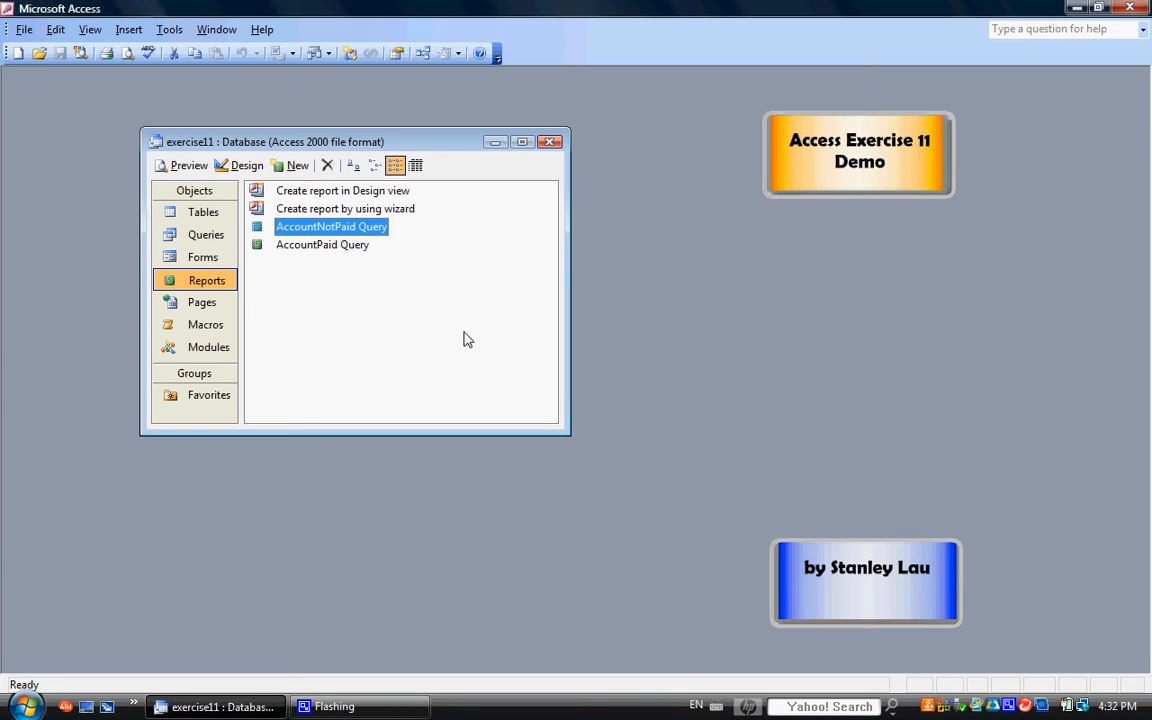
# - Close the exercise11 database, exit Microsoft Access, and start Microsoft Word from the desktop
pyautogui.click(549, 143)
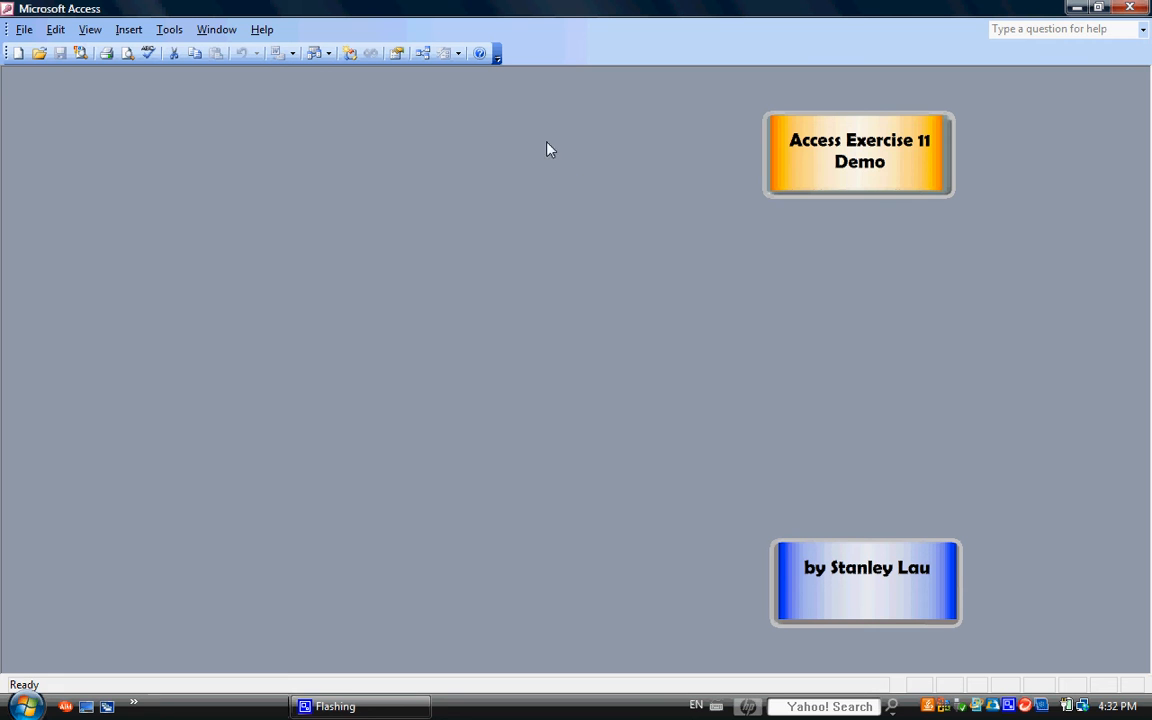
pyautogui.click(1127, 10)
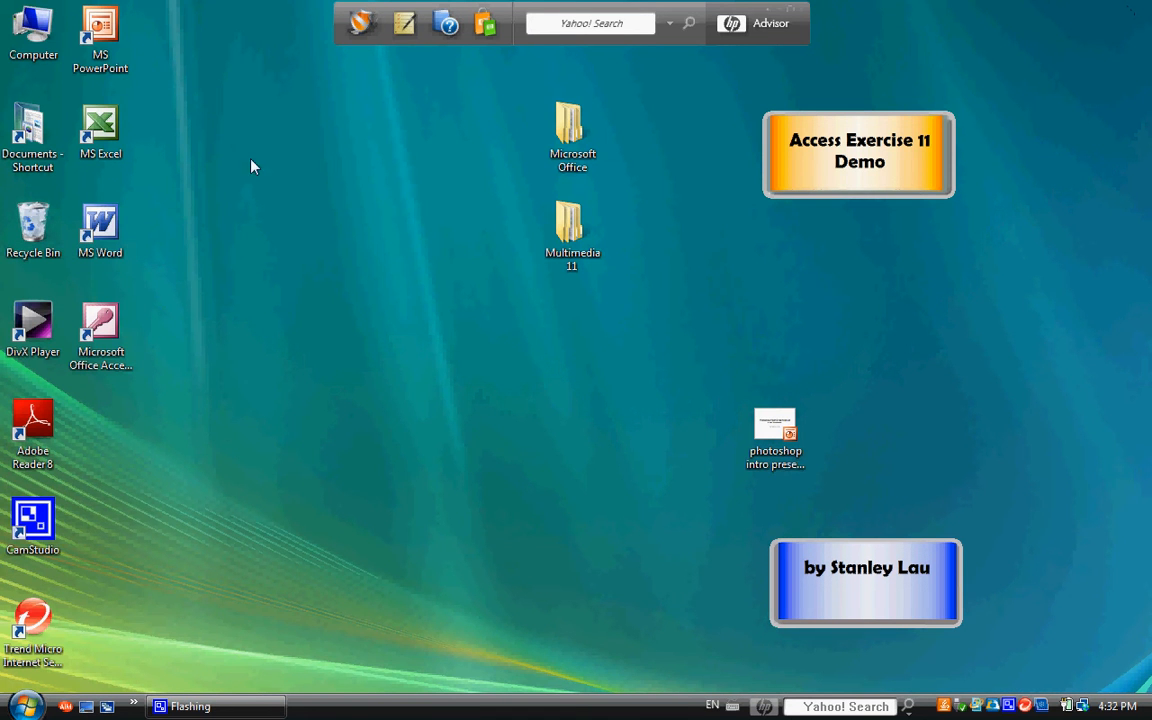
pyautogui.click(98, 228)
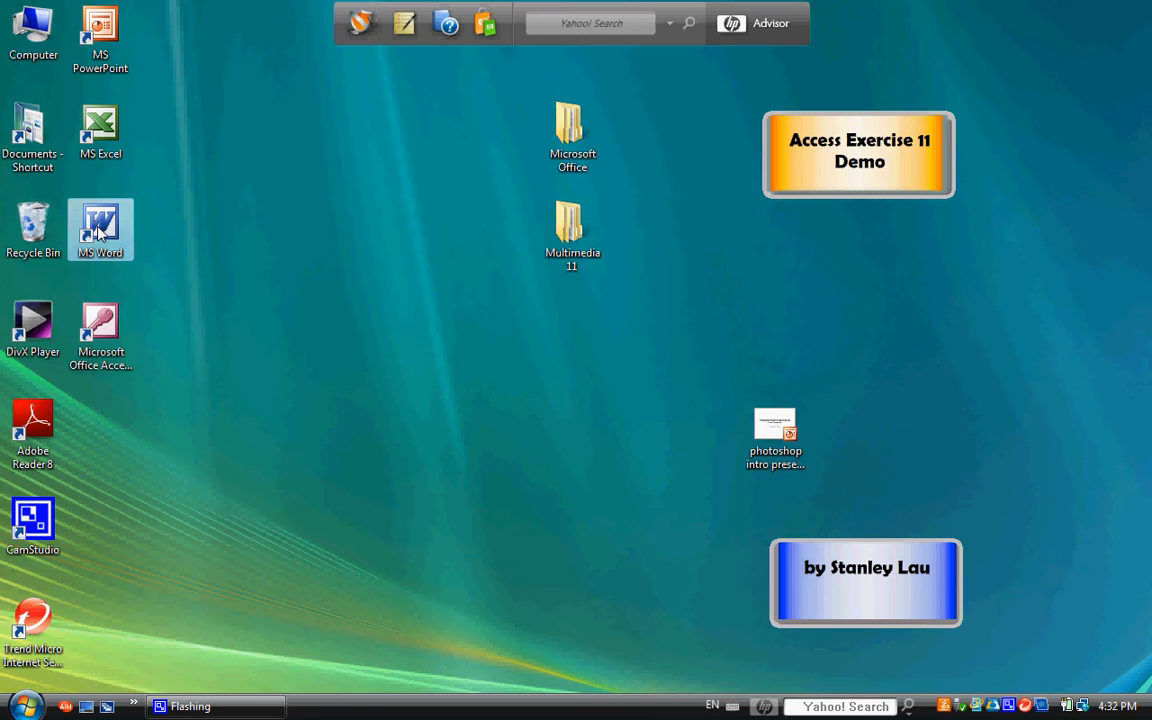
pyautogui.doubleClick(98, 228)
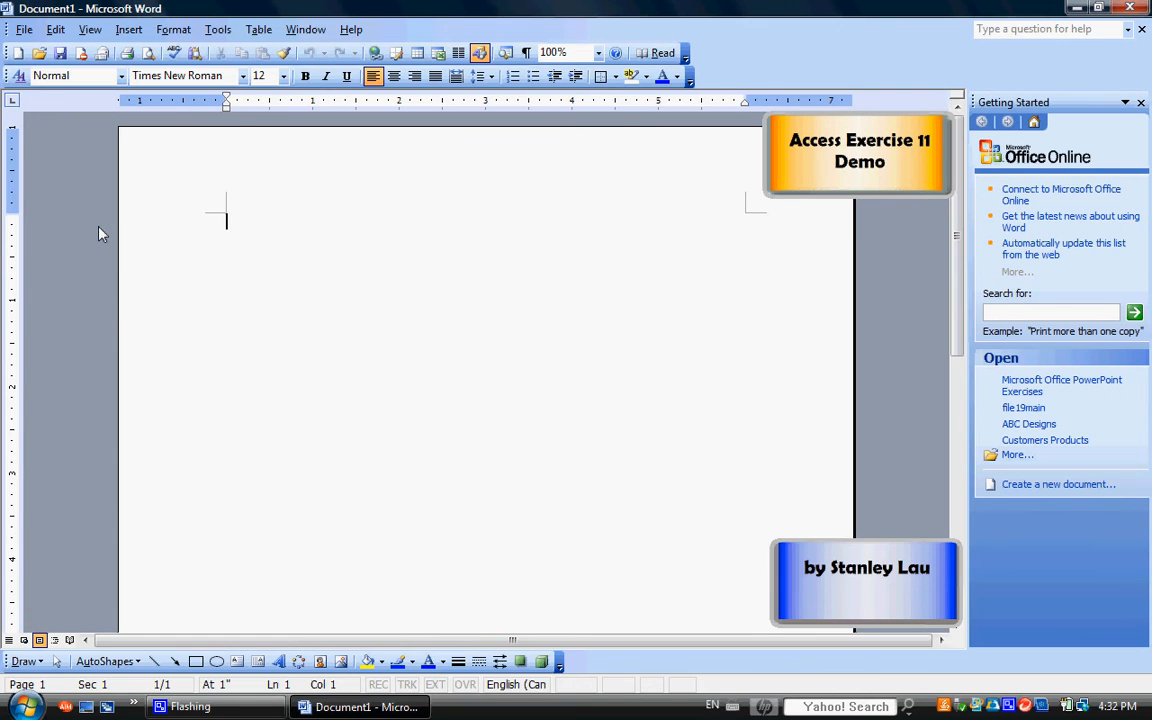
# - Open the exported AccountsPaid document from Removable Disk (F:)
pyautogui.click(28, 34)
pyautogui.click(44, 70)
pyautogui.click(581, 197)
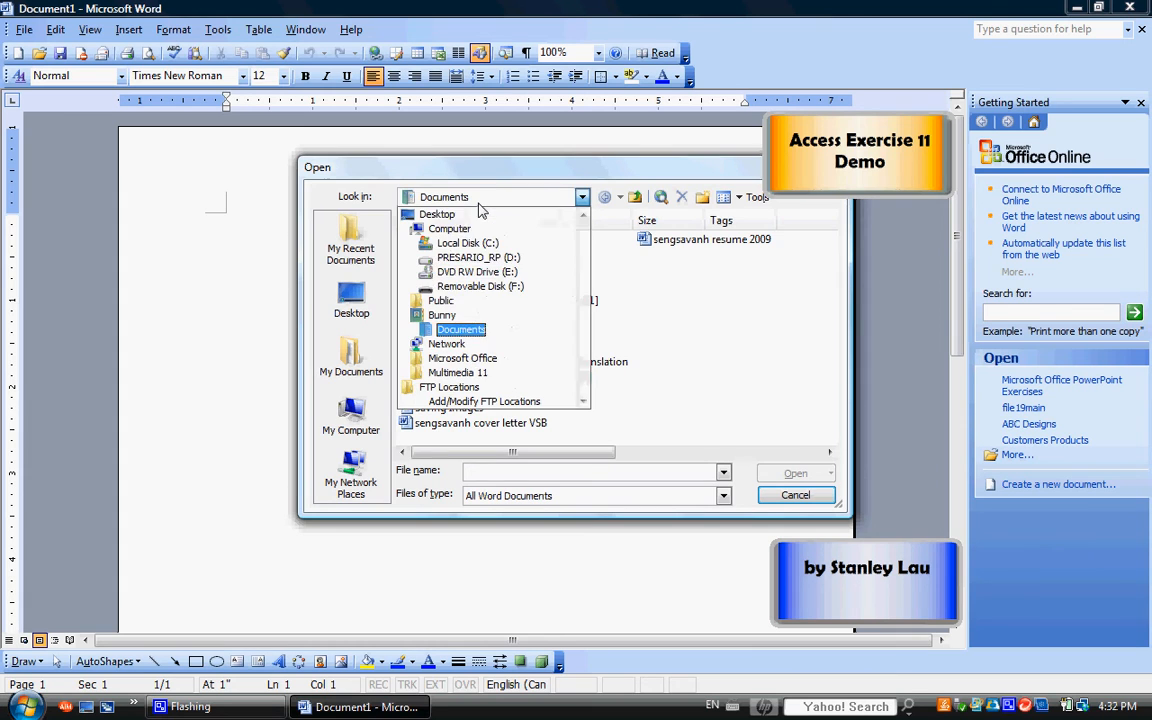
pyautogui.click(478, 286)
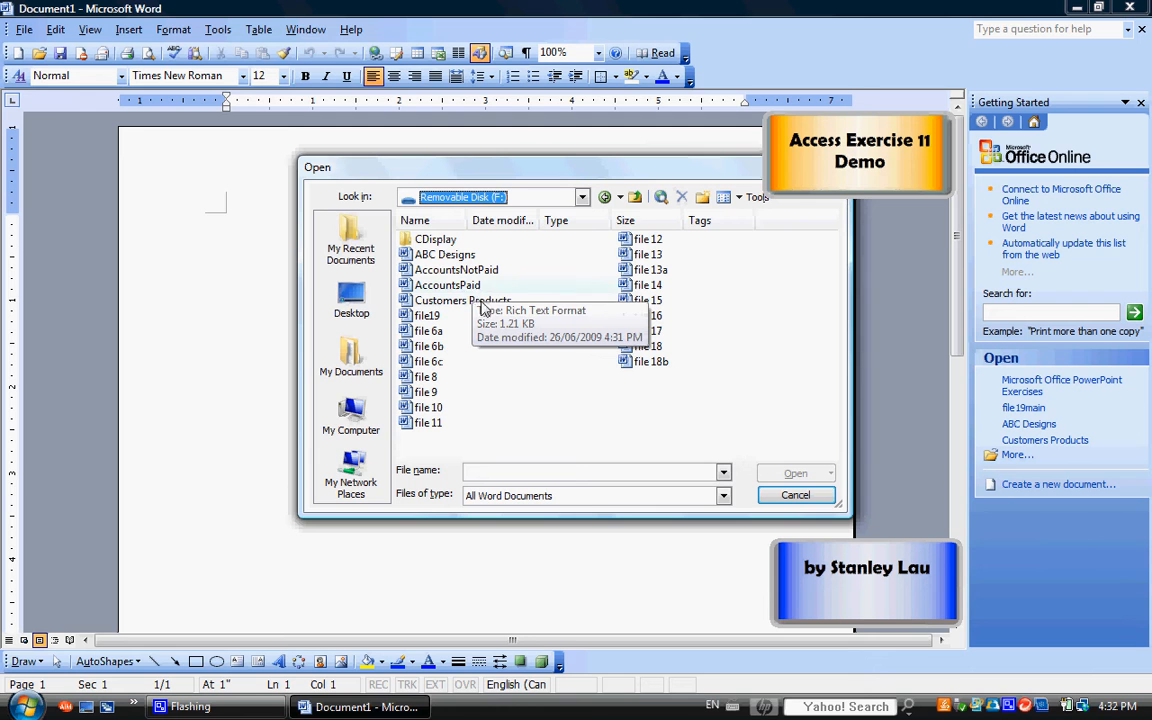
pyautogui.click(453, 287)
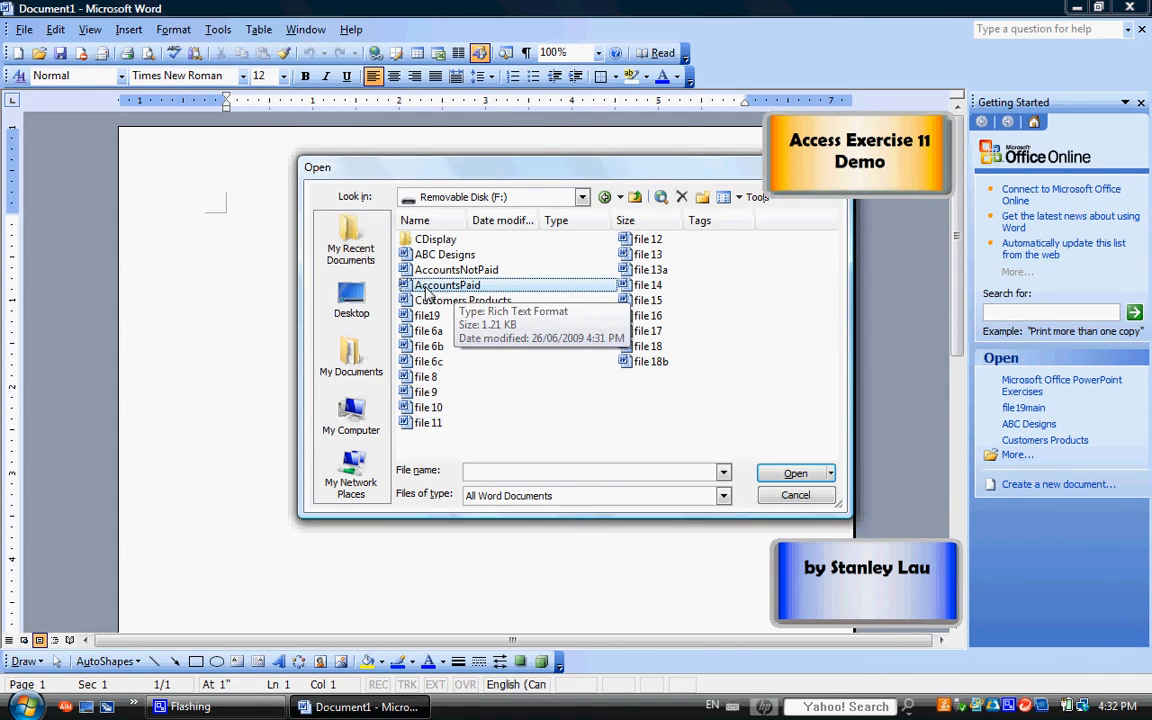
pyautogui.click(796, 474)
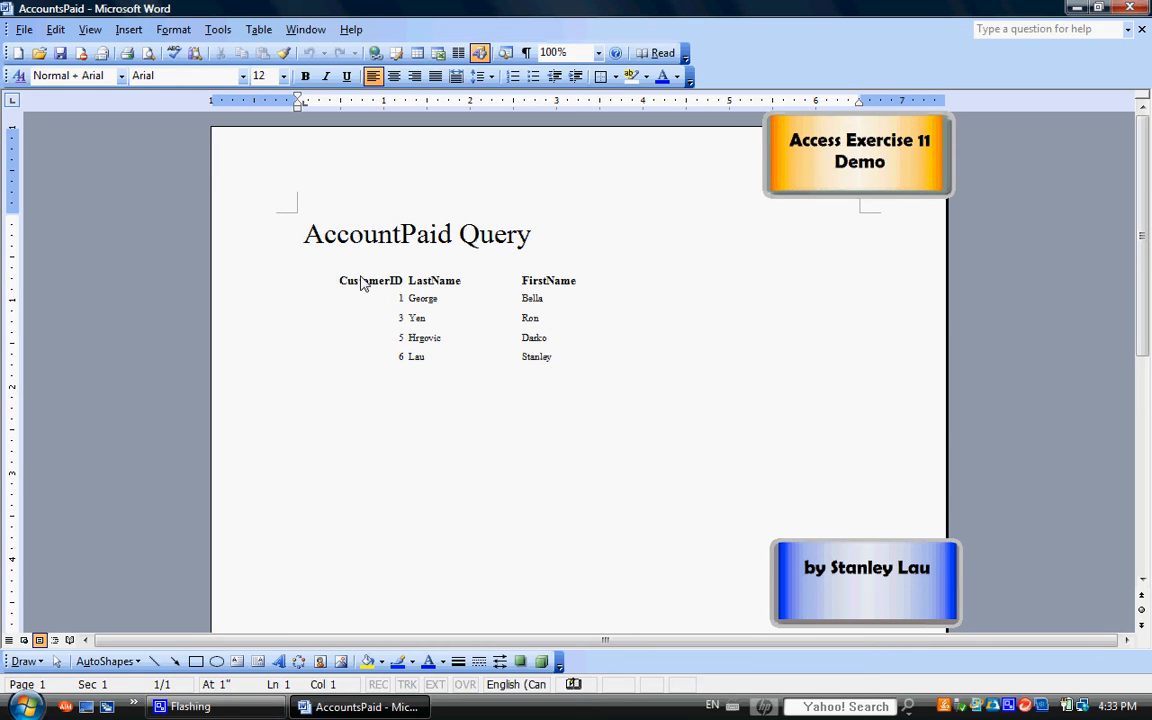
# - Open the exported AccountsNotPaid document from Removable Disk (F:), and minimize its window after viewing it
pyautogui.click(24, 30)
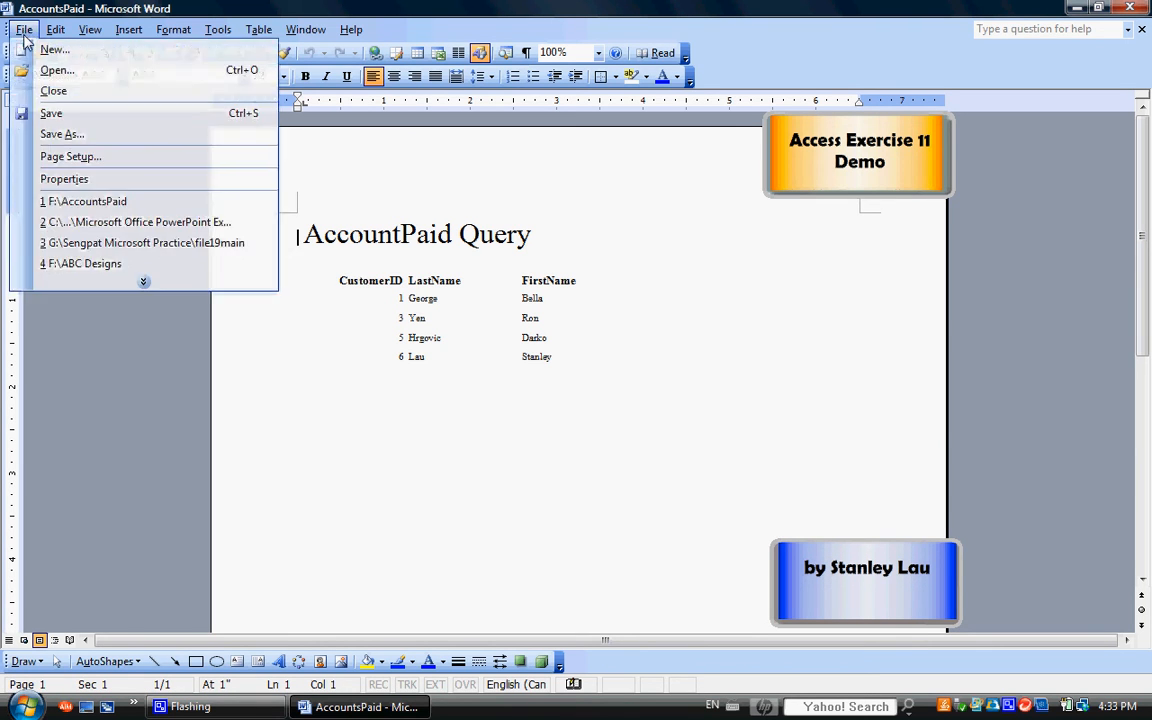
pyautogui.click(50, 69)
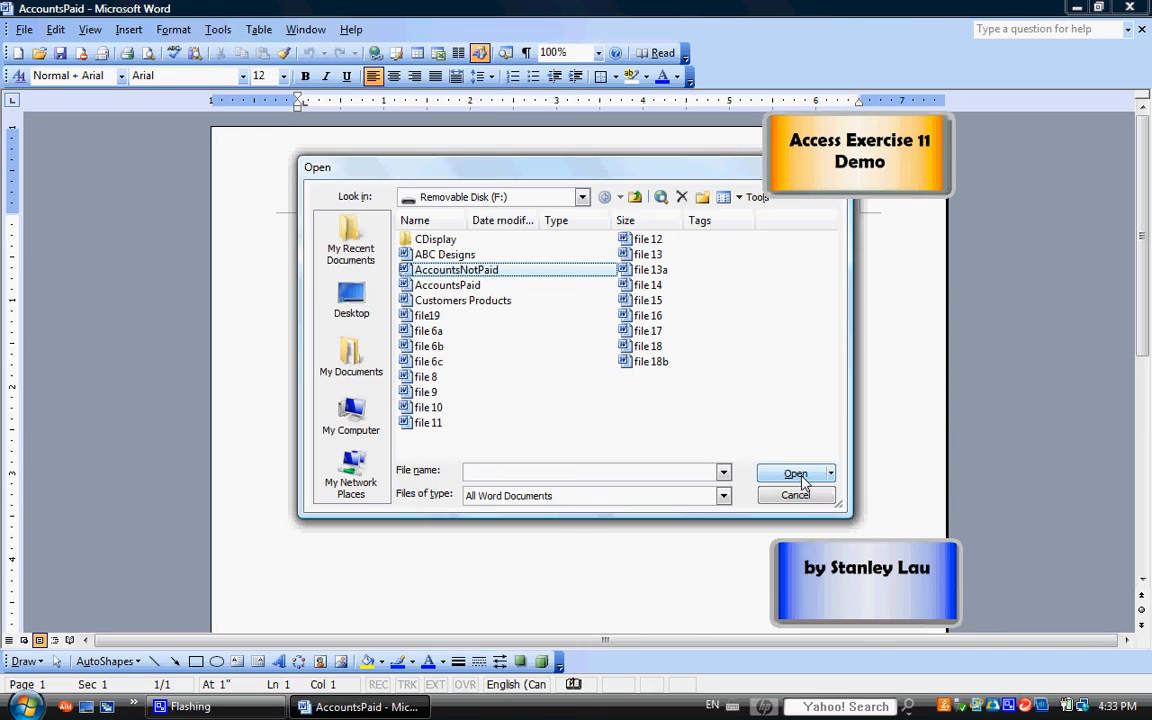
pyautogui.click(796, 474)
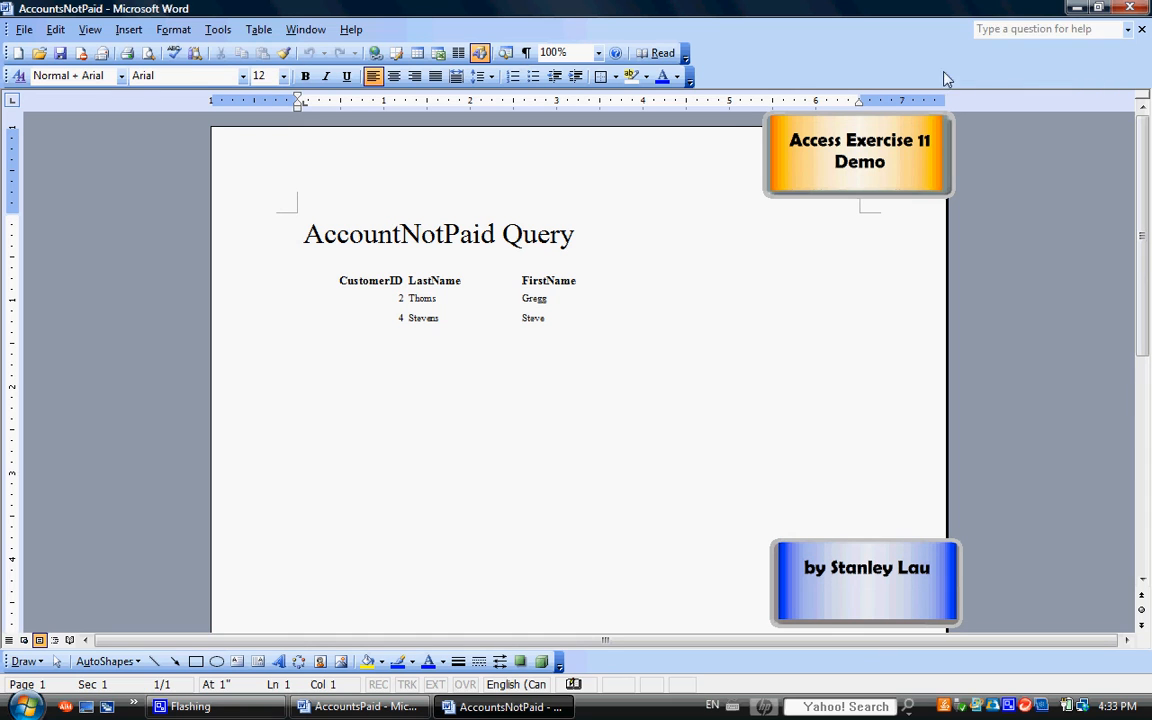
pyautogui.click(1078, 10)
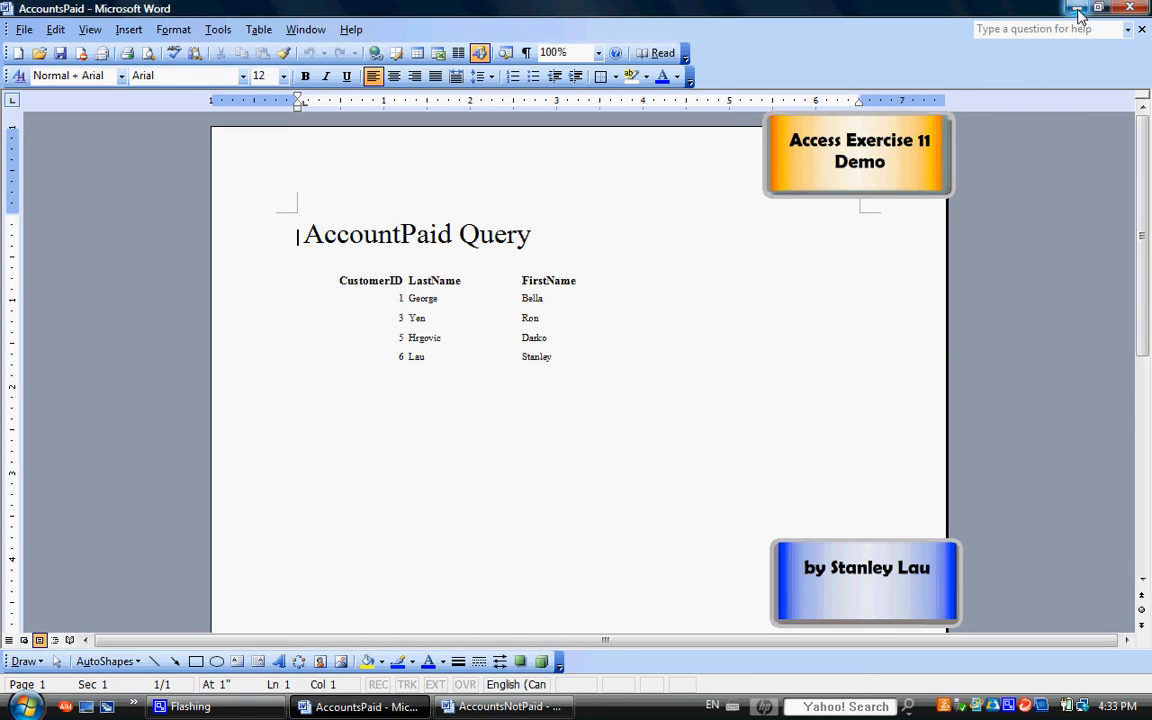
# - Compare the AccountsNotPaid and AccountsPaid documents by alternating between their windows
pyautogui.click(502, 707)
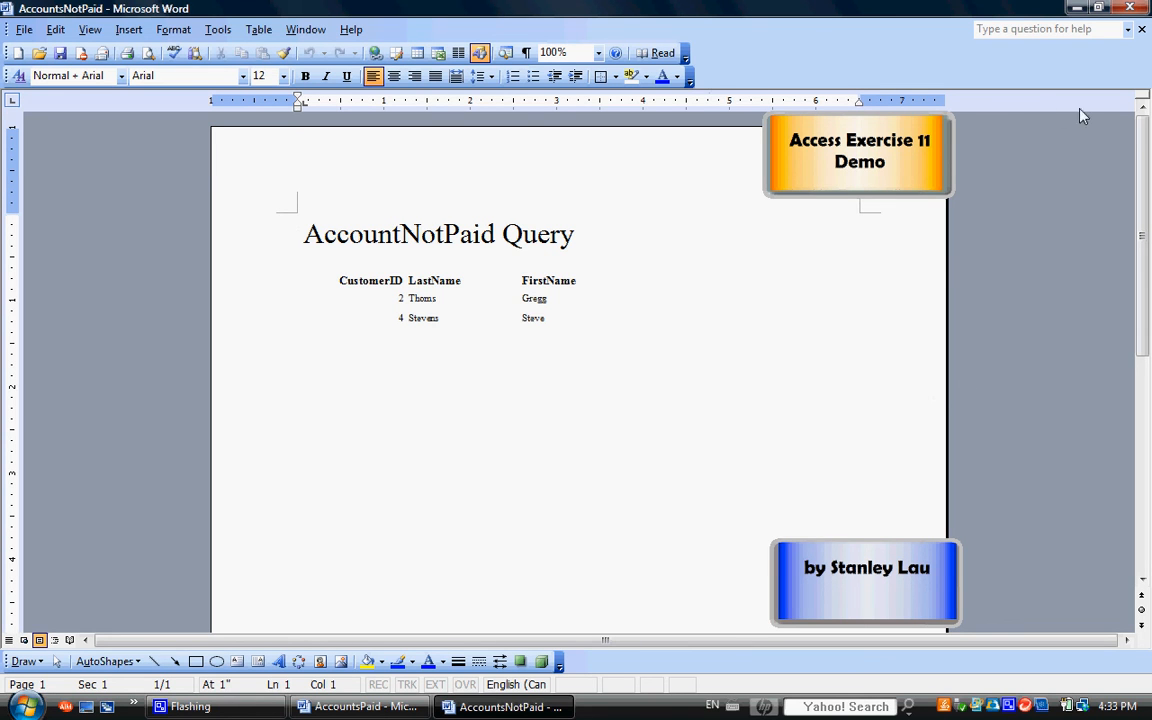
pyautogui.moveTo(1146, 141)
pyautogui.mouseDown()
pyautogui.moveTo(1146, 245)
pyautogui.moveTo(1146, 147)
pyautogui.mouseUp()
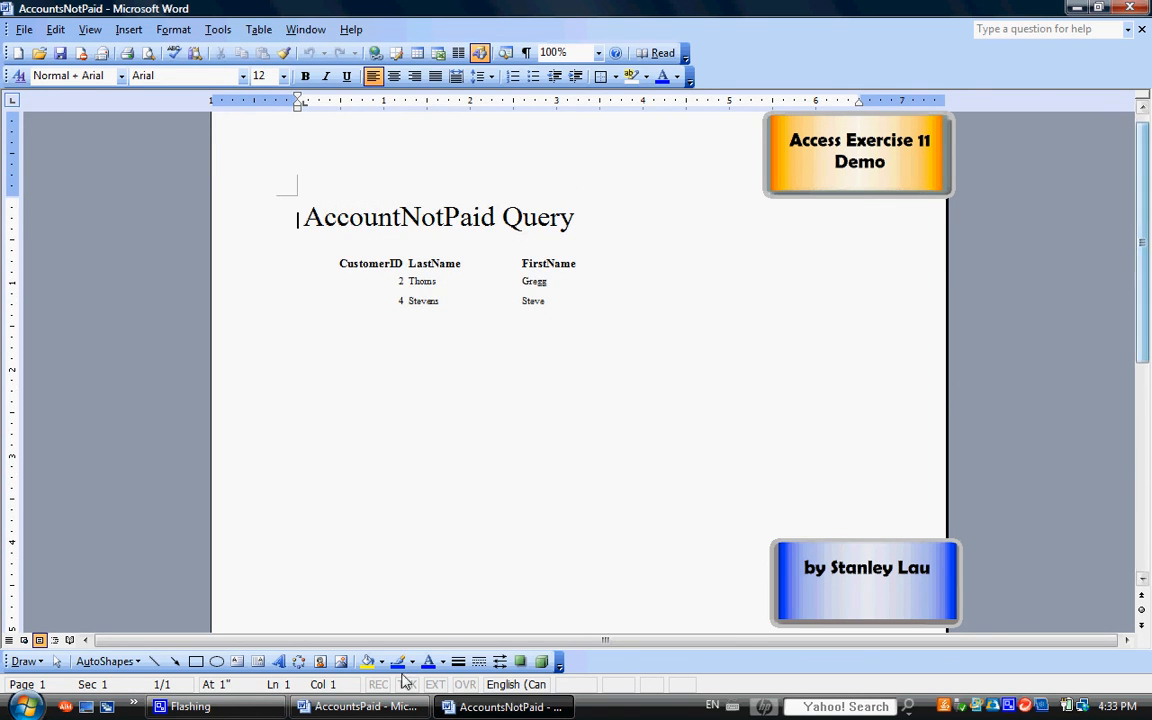
pyautogui.click(354, 705)
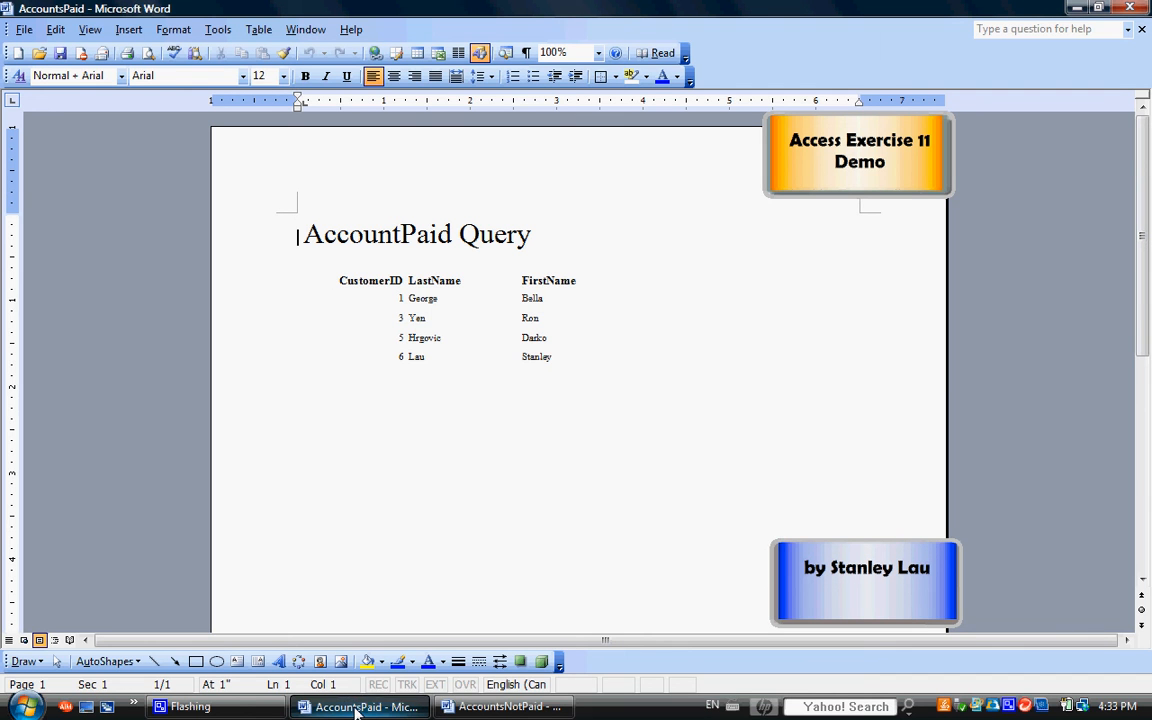
pyautogui.moveTo(483, 708)
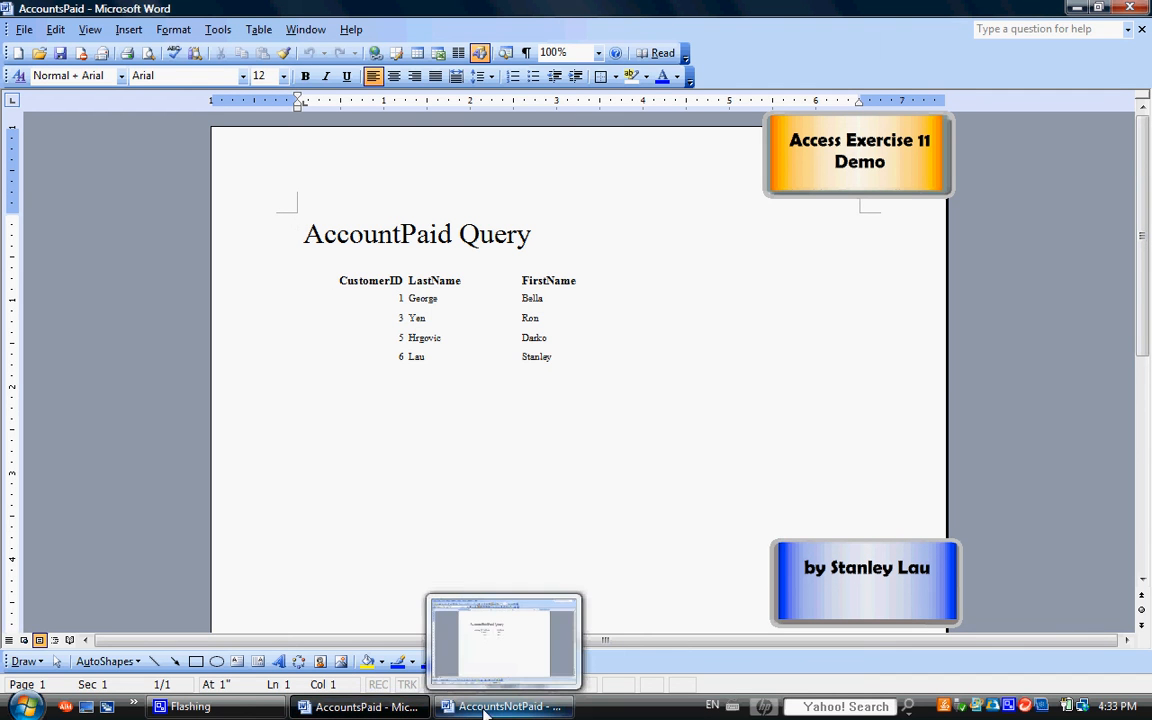
pyautogui.click(483, 708)
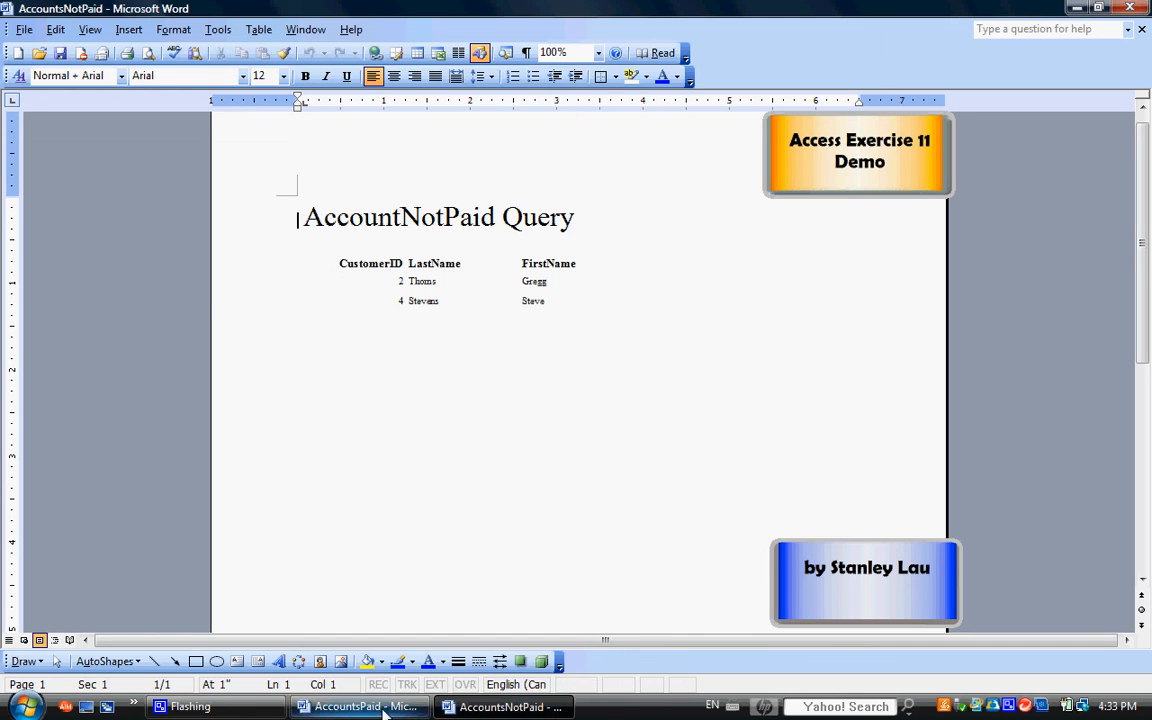
# - Copy the AccountPaid Query heading and its whole customer table from the AccountsPaid document
pyautogui.click(345, 710)
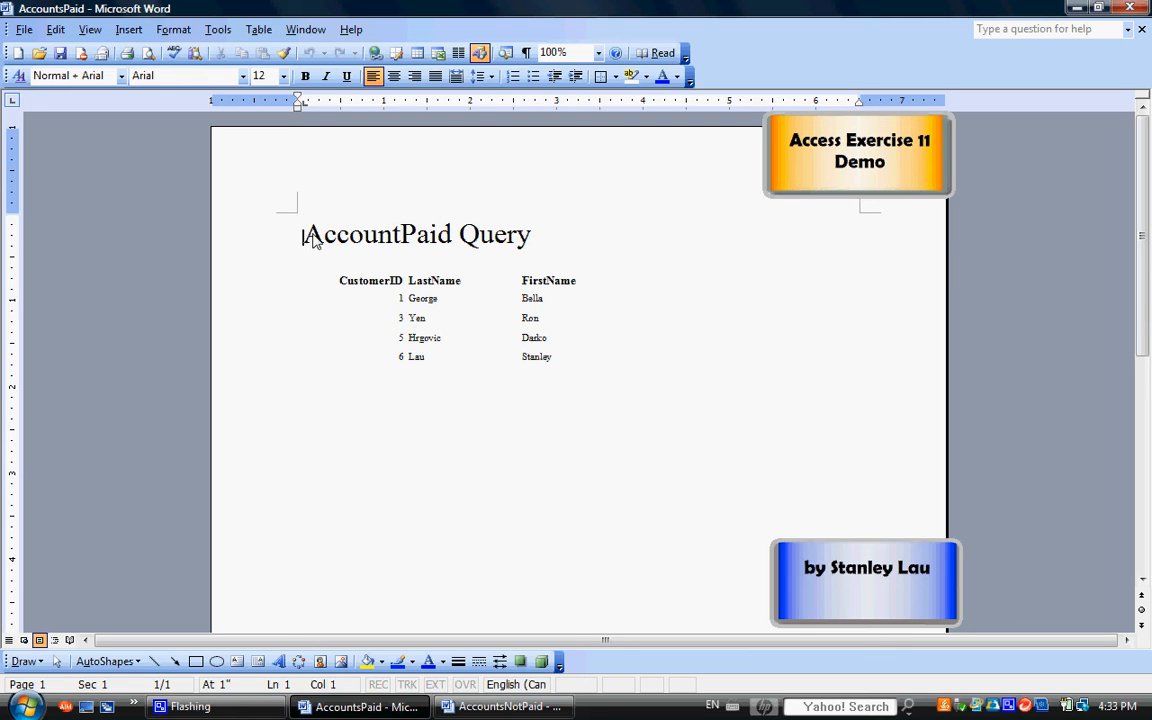
pyautogui.moveTo(303, 231); pyautogui.dragTo(598, 356)
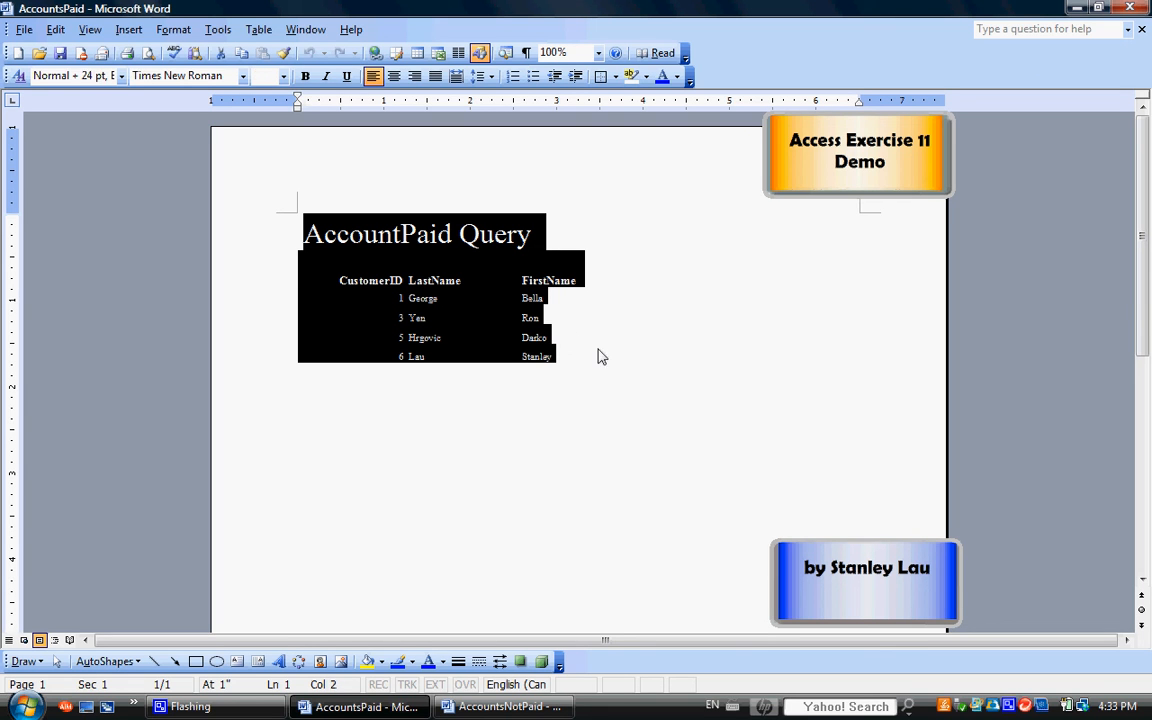
pyautogui.click(56, 30)
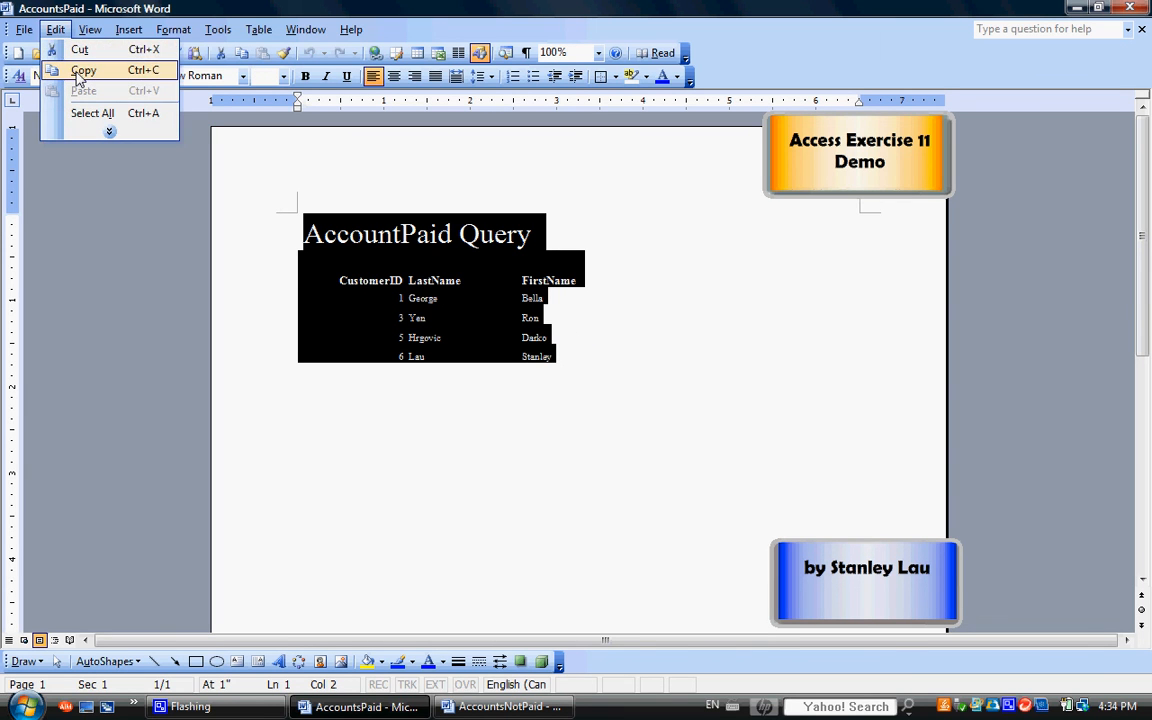
pyautogui.click(80, 71)
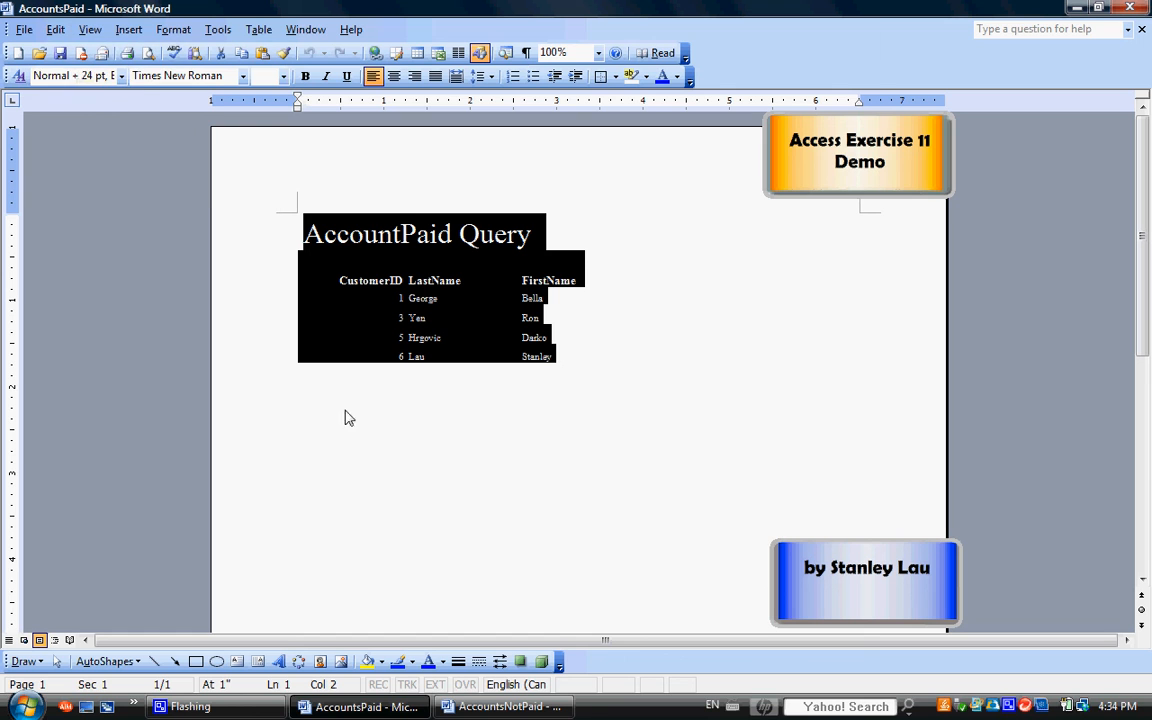
# - In the AccountsNotPaid document, add two new lines after the last customer row of the table
pyautogui.moveTo(481, 713)
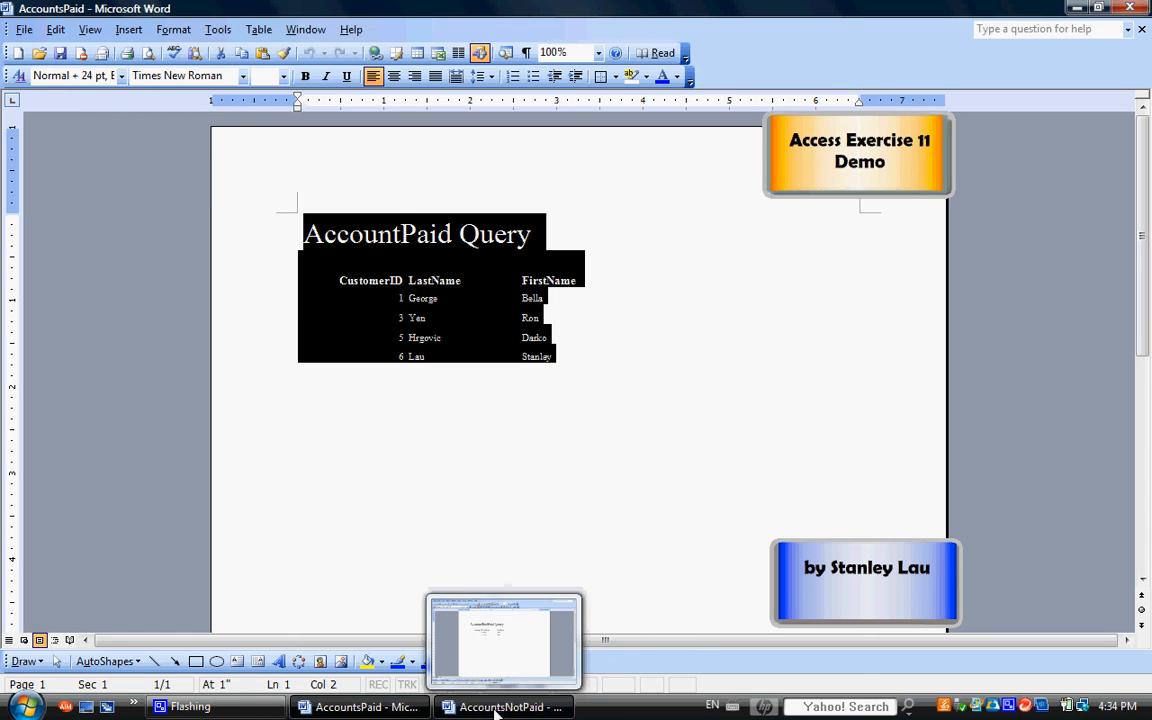
pyautogui.click(495, 707)
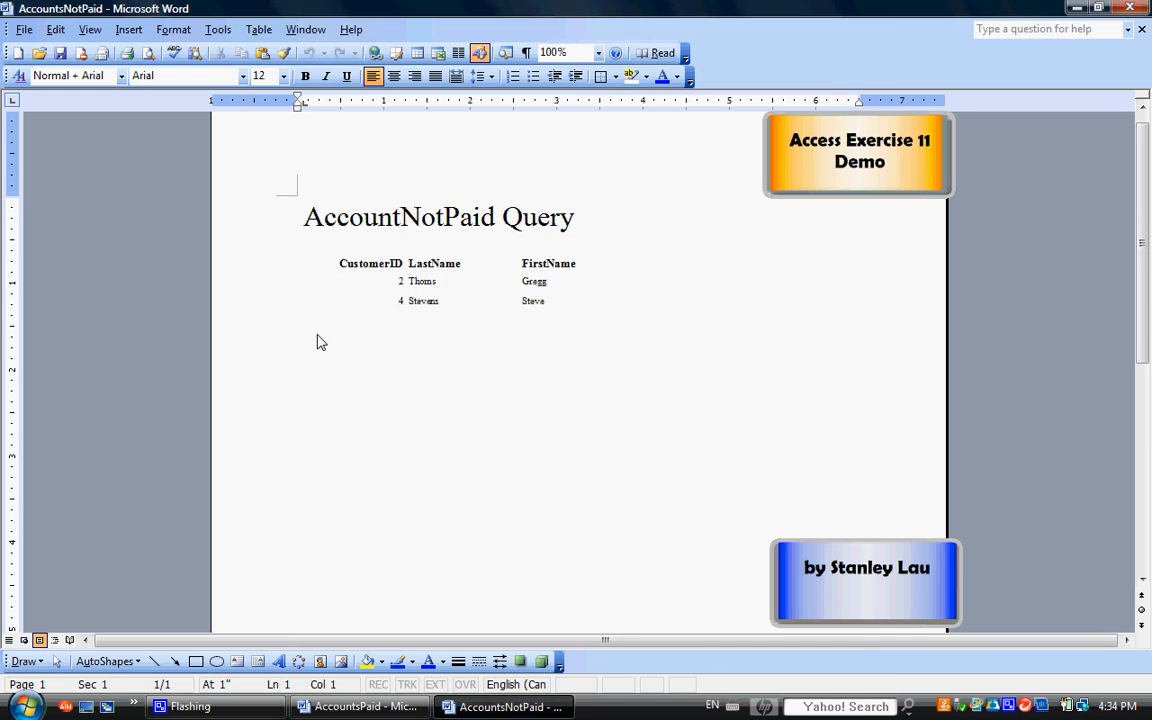
pyautogui.hotkey('ctrl', 'End')
pyautogui.scroll(8, 820, 298)
pyautogui.scroll(-3, 620, 298)
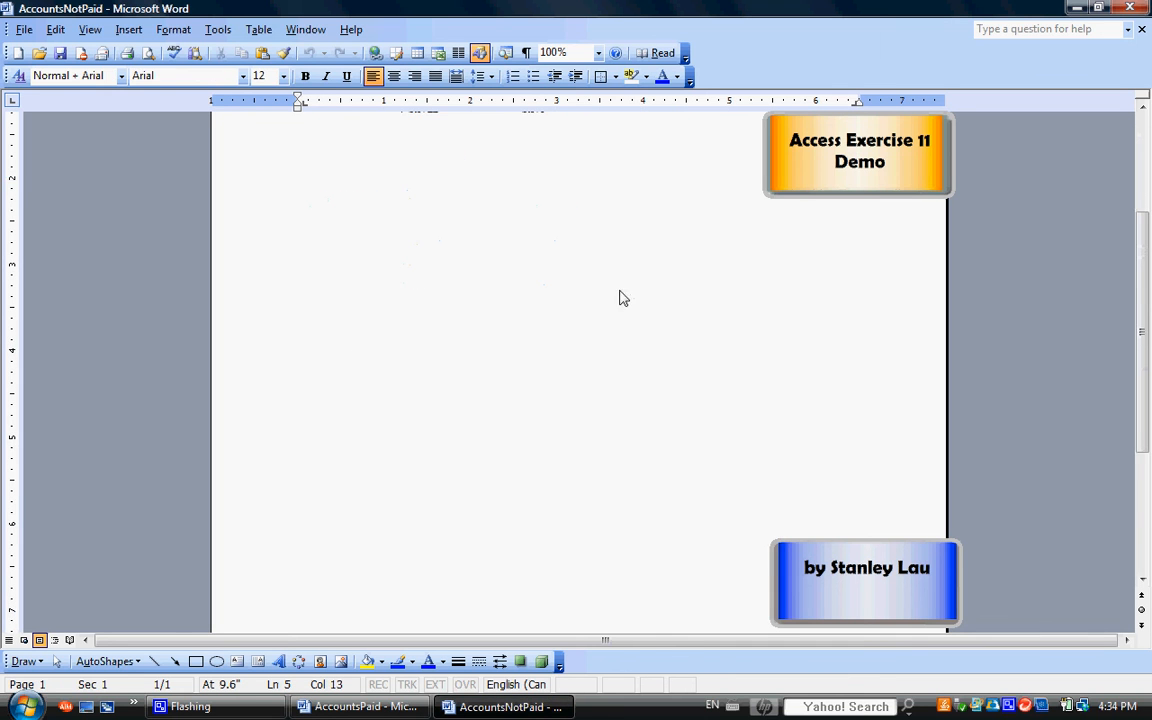
pyautogui.scroll(2, 622, 267)
pyautogui.click(570, 245)
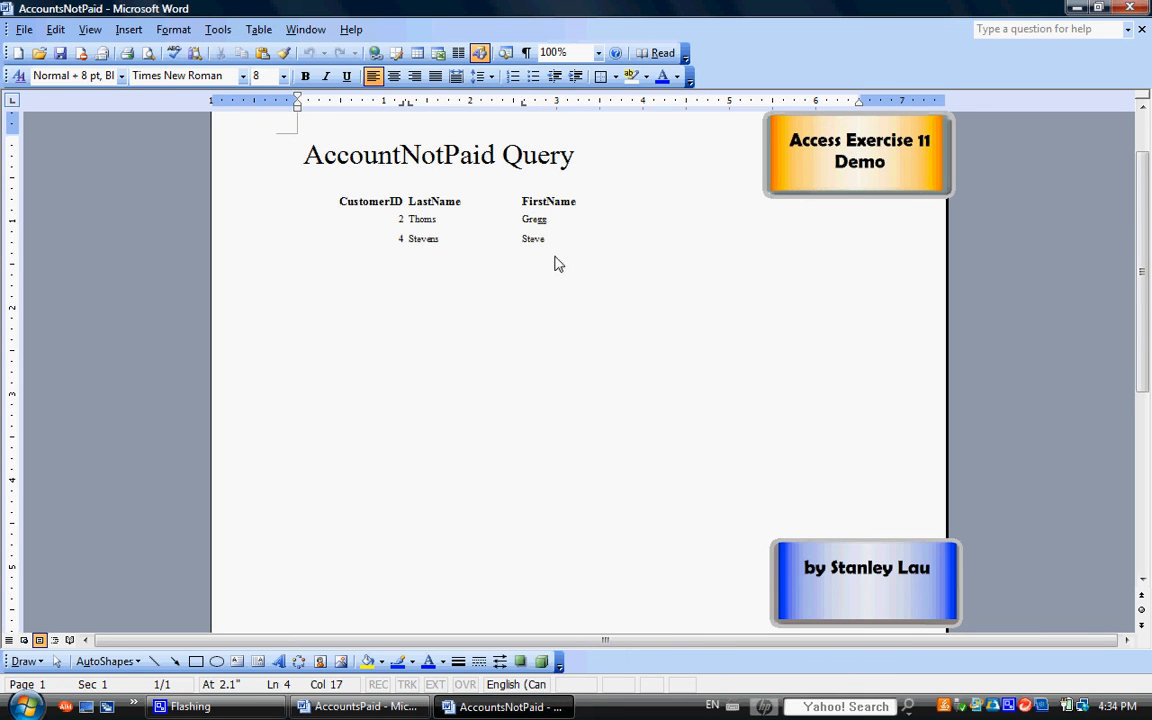
pyautogui.press('Return')
pyautogui.press('Return')
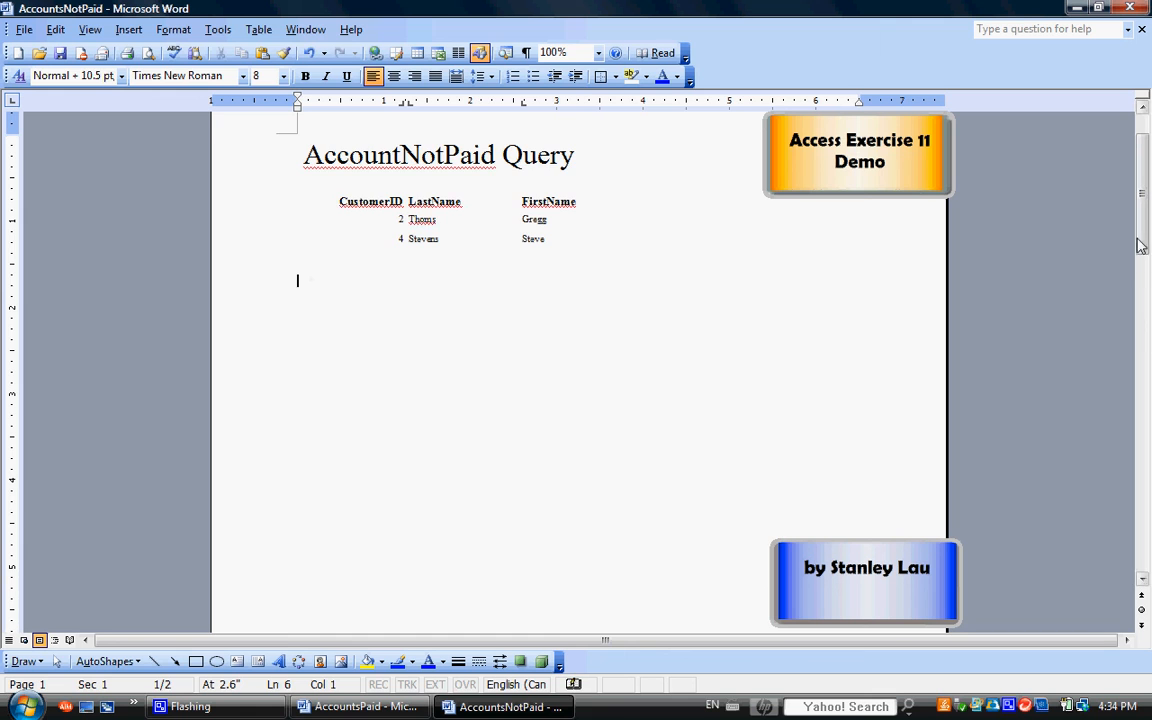
# - Paste the copied AccountPaid Query heading and table on the new line below the AccountNotPaid table
pyautogui.moveTo(1139, 237)
pyautogui.mouseDown()
pyautogui.moveTo(1143, 216)
pyautogui.moveTo(1108, 223)
pyautogui.mouseUp()
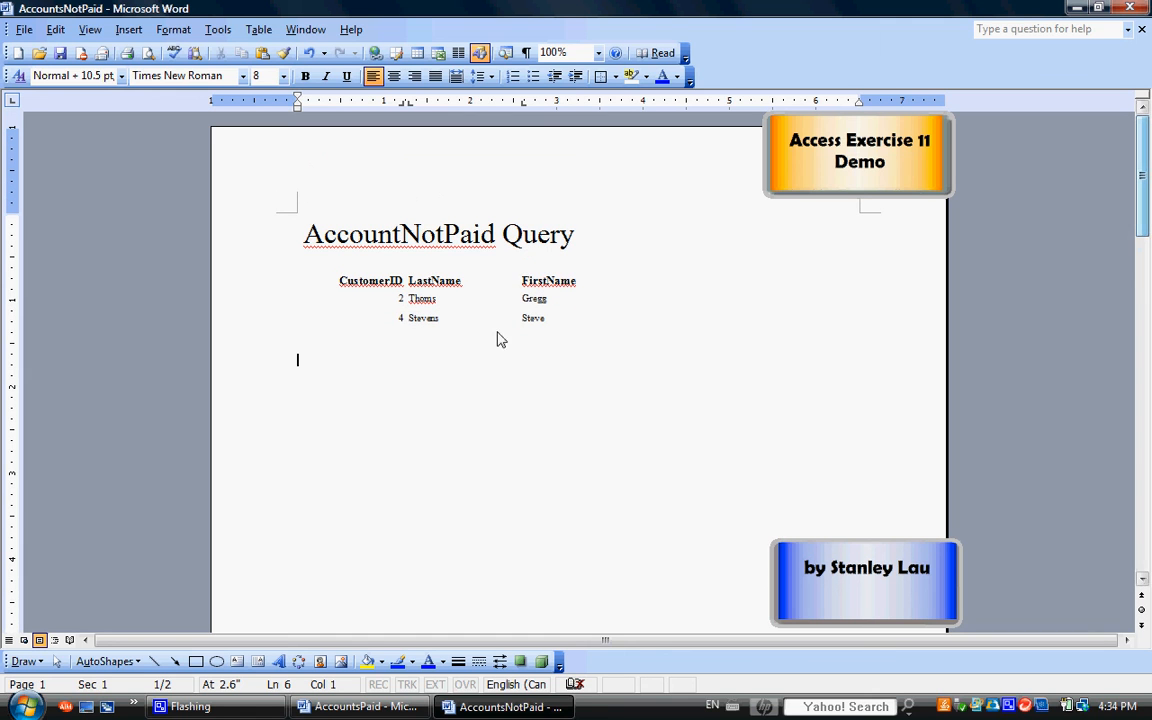
pyautogui.click(303, 361)
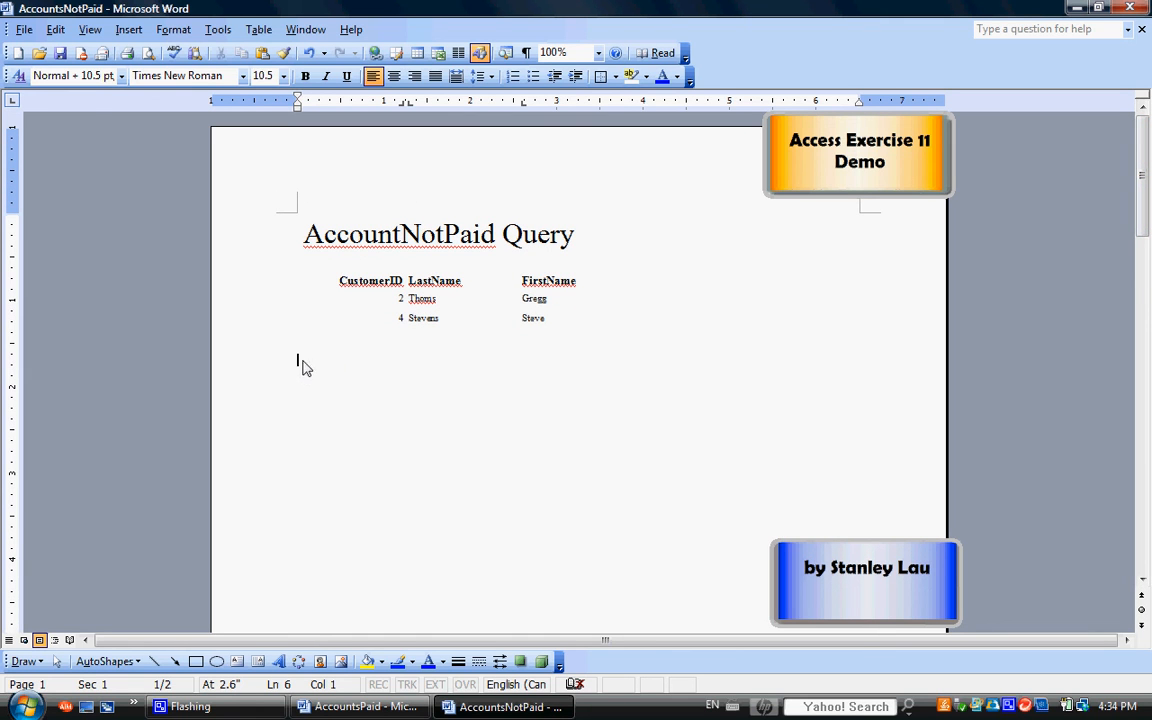
pyautogui.click(55, 29)
pyautogui.click(80, 91)
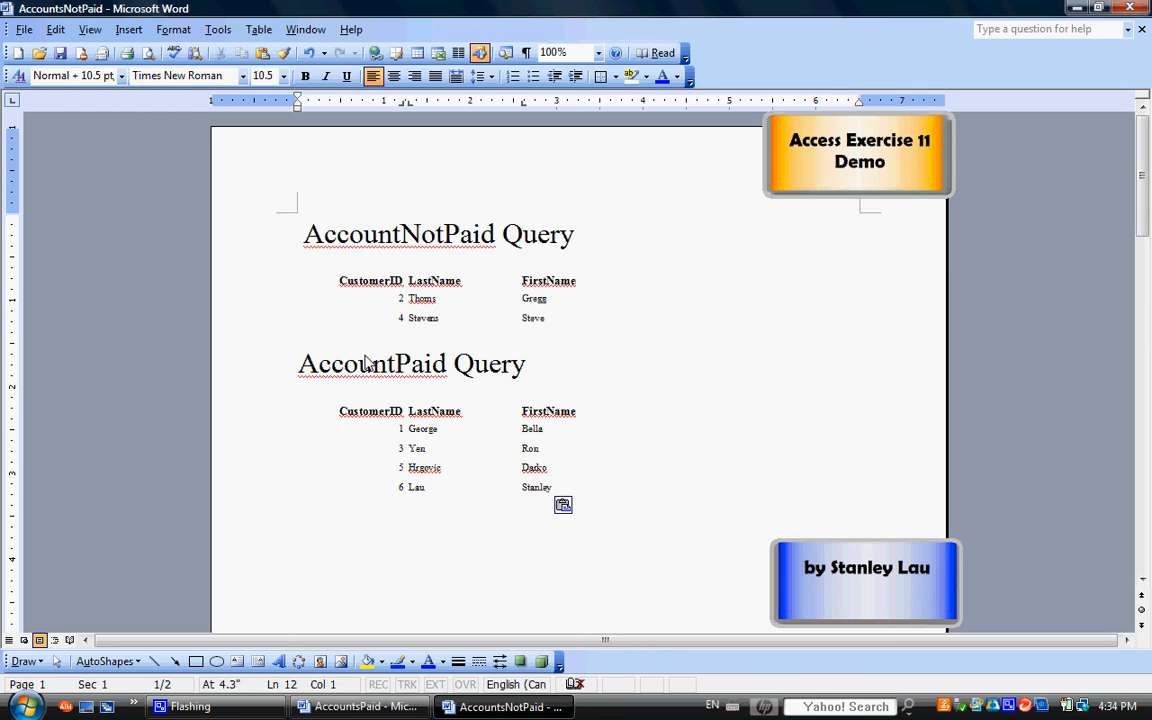
# - Delete the leading space before the AccountNotPaid Query heading so it aligns with the AccountPaid Query heading
pyautogui.click(291, 234)
pyautogui.click(294, 363)
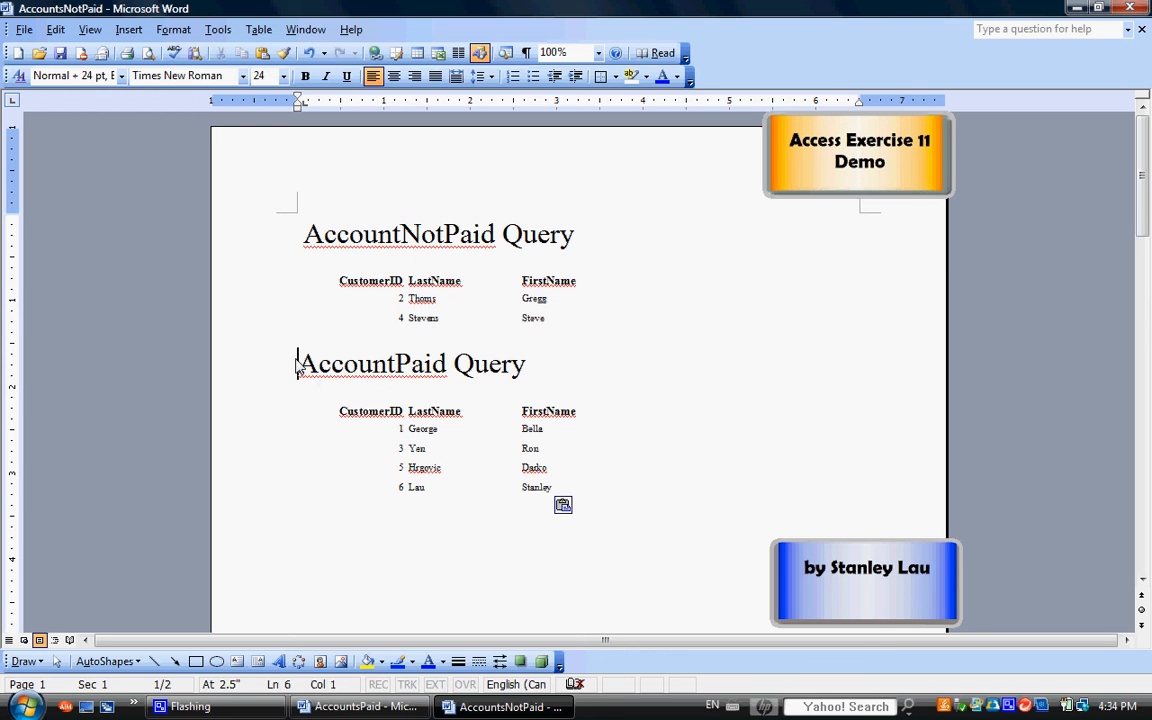
pyautogui.click(300, 236)
pyautogui.press('Delete')
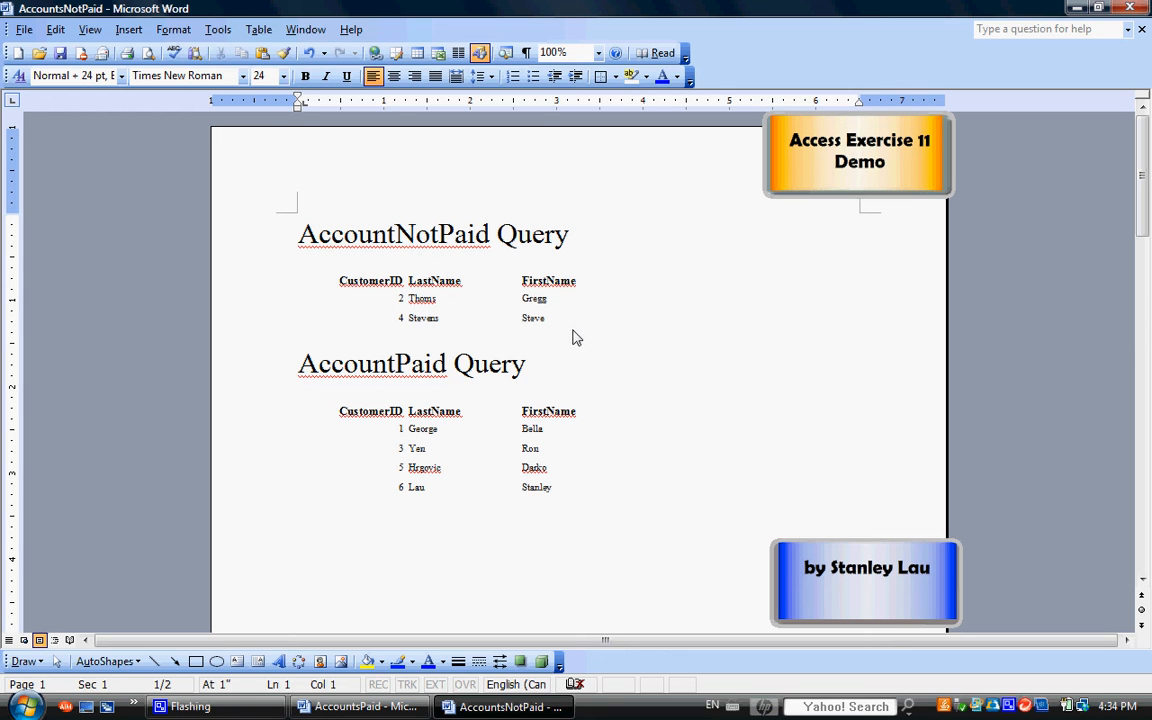
# - Remove the word Query from the first heading so it reads AccountNotPaid
pyautogui.click(571, 237)
pyautogui.press('BackSpace')
pyautogui.press('BackSpace')
pyautogui.press('BackSpace')
pyautogui.press('BackSpace')
pyautogui.press('BackSpace')
pyautogui.press('BackSpace')
pyautogui.press('BackSpace')
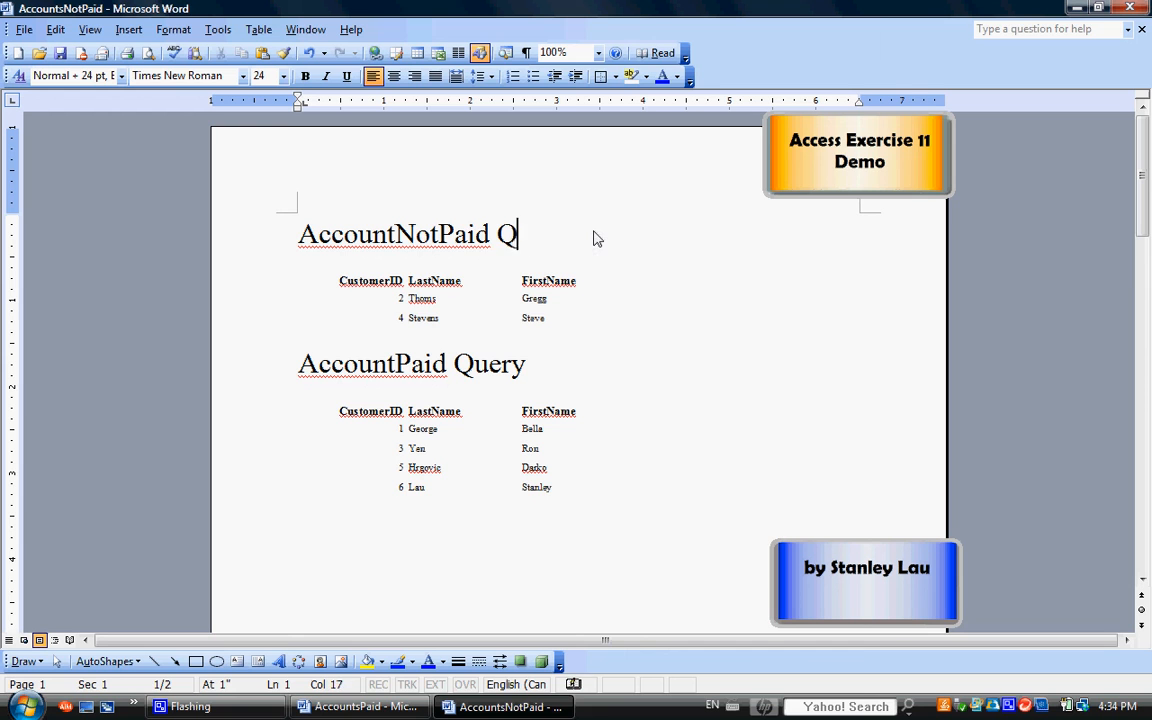
pyautogui.write('d')
# - Remove the word Query from the second heading so it reads AccountPaid
pyautogui.click(527, 372)
pyautogui.press('BackSpace')
pyautogui.press('BackSpace')
pyautogui.press('BackSpace')
pyautogui.press('BackSpace')
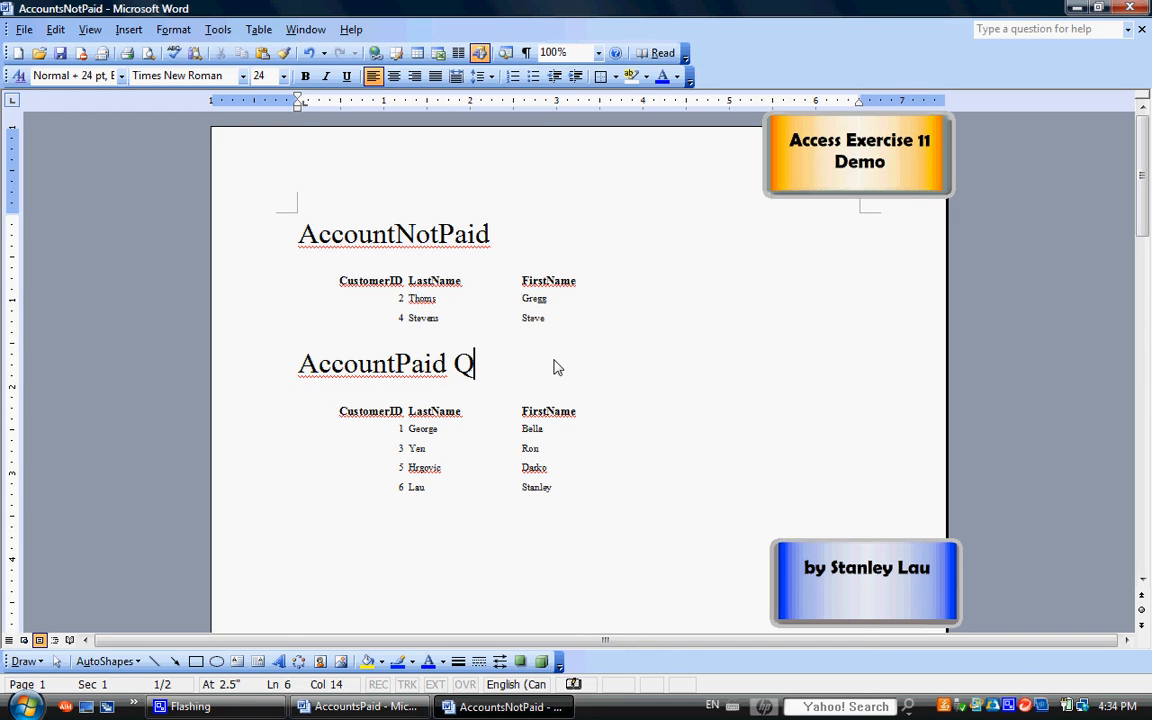
pyautogui.press('BackSpace')
pyautogui.press('BackSpace')
# - Open the Save As dialog for the combined document
pyautogui.click(25, 30)
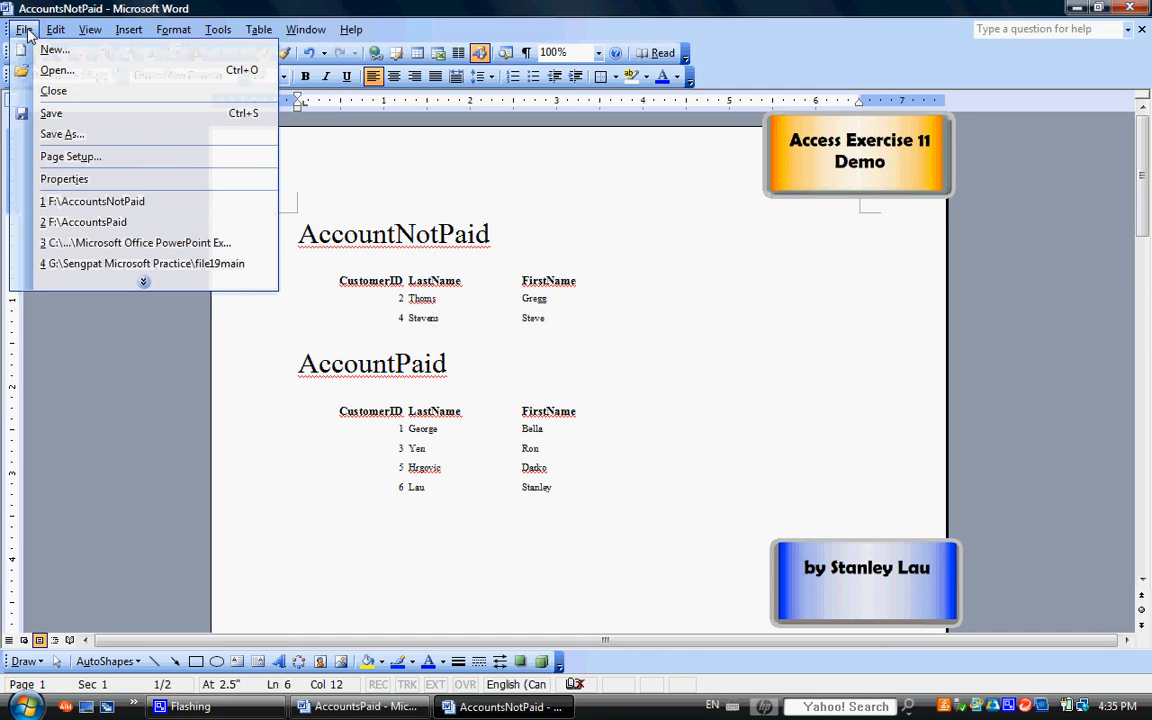
pyautogui.click(60, 134)
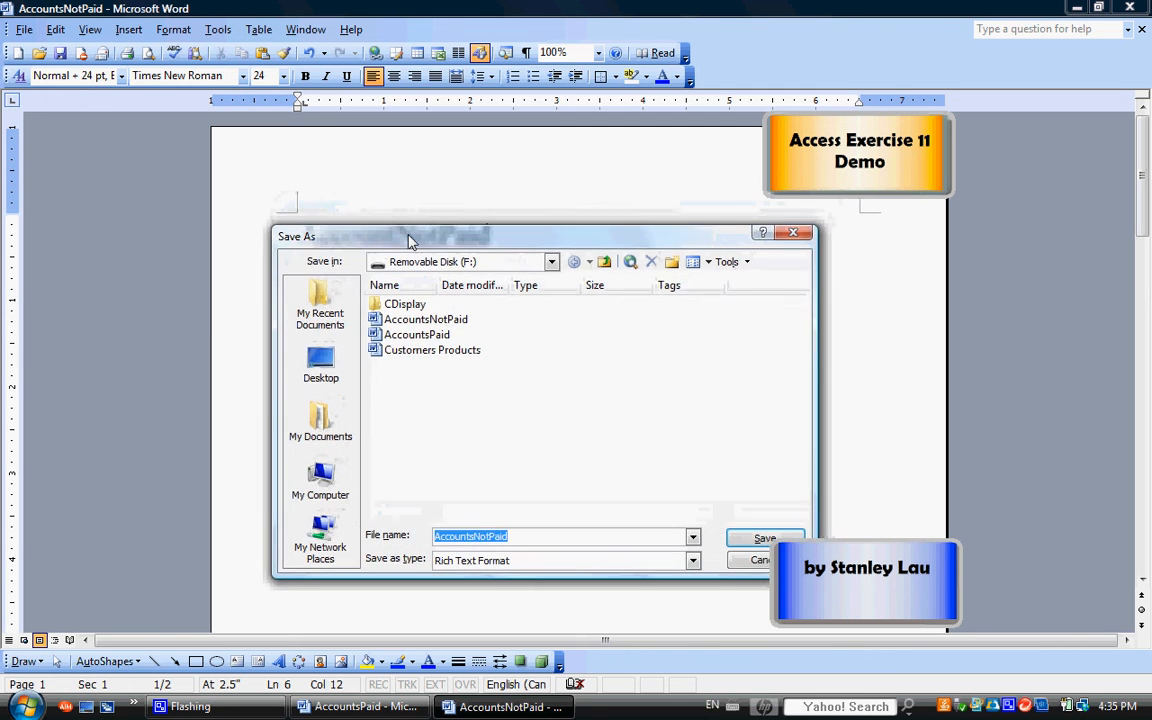